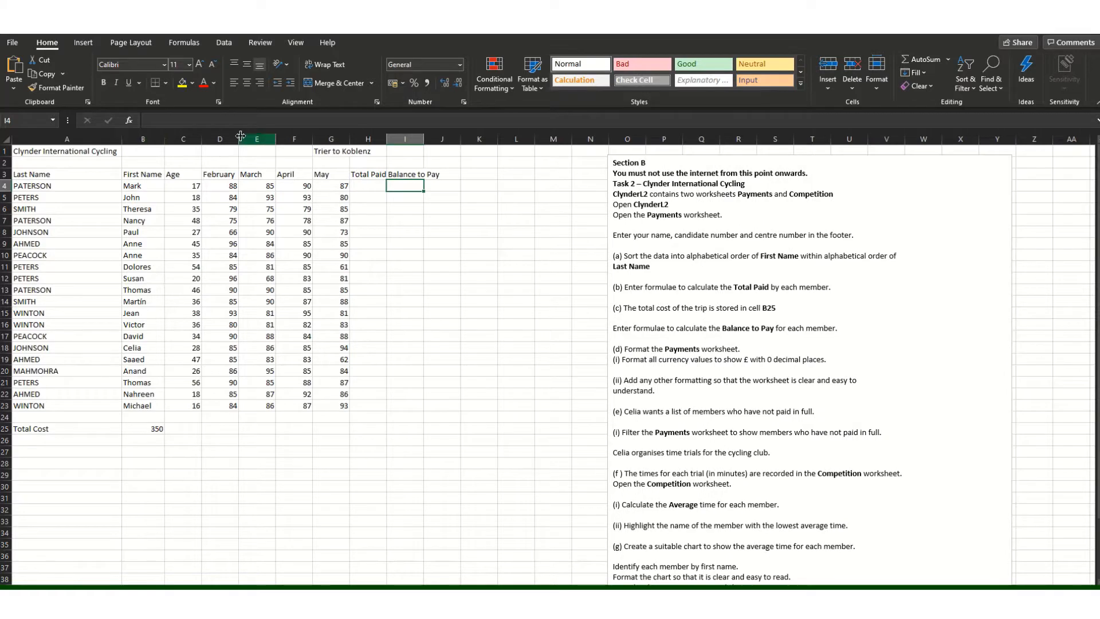
Step: Fit column D to the February heading with a little extra width, and widen column I to fit Balance to Pay
{"action": "double_click", "coordinate": [238, 138]}
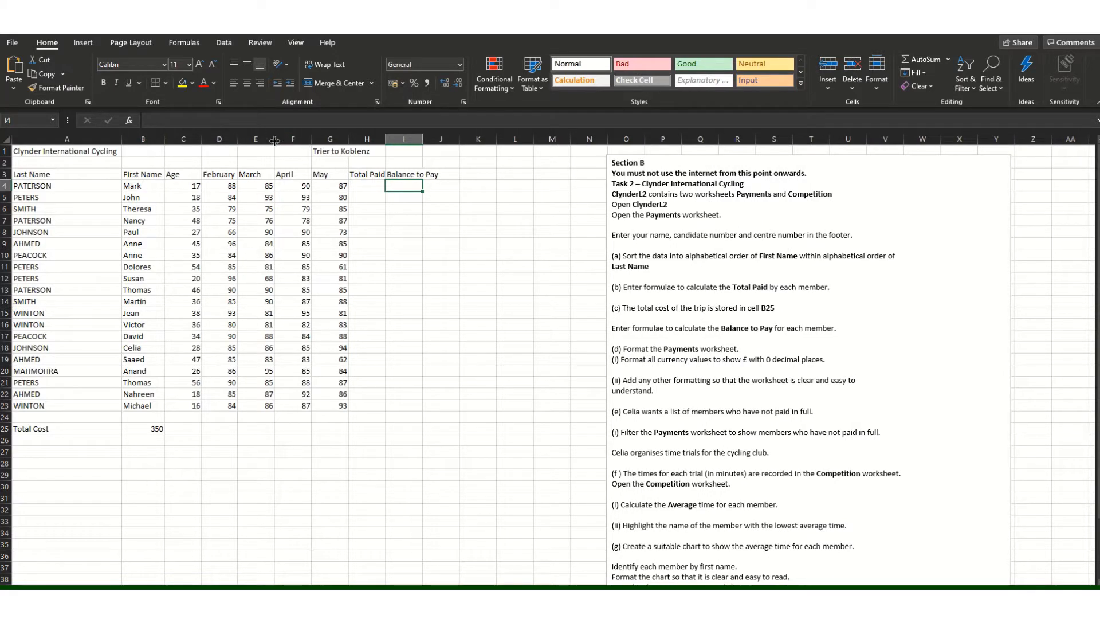
{"action": "left_click_drag", "start_coordinate": [238, 141], "coordinate": [244, 140]}
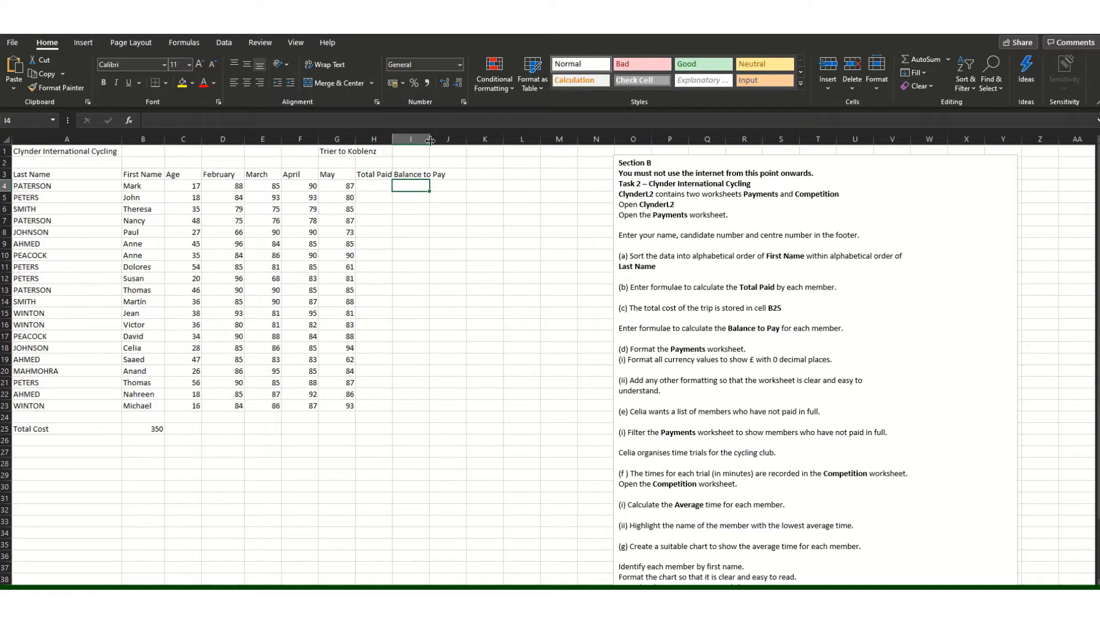
{"action": "left_click_drag", "start_coordinate": [430, 139], "coordinate": [452, 139]}
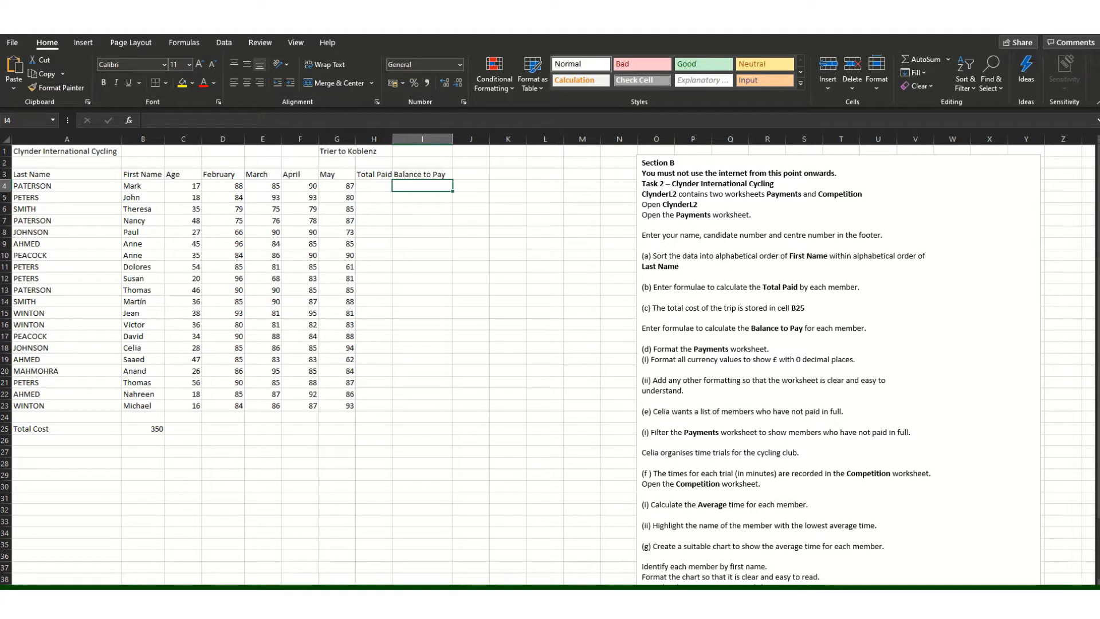
{"action": "left_click", "coordinate": [83, 43]}
Step: Apply the 'Page 1 of ?' footer and put the candidate's full name in the centre footer
{"action": "left_click", "coordinate": [882, 80]}
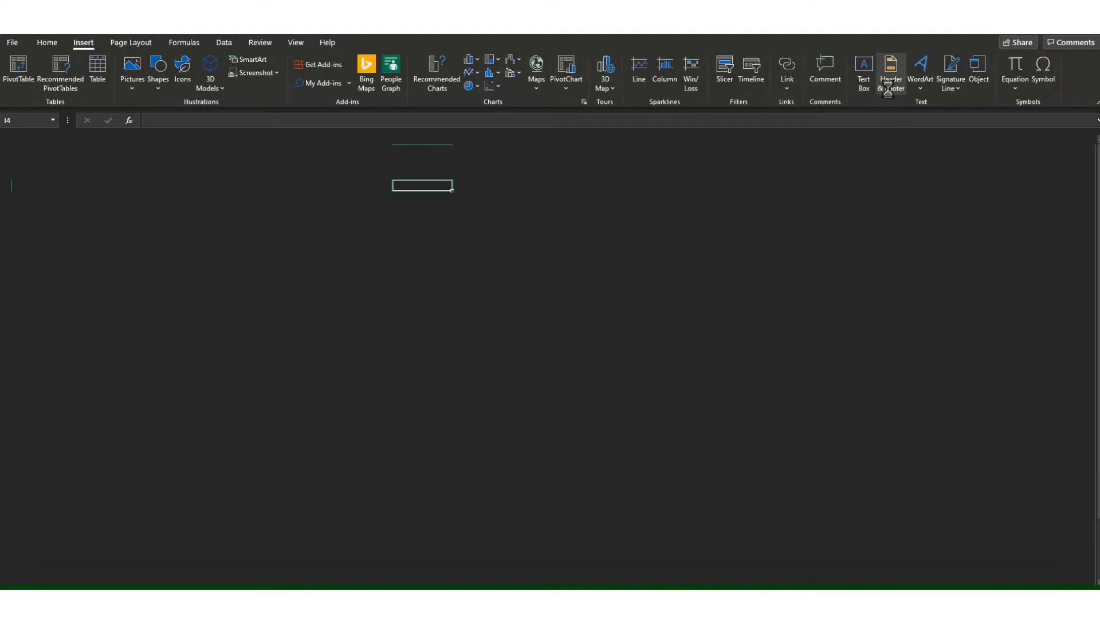
{"action": "left_click", "coordinate": [38, 75]}
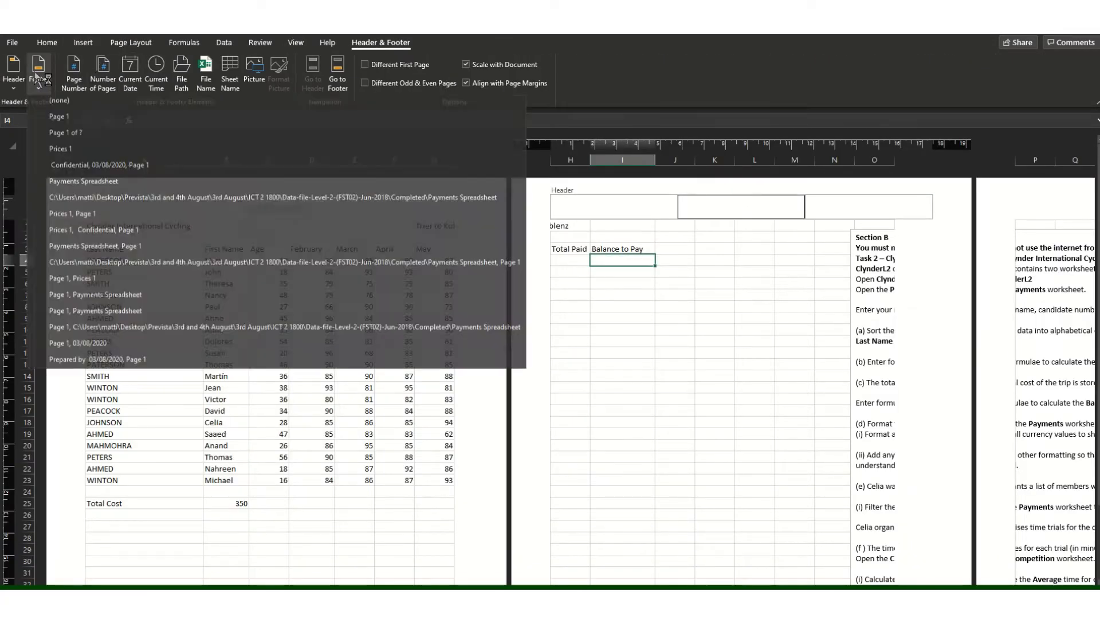
{"action": "left_click", "coordinate": [86, 136]}
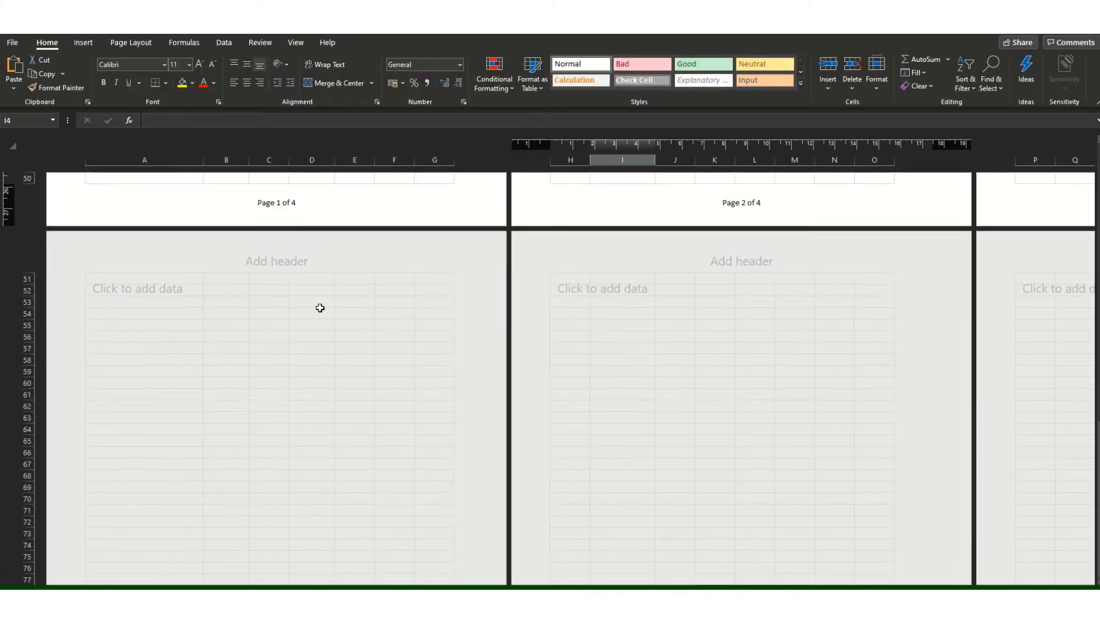
{"action": "left_click", "coordinate": [291, 202]}
{"action": "type", "text": "Gulliver 172"}
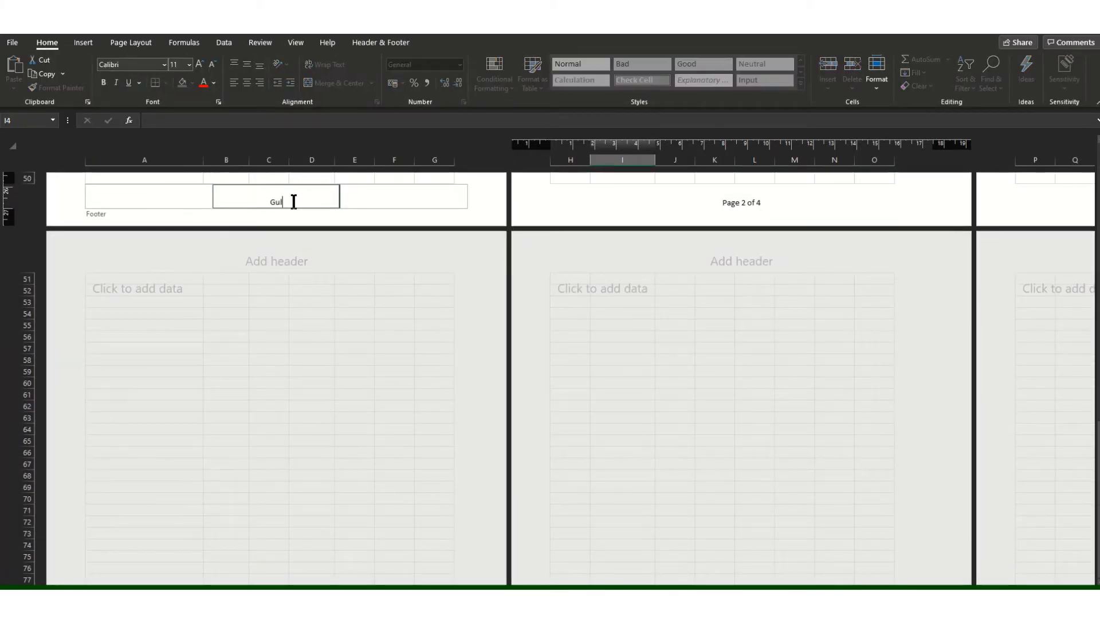
{"action": "key", "text": "BackSpace"}
{"action": "key", "text": "BackSpace"}
{"action": "key", "text": "BackSpace"}
{"action": "type", "text": "Bowman"}
{"action": "left_click", "coordinate": [472, 229]}
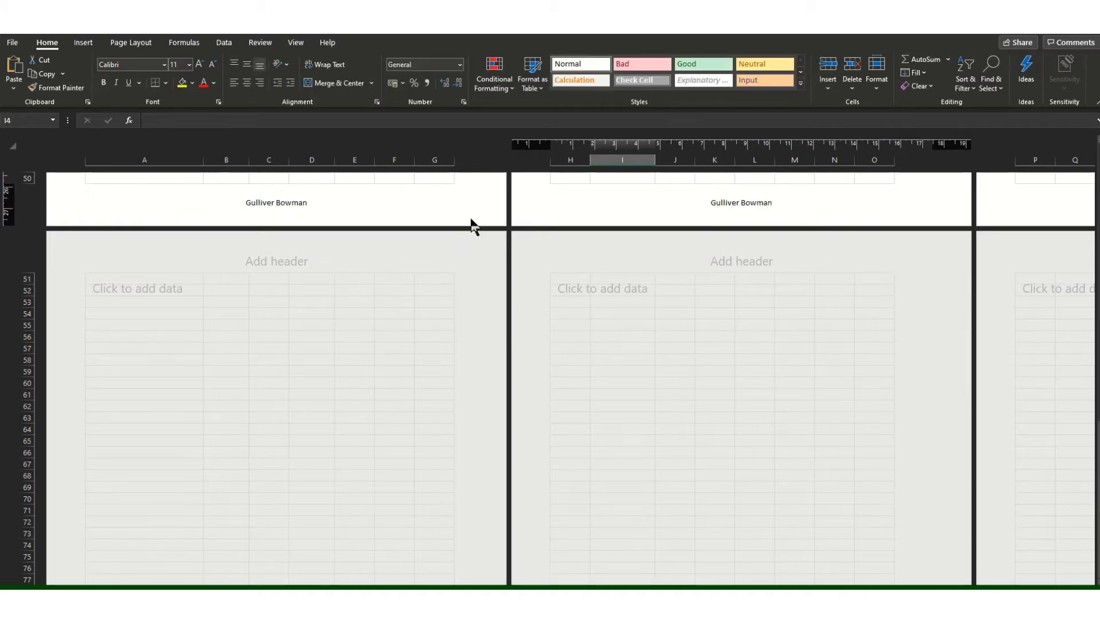
Step: Switch the Payments sheet back to Normal view
{"action": "scroll", "coordinate": [440, 256], "scroll_direction": "up", "scroll_amount": 4}
{"action": "left_click", "coordinate": [296, 42]}
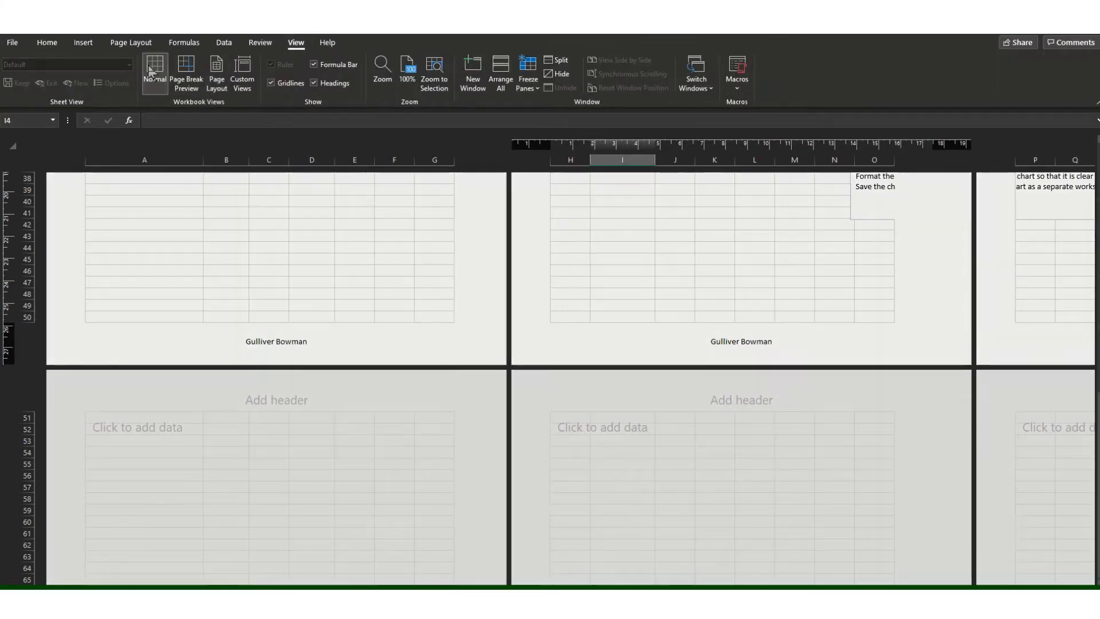
{"action": "left_click", "coordinate": [155, 72]}
{"action": "scroll", "coordinate": [469, 263], "scroll_direction": "up", "scroll_amount": 1}
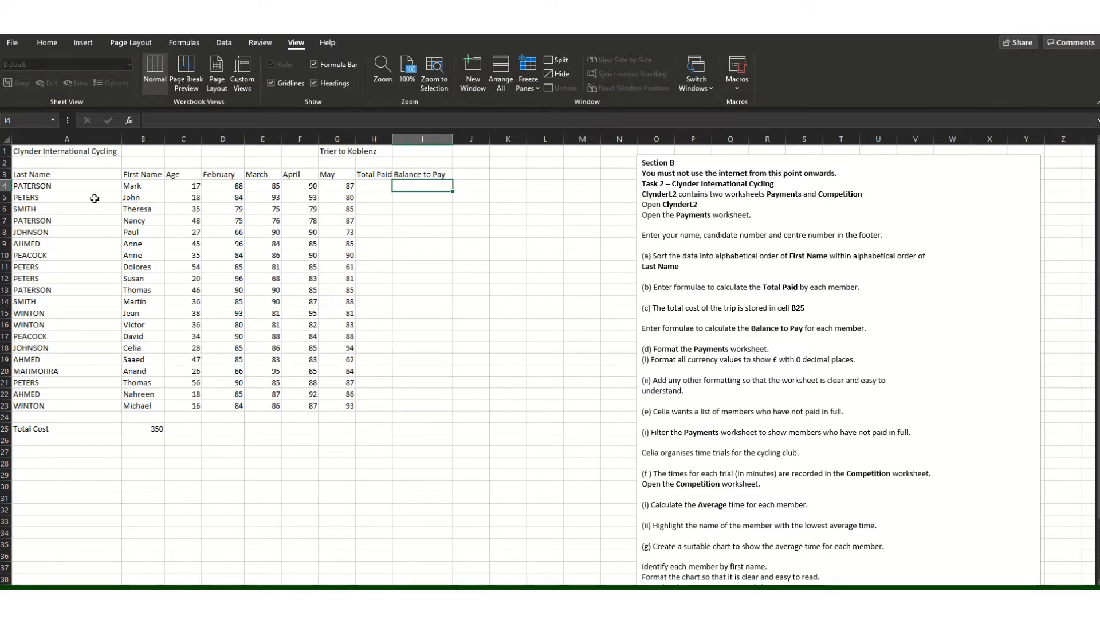
Step: Sort the table A to Z by first name (B4:B23), expanding the selection
{"action": "left_click_drag", "start_coordinate": [155, 187], "coordinate": [141, 402]}
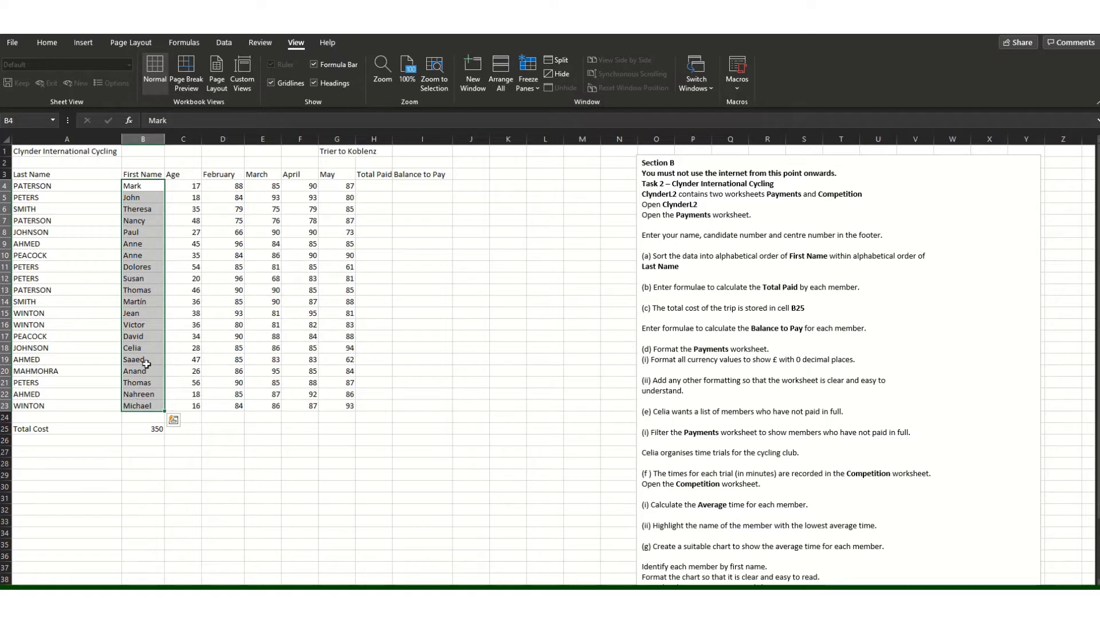
{"action": "left_click", "coordinate": [53, 42]}
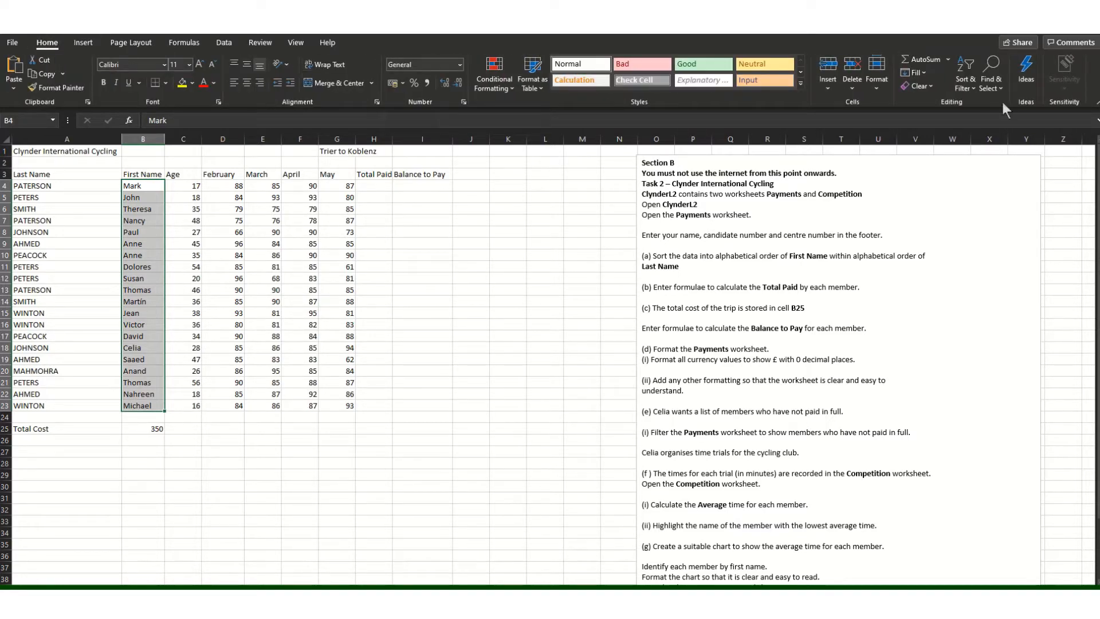
{"action": "left_click", "coordinate": [966, 80]}
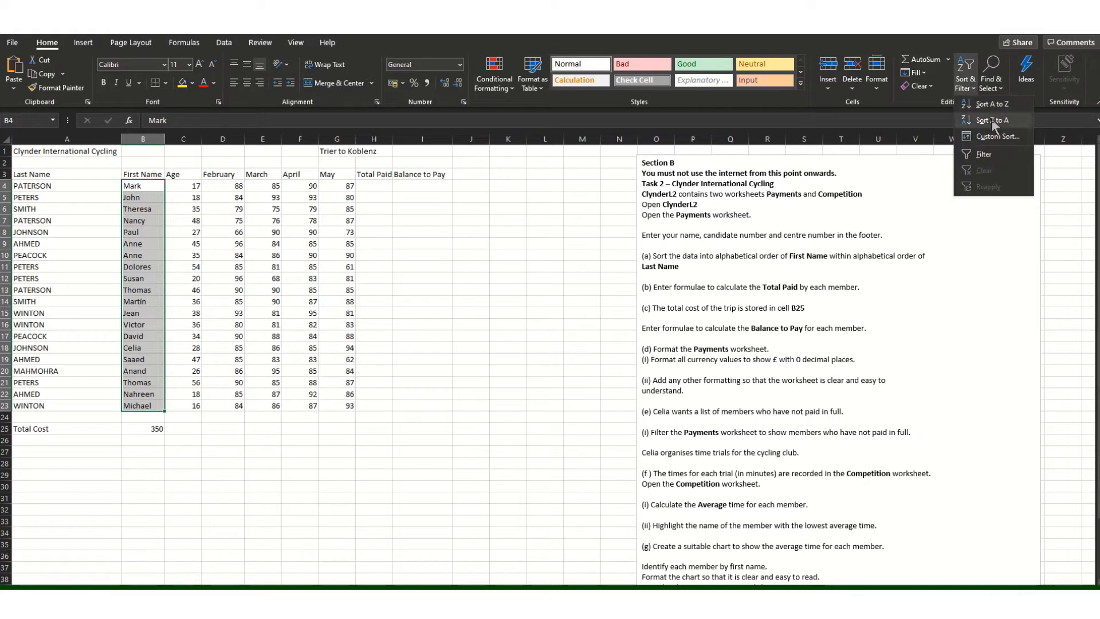
{"action": "left_click", "coordinate": [988, 104]}
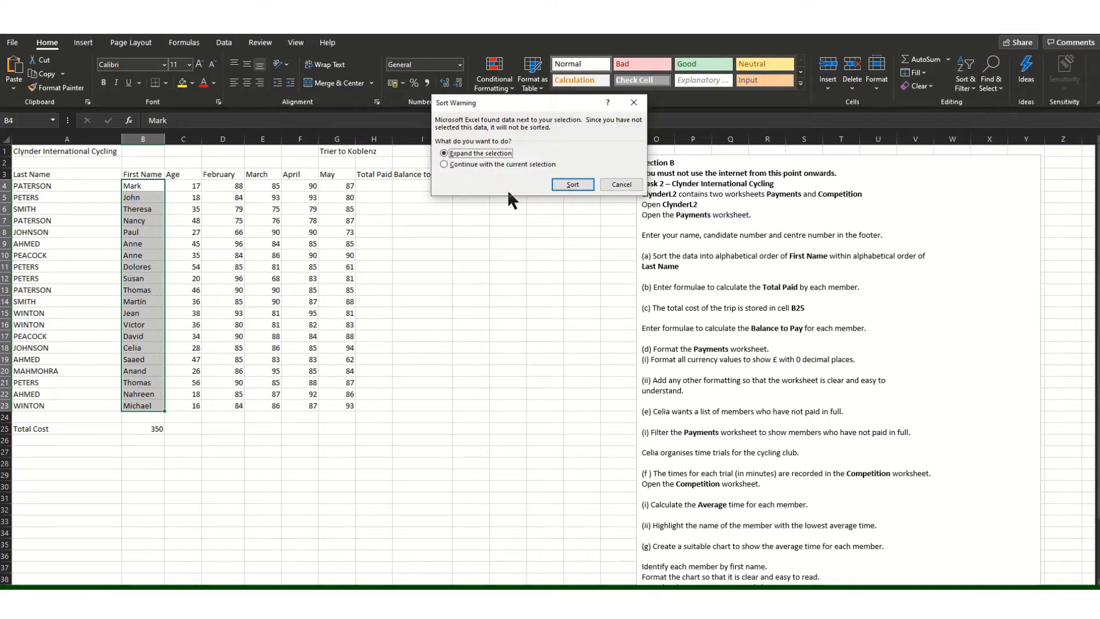
{"action": "left_click", "coordinate": [567, 187]}
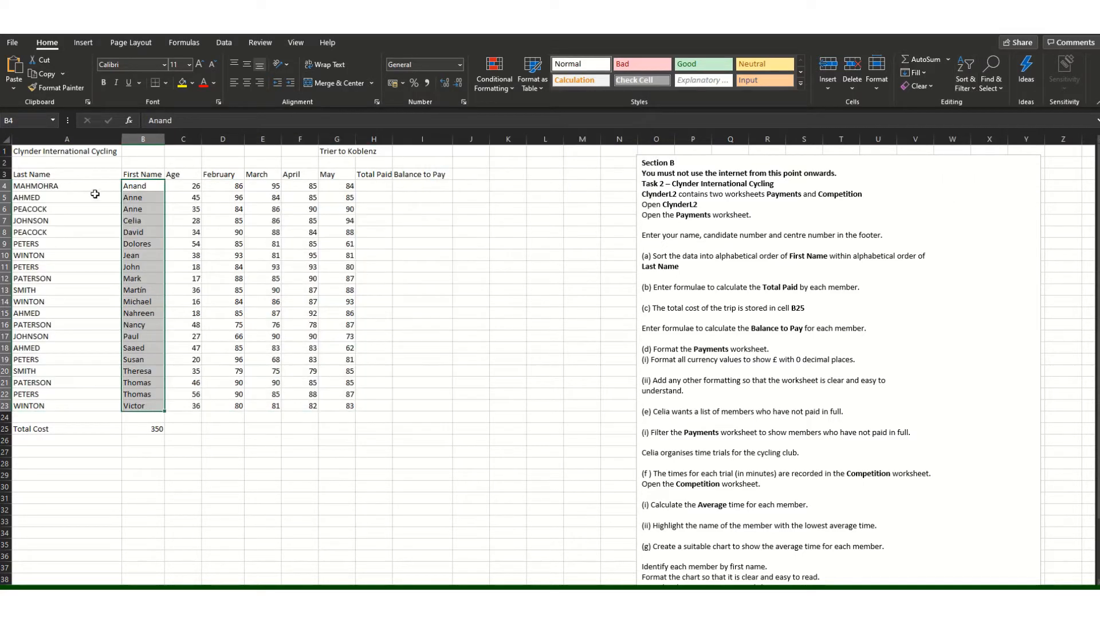
Step: Sort the table A to Z by last name (A4:A23), with all columns included
{"action": "left_click_drag", "start_coordinate": [97, 186], "coordinate": [78, 406]}
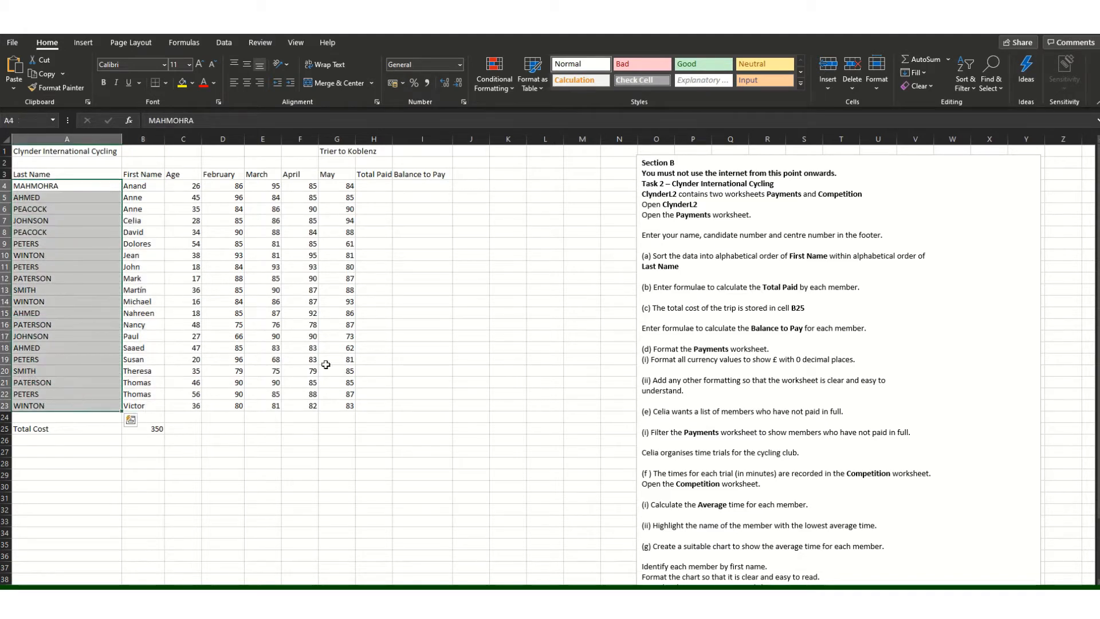
{"action": "left_click", "coordinate": [972, 88]}
{"action": "left_click", "coordinate": [990, 106]}
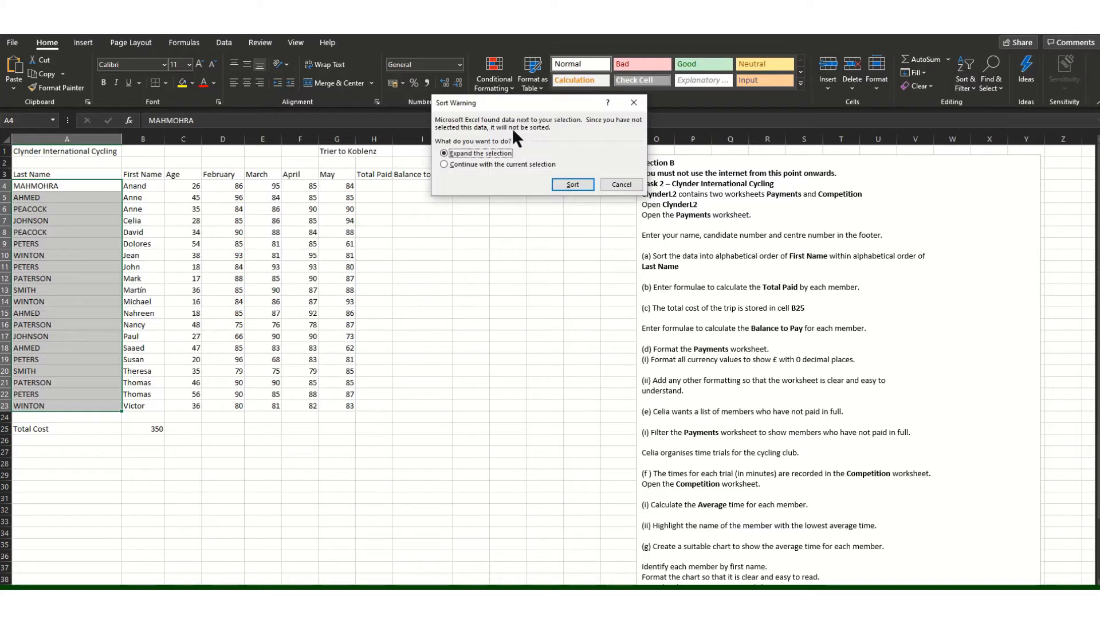
{"action": "left_click", "coordinate": [584, 187]}
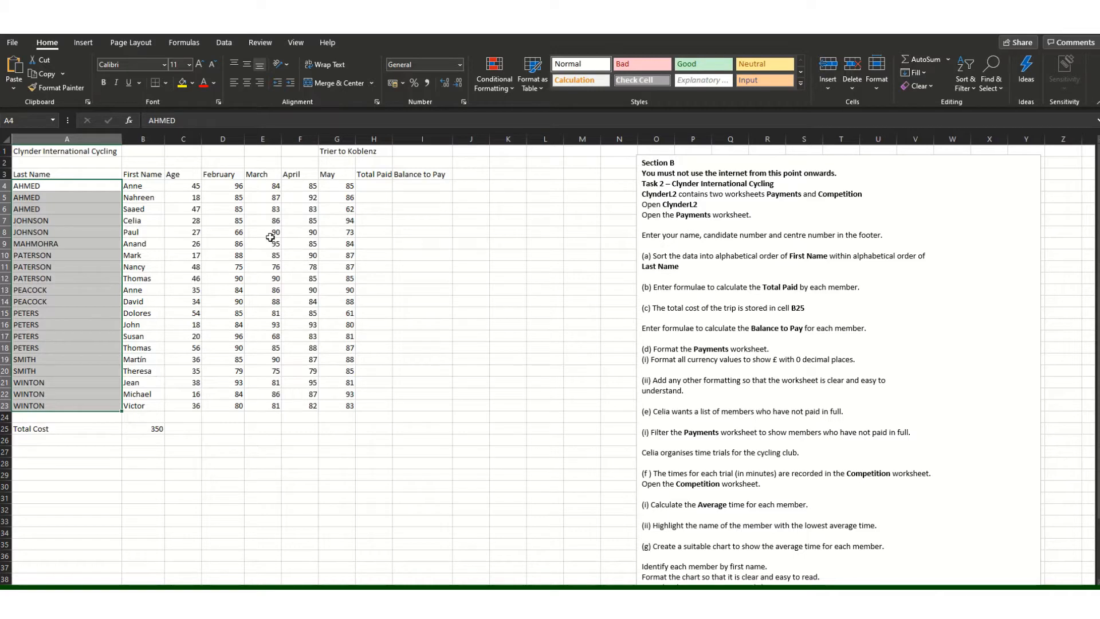
Step: Enter =SUM(C4:G4) in H4 and fill it down to H23
{"action": "left_click", "coordinate": [377, 187]}
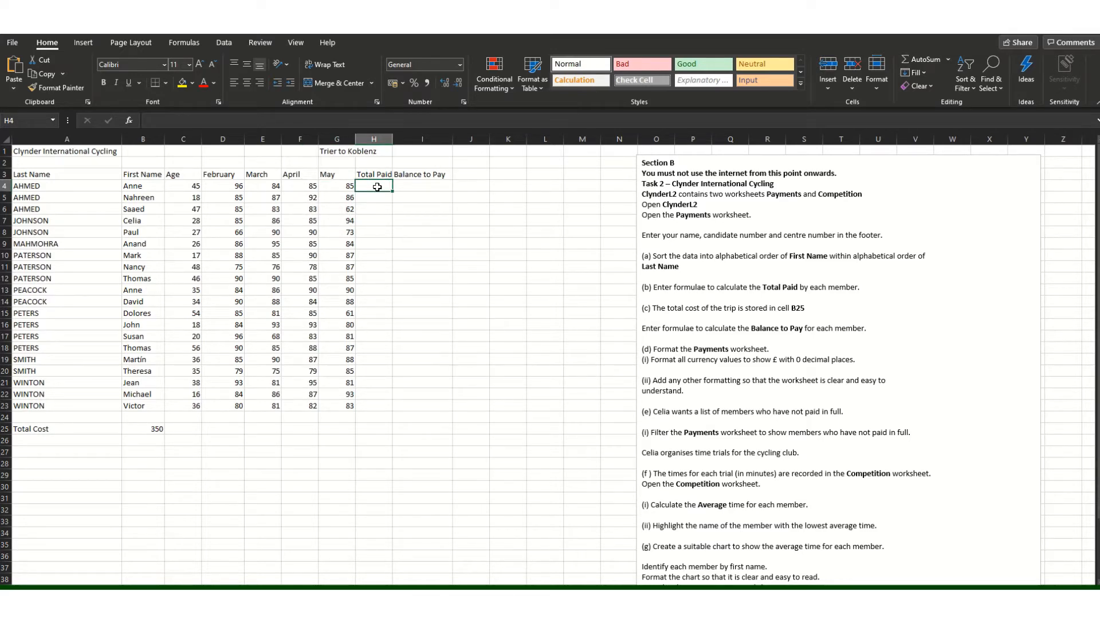
{"action": "type", "text": "="}
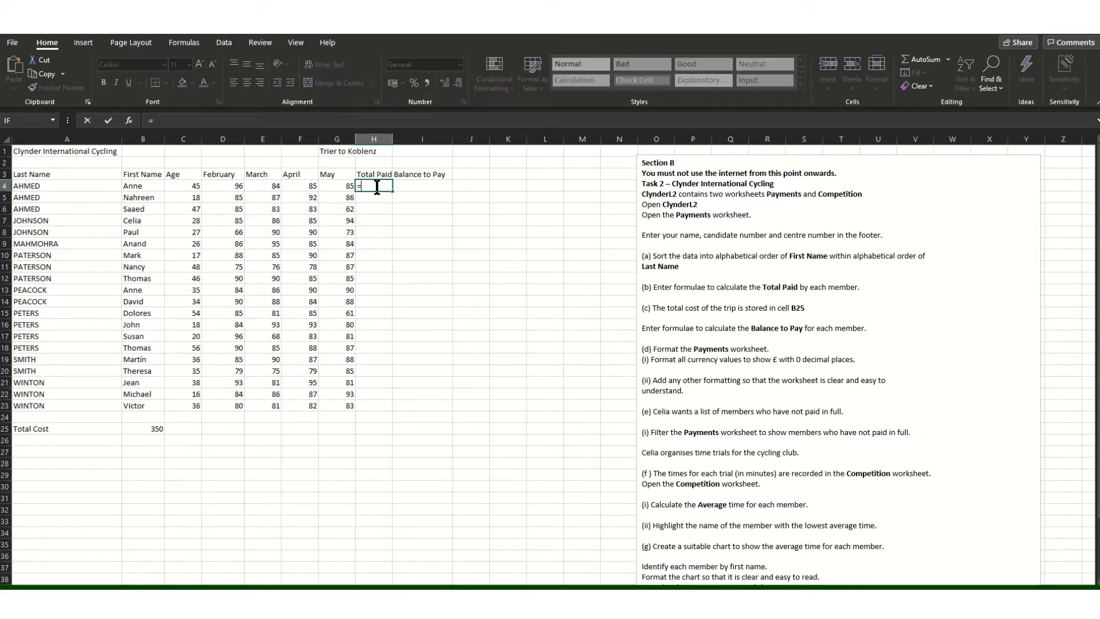
{"action": "type", "text": "SUM"}
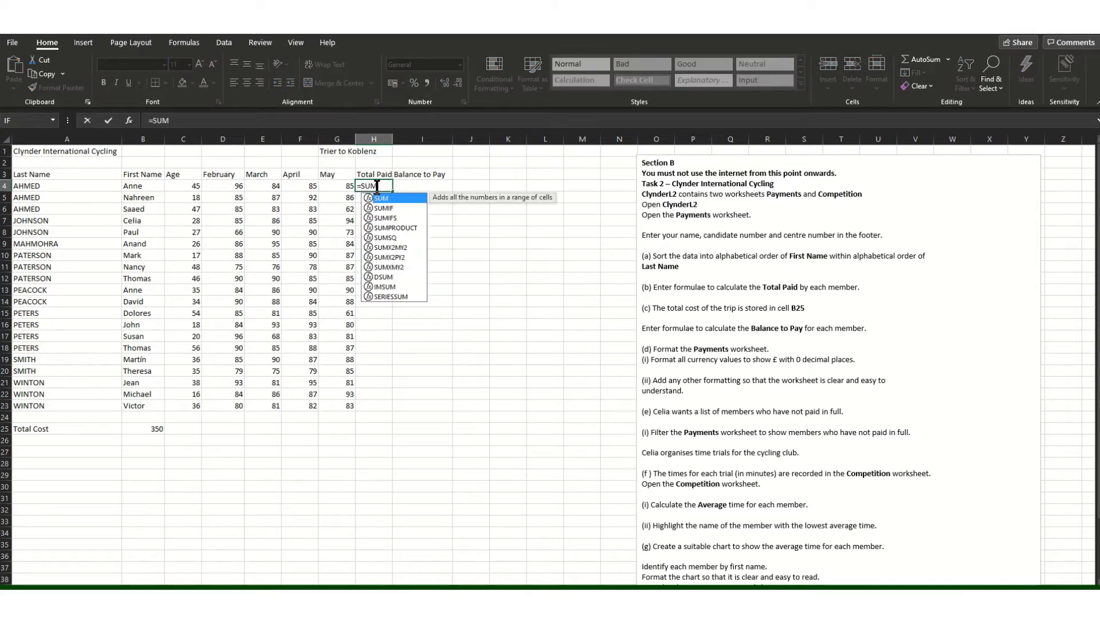
{"action": "type", "text": "("}
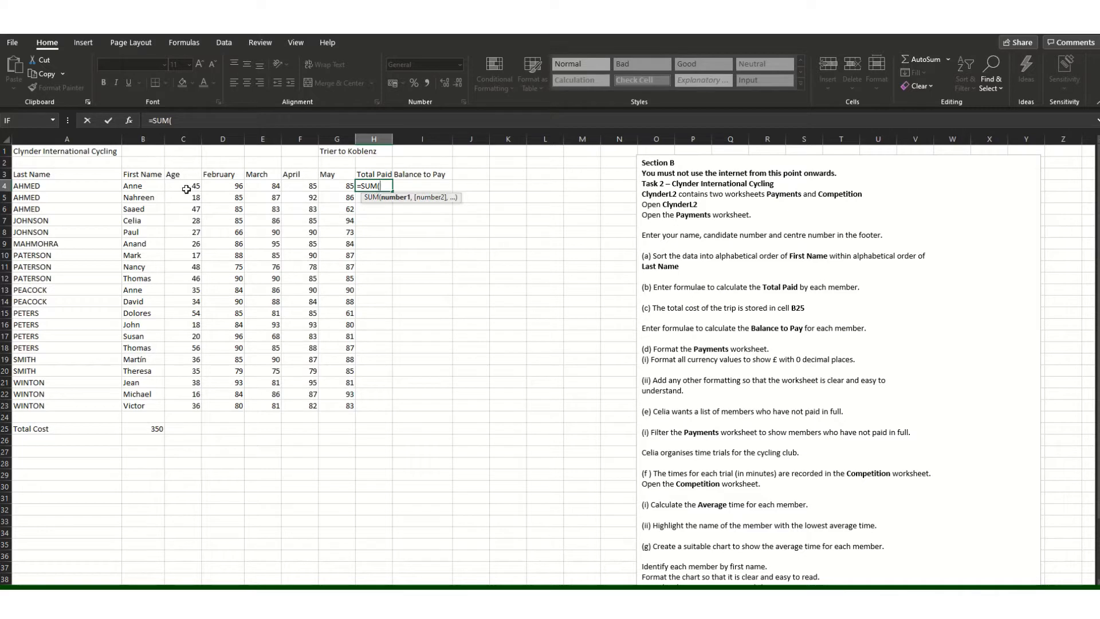
{"action": "left_click_drag", "start_coordinate": [185, 187], "coordinate": [338, 188]}
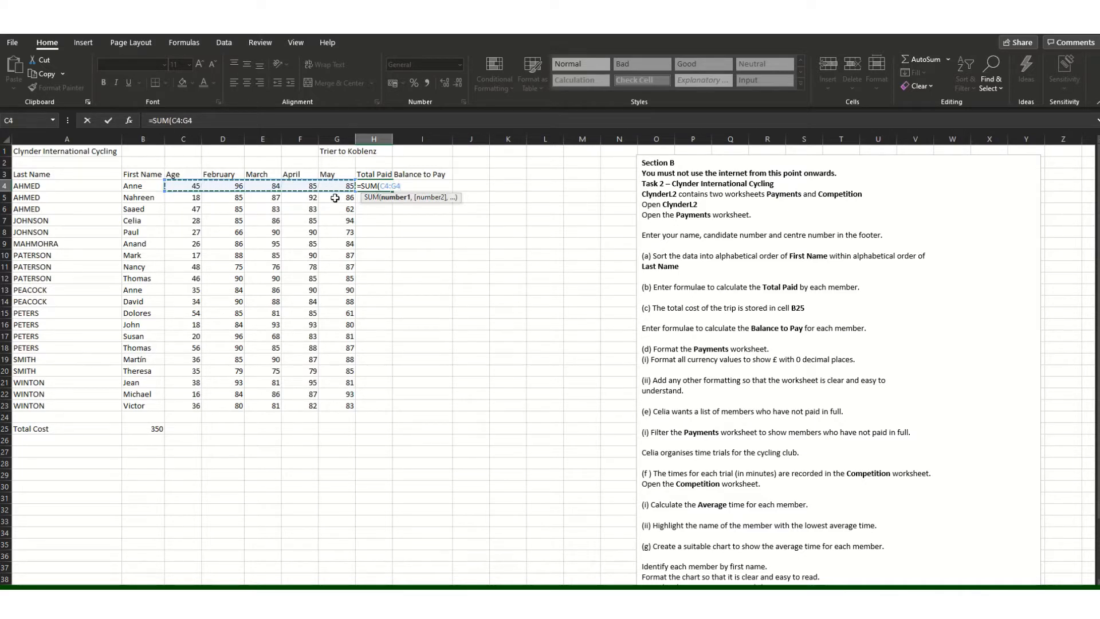
{"action": "type", "text": ")"}
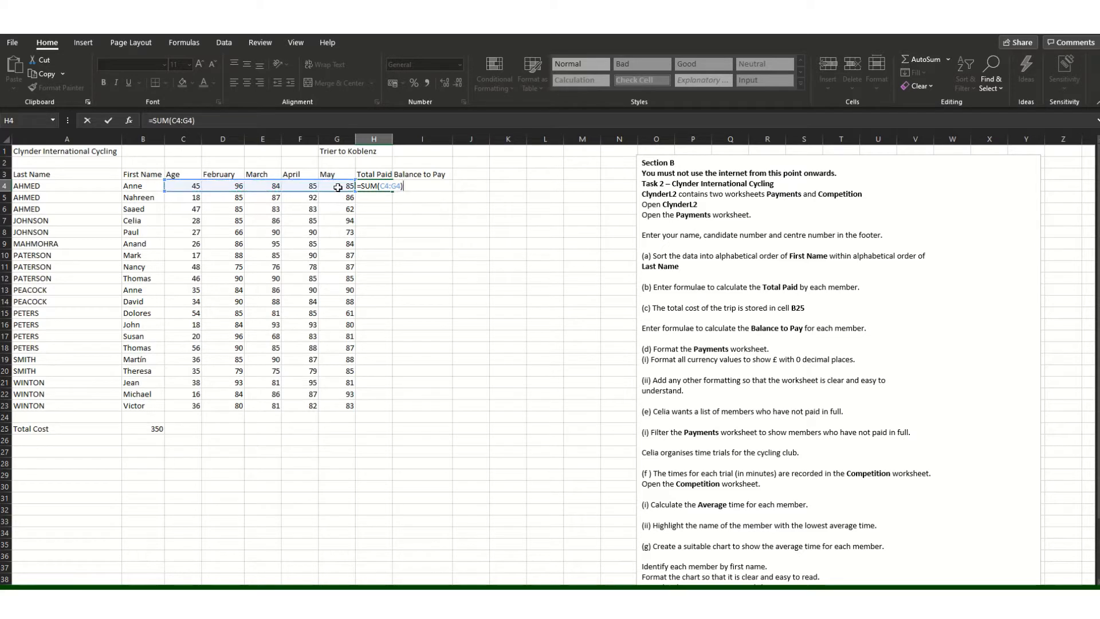
{"action": "left_click", "coordinate": [431, 246]}
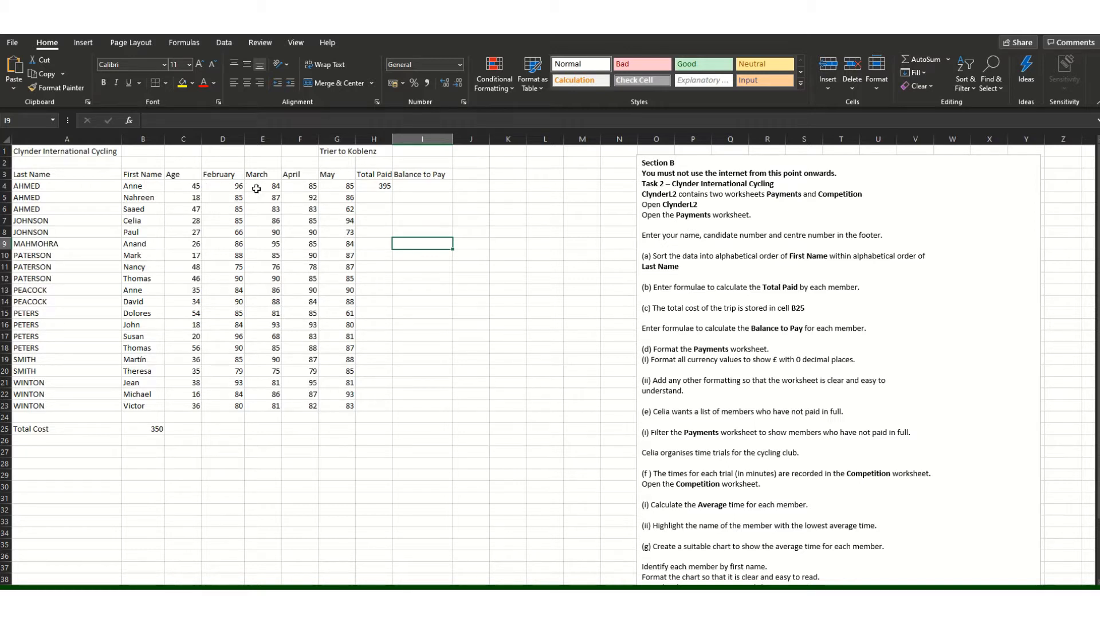
{"action": "left_click", "coordinate": [392, 186]}
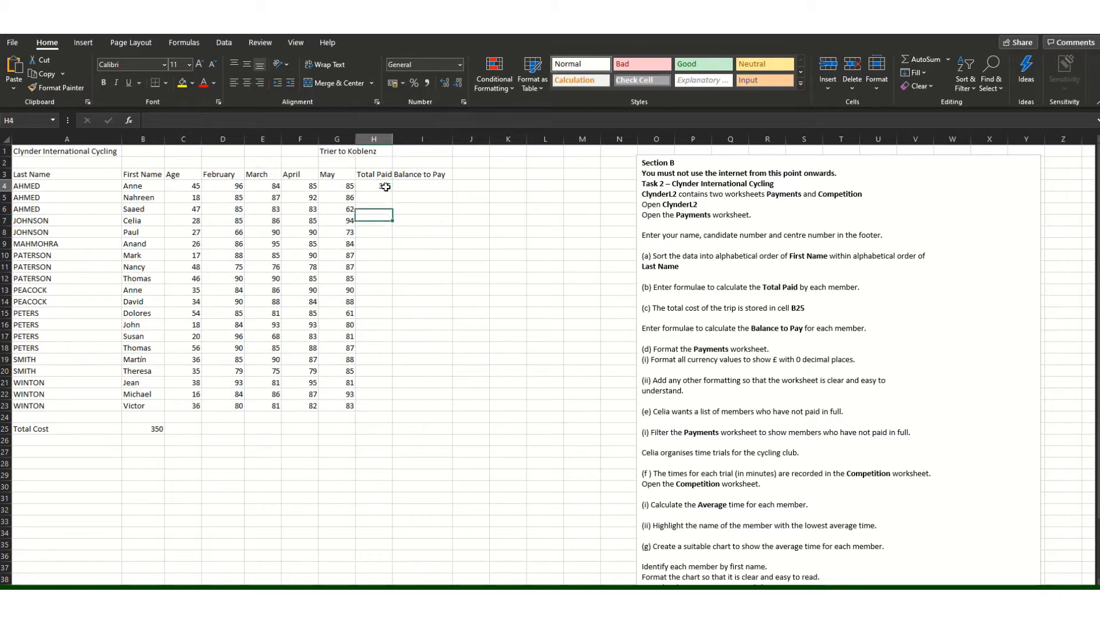
{"action": "left_click_drag", "start_coordinate": [393, 191], "coordinate": [394, 410]}
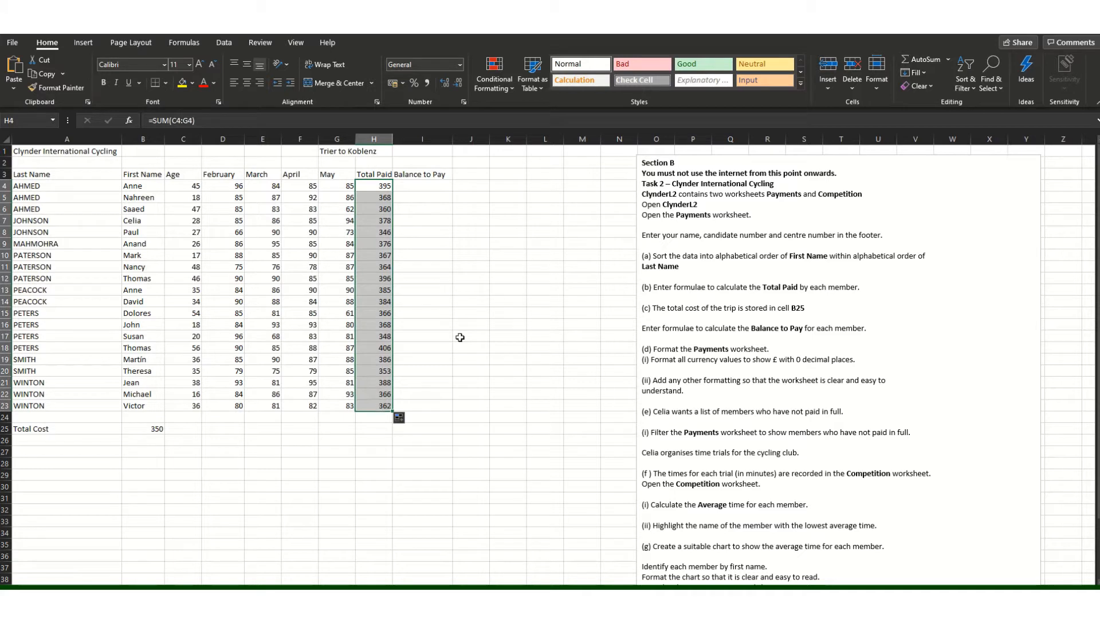
Step: Check I4 and the B25 Total Cost, then select the Total Paid values H4:H23
{"action": "left_click", "coordinate": [419, 188]}
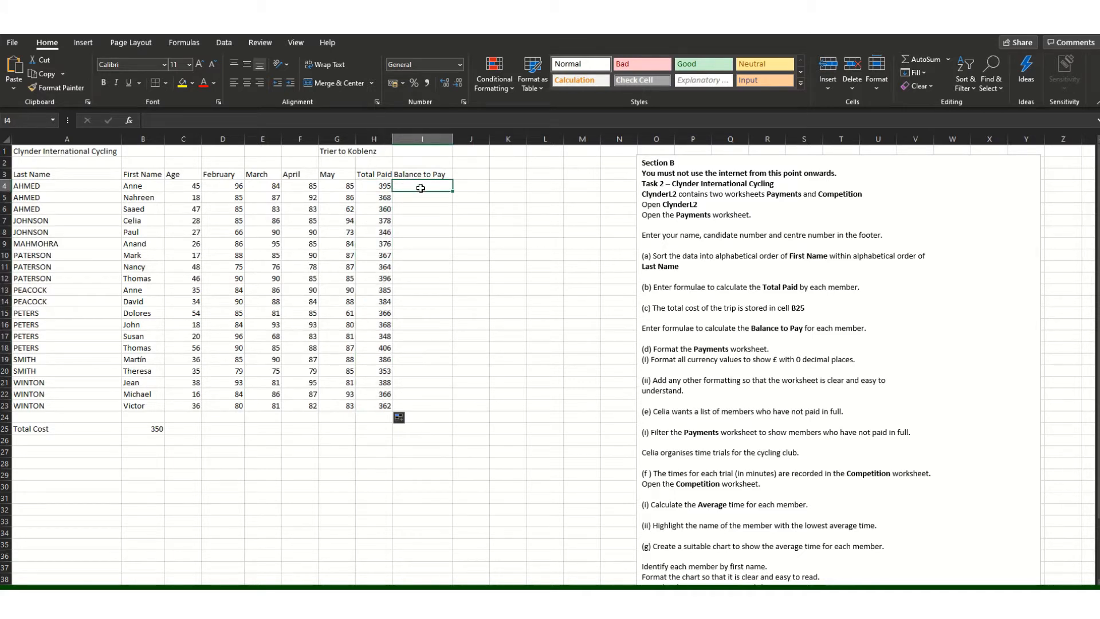
{"action": "left_click", "coordinate": [145, 428]}
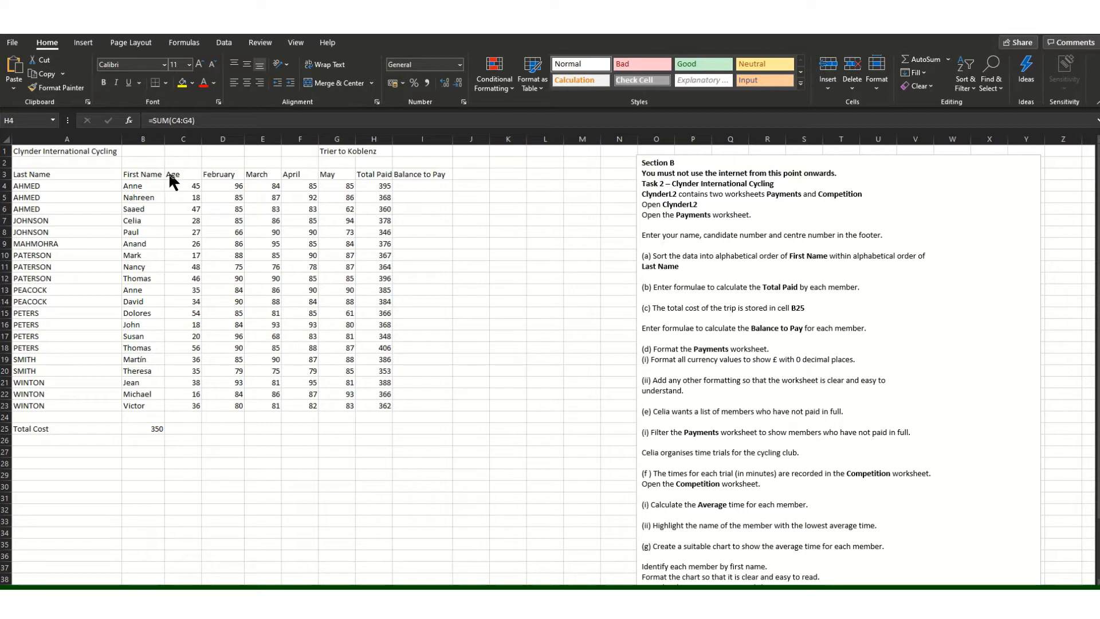
{"action": "left_click", "coordinate": [389, 185]}
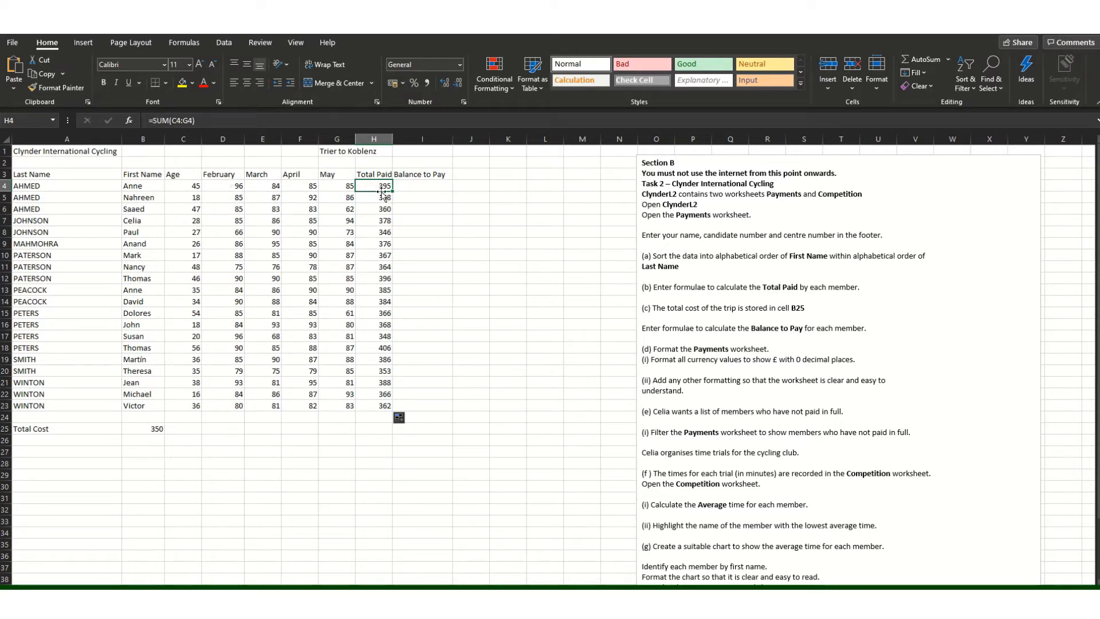
{"action": "left_click_drag", "start_coordinate": [383, 185], "coordinate": [376, 405]}
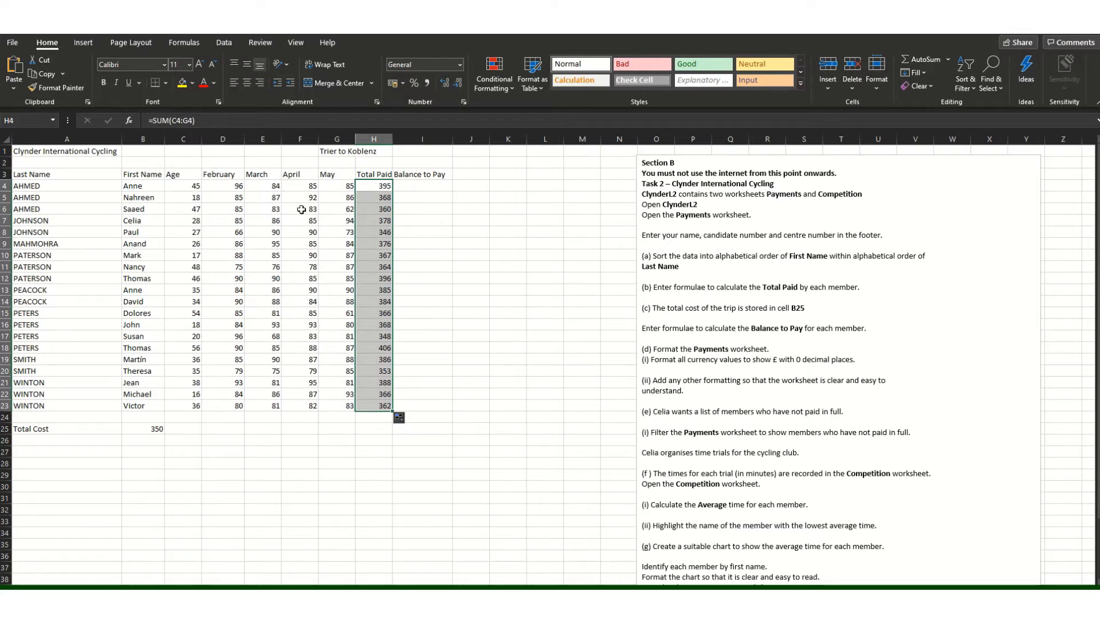
Step: Replace the Total Paid values with =SUM(D4:G4) in H4, filled down to H23
{"action": "key", "text": "Delete"}
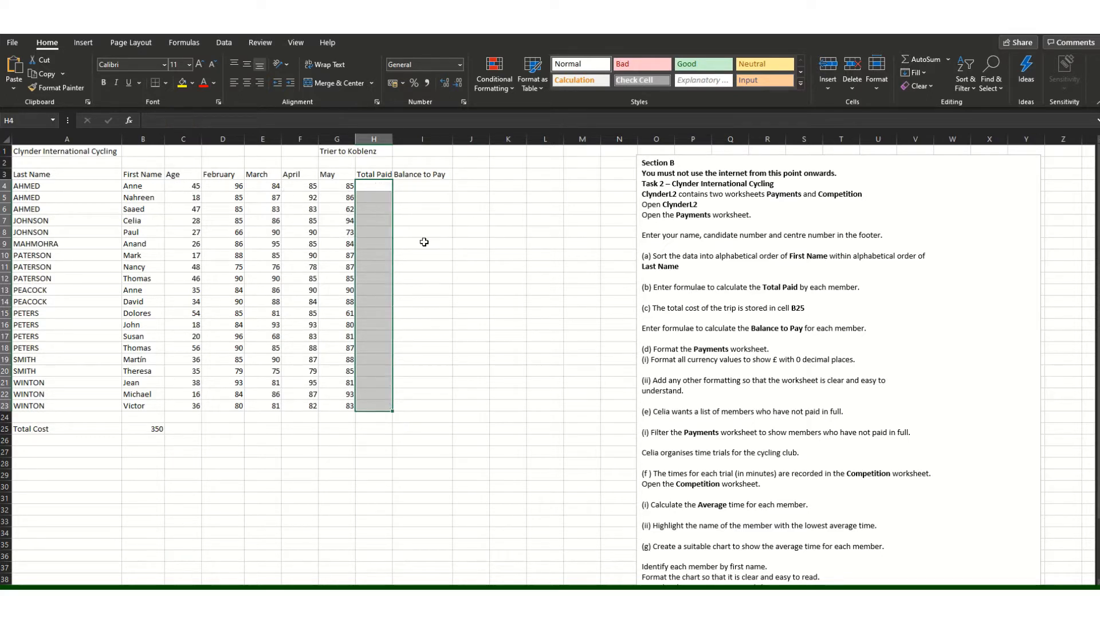
{"action": "left_click", "coordinate": [377, 188]}
{"action": "type", "text": "=SUM("}
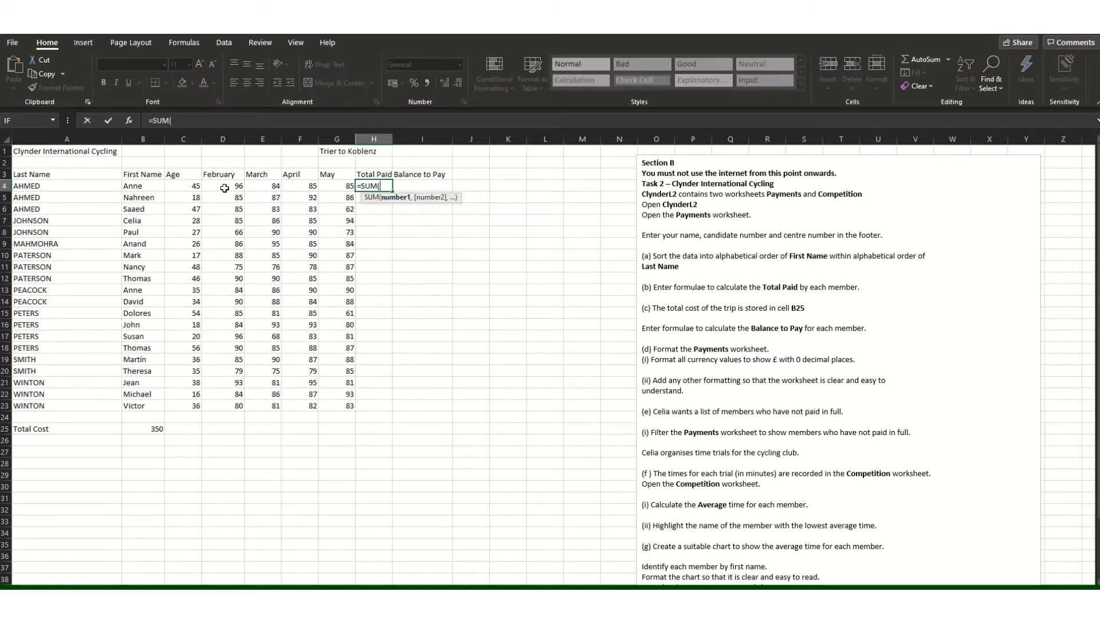
{"action": "left_click_drag", "start_coordinate": [226, 185], "coordinate": [342, 183]}
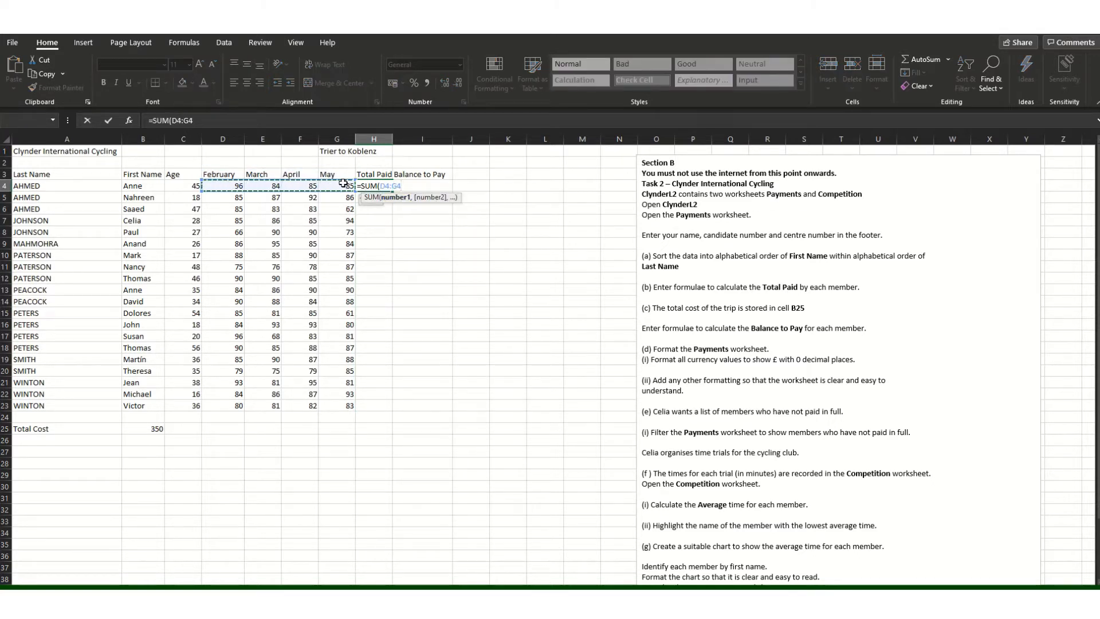
{"action": "type", "text": ")"}
{"action": "left_click_drag", "start_coordinate": [390, 231], "coordinate": [392, 409]}
Step: Dismiss the omitted-cells warning with Ignore Error on H4 and on H5:H23
{"action": "left_click", "coordinate": [381, 187]}
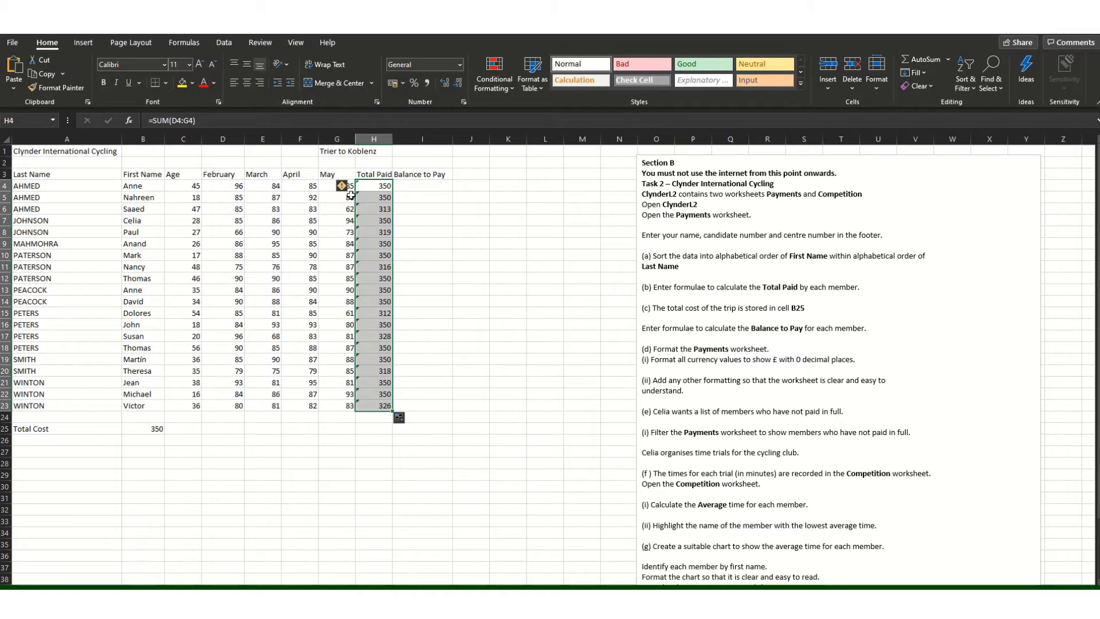
{"action": "mouse_move", "coordinate": [352, 190]}
{"action": "left_click", "coordinate": [370, 184]}
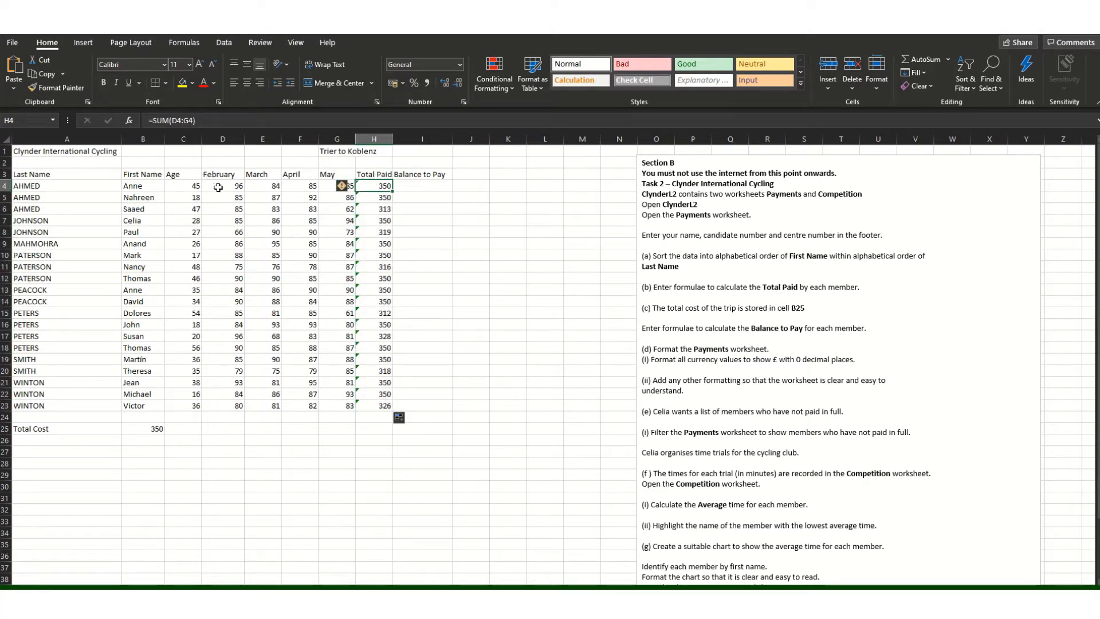
{"action": "left_click", "coordinate": [351, 187]}
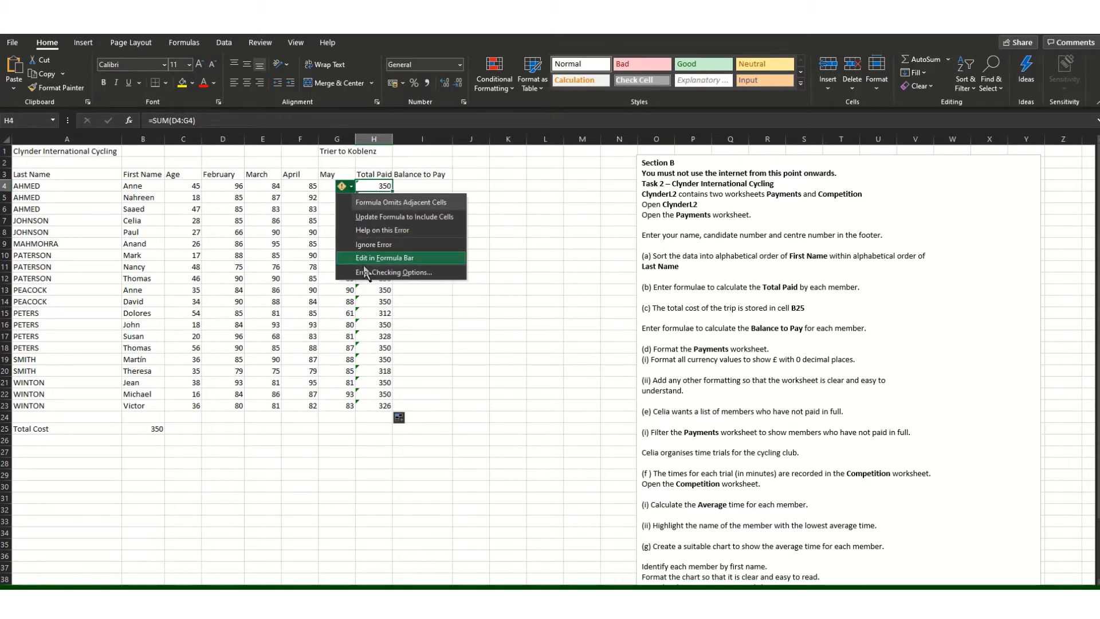
{"action": "left_click", "coordinate": [370, 246]}
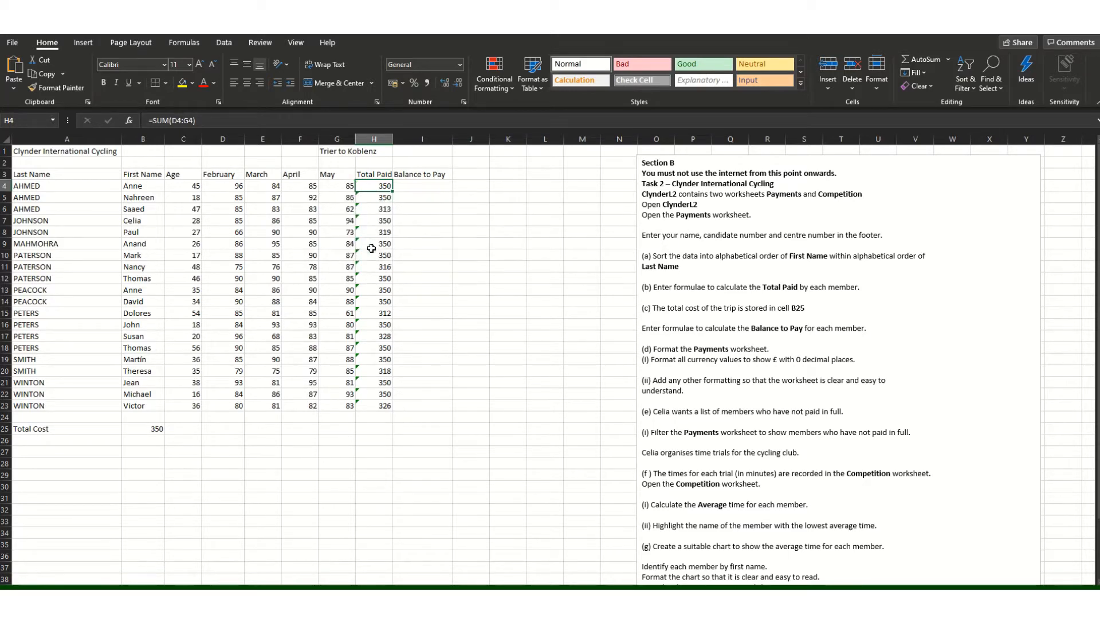
{"action": "left_click", "coordinate": [343, 197]}
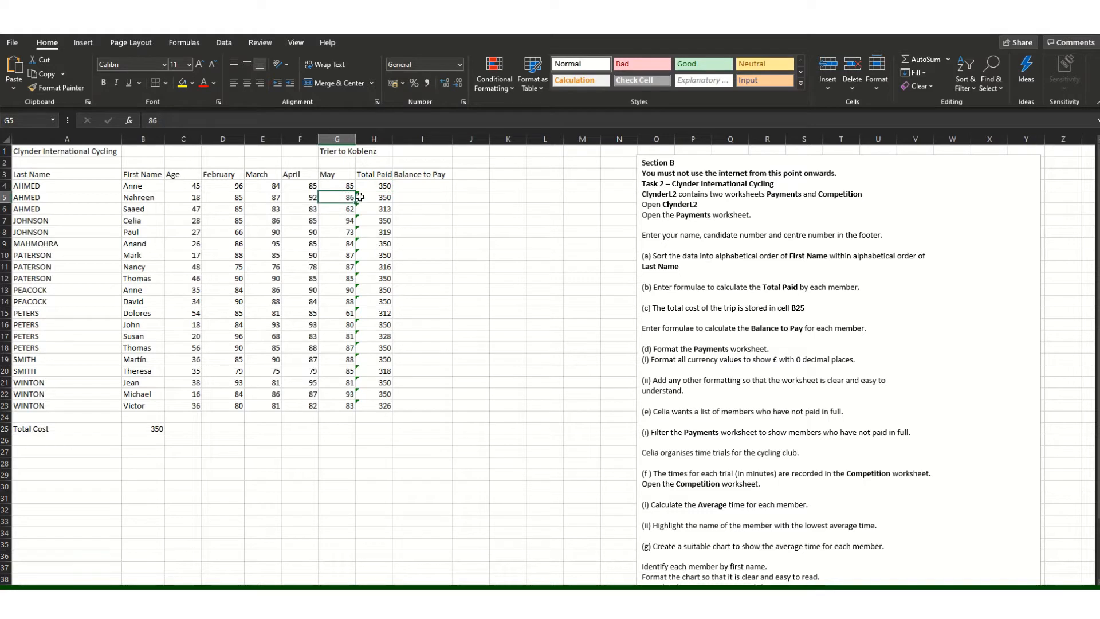
{"action": "left_click_drag", "start_coordinate": [363, 197], "coordinate": [371, 408]}
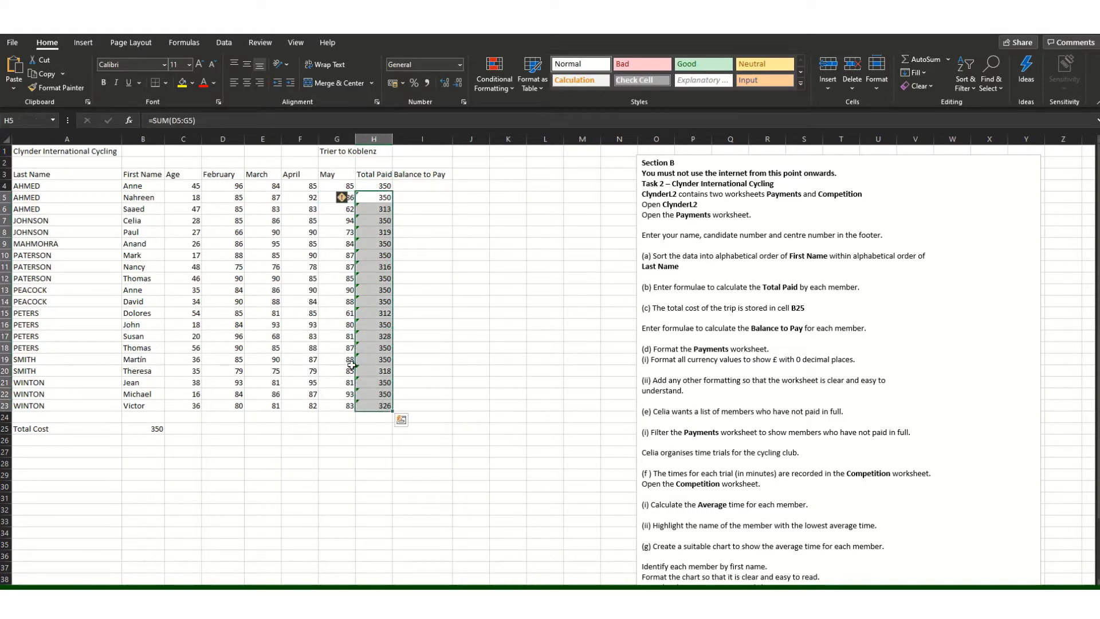
{"action": "left_click", "coordinate": [350, 199]}
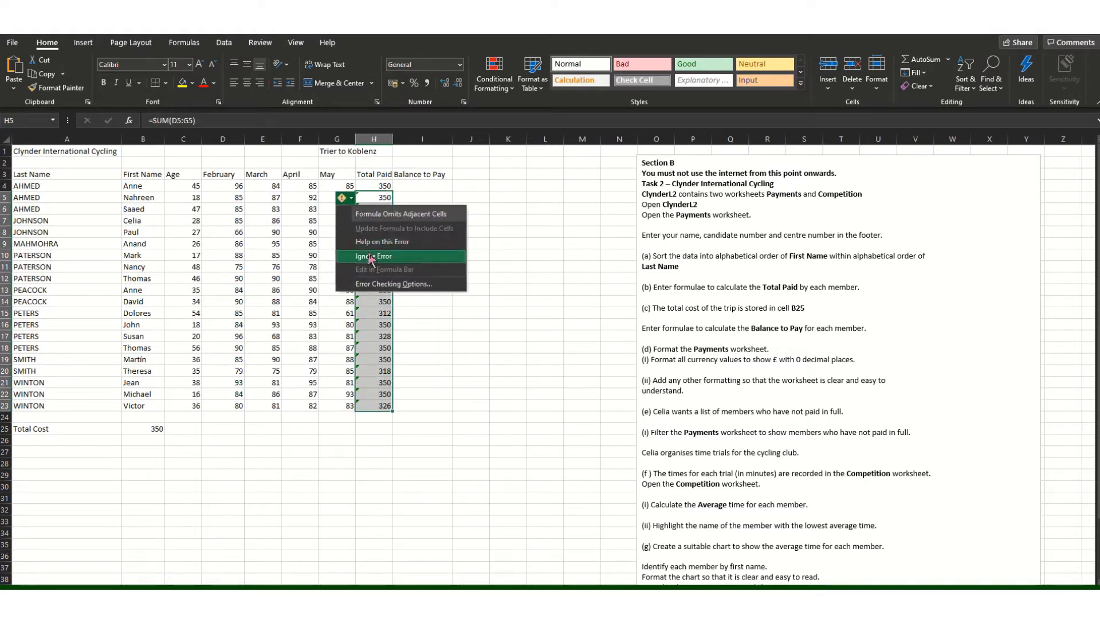
{"action": "left_click", "coordinate": [372, 255]}
{"action": "left_click", "coordinate": [435, 252]}
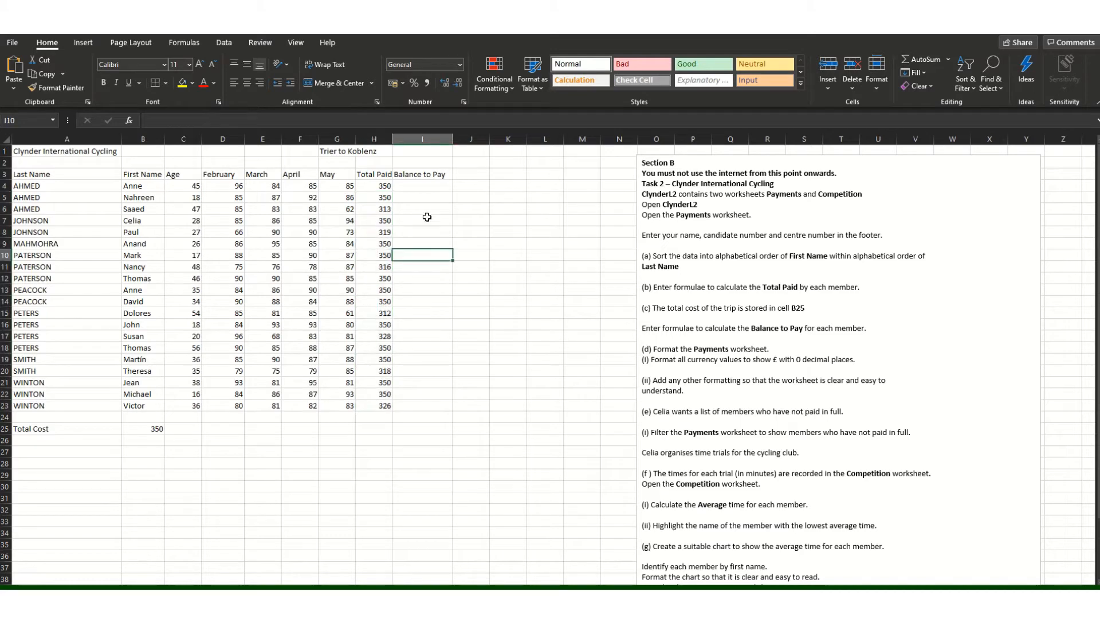
Step: Check the Total Cost in B25 and the first total, ready for the balance in I4
{"action": "left_click", "coordinate": [418, 182]}
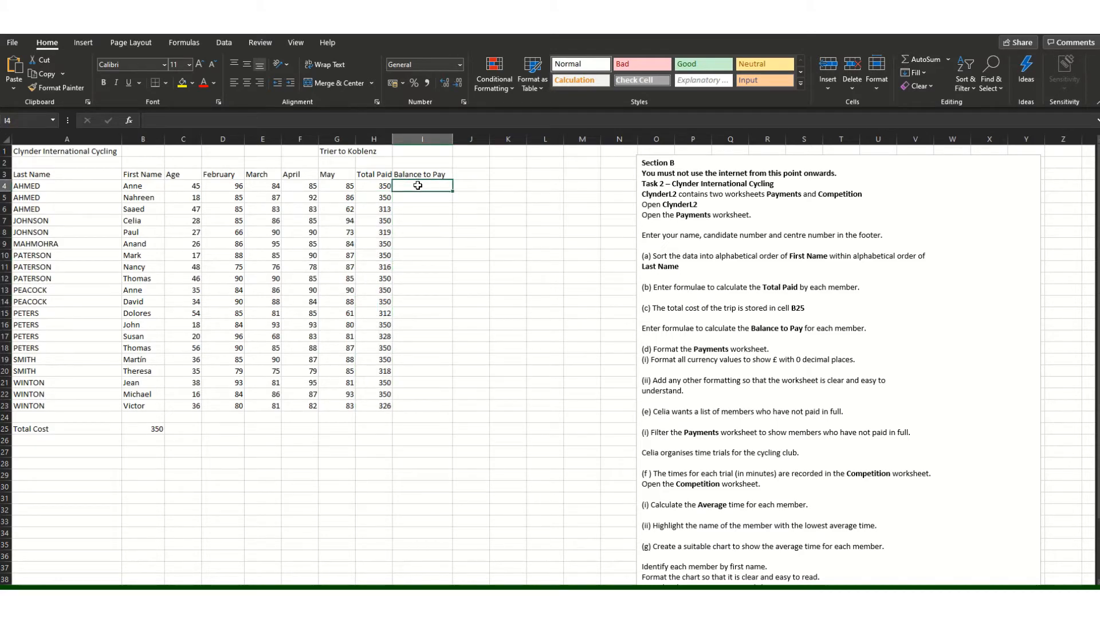
{"action": "left_click", "coordinate": [155, 427]}
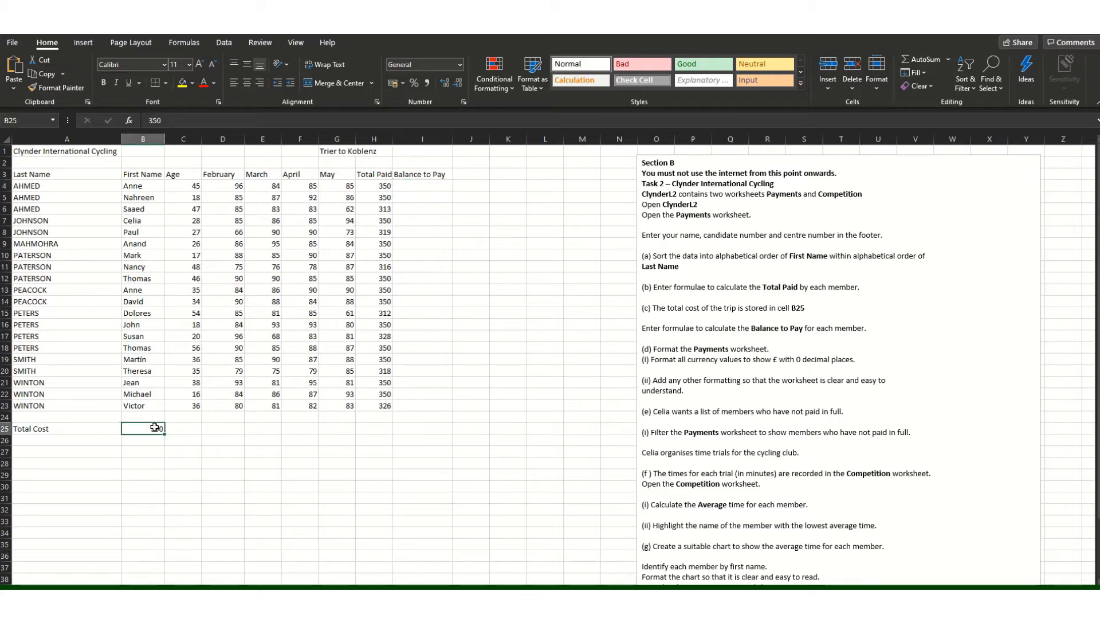
{"action": "left_click", "coordinate": [383, 186]}
{"action": "left_click", "coordinate": [414, 190]}
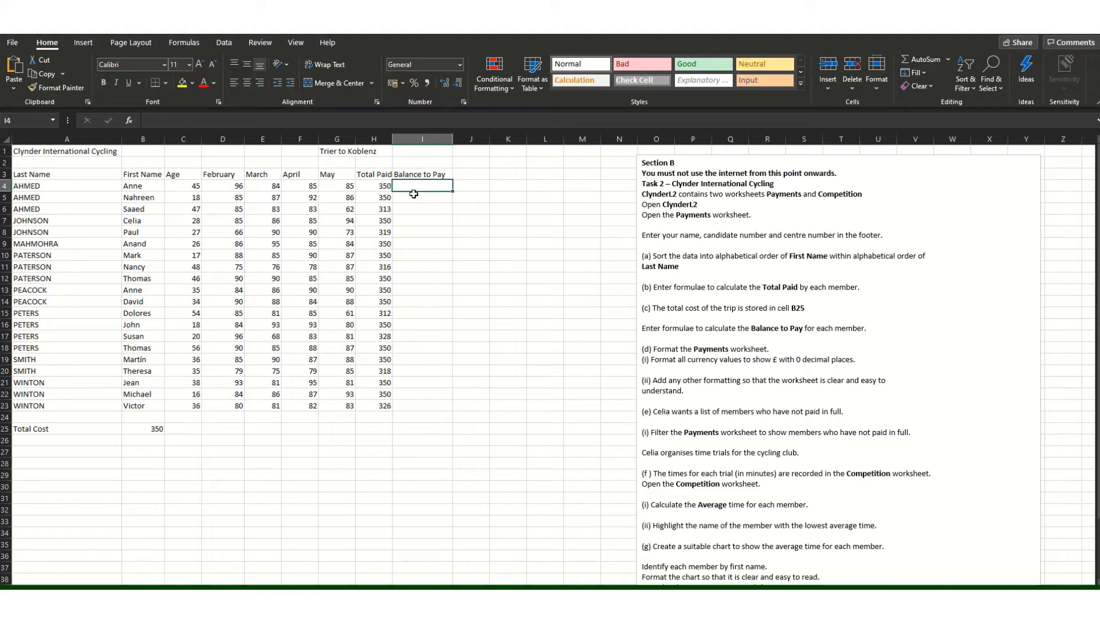
{"action": "type", "text": "=SUM("}
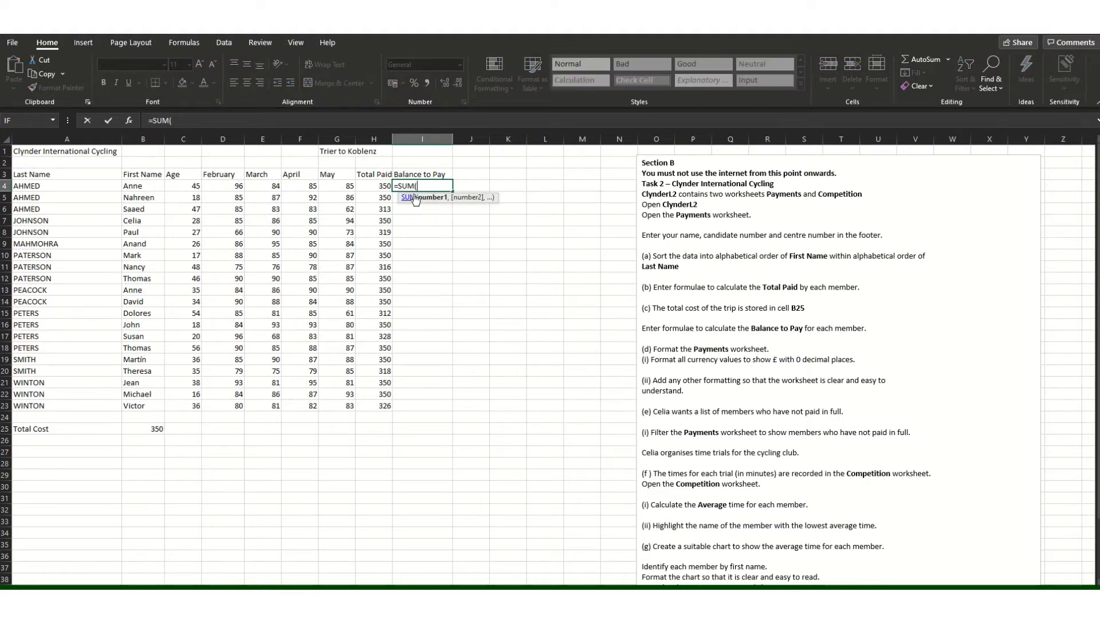
{"action": "left_click", "coordinate": [134, 435]}
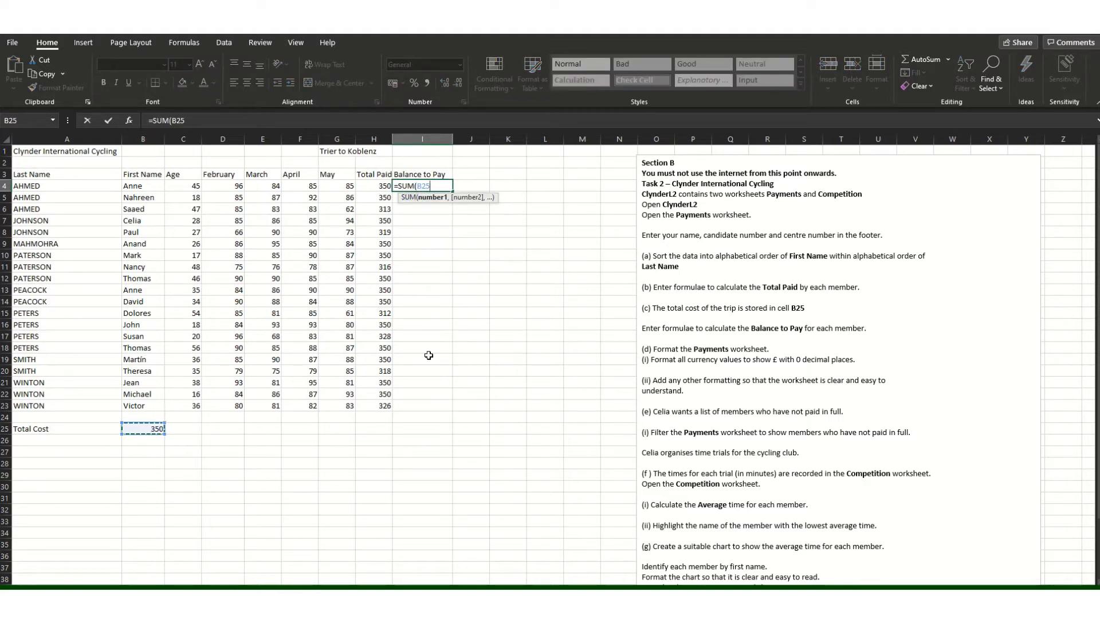
{"action": "type", "text": "-"}
{"action": "left_click", "coordinate": [380, 188]}
{"action": "type", "text": ")"}
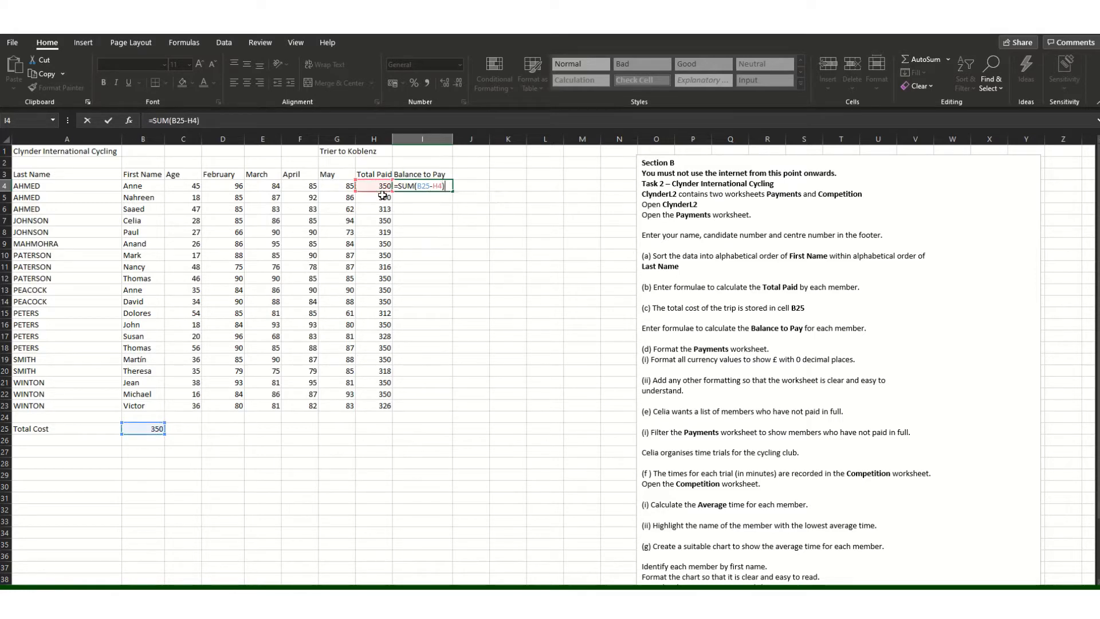
{"action": "left_click", "coordinate": [441, 223]}
{"action": "left_click", "coordinate": [452, 186]}
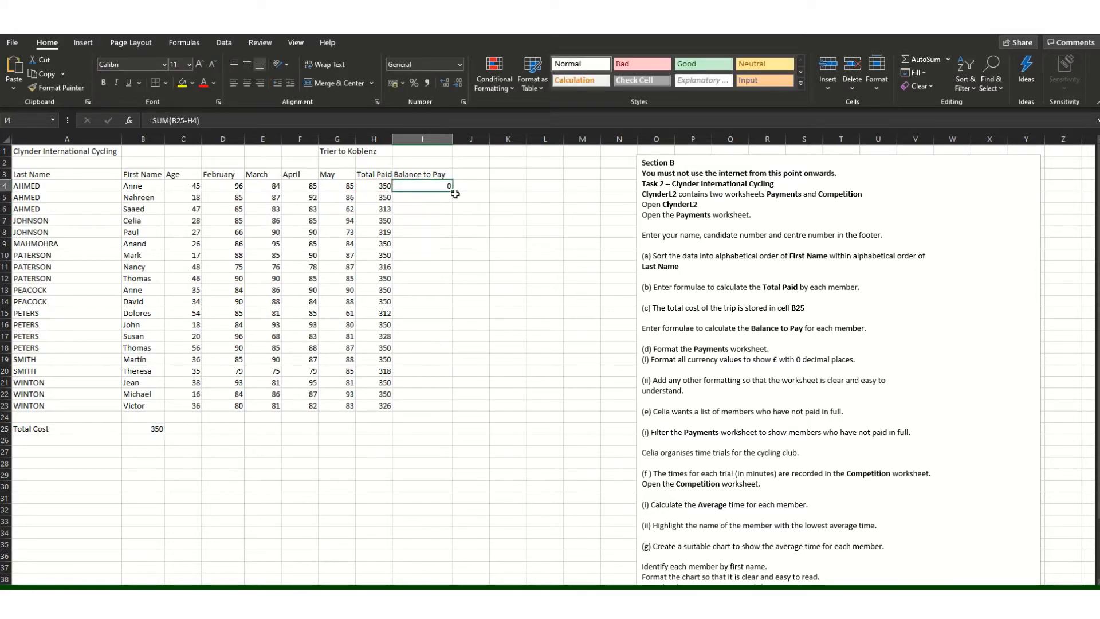
{"action": "left_click_drag", "start_coordinate": [453, 193], "coordinate": [450, 410]}
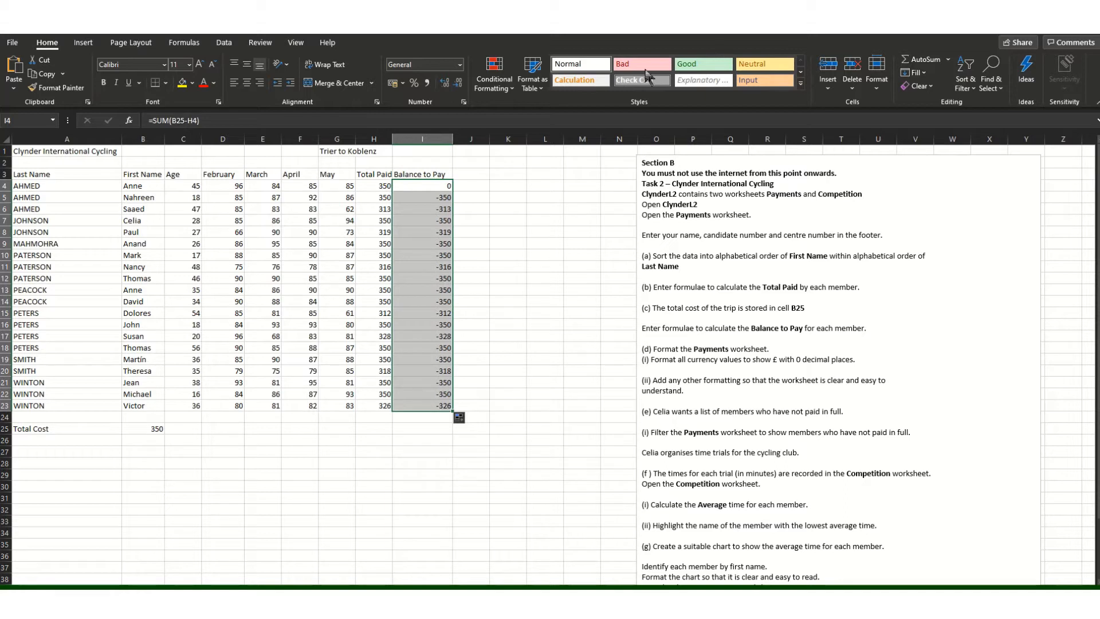
{"action": "left_click_drag", "start_coordinate": [446, 187], "coordinate": [431, 411]}
{"action": "key", "text": "Delete"}
{"action": "key", "text": "shift+Up"}
{"action": "key", "text": "shift+Up"}
{"action": "key", "text": "shift+Up"}
{"action": "key", "text": "shift+Up"}
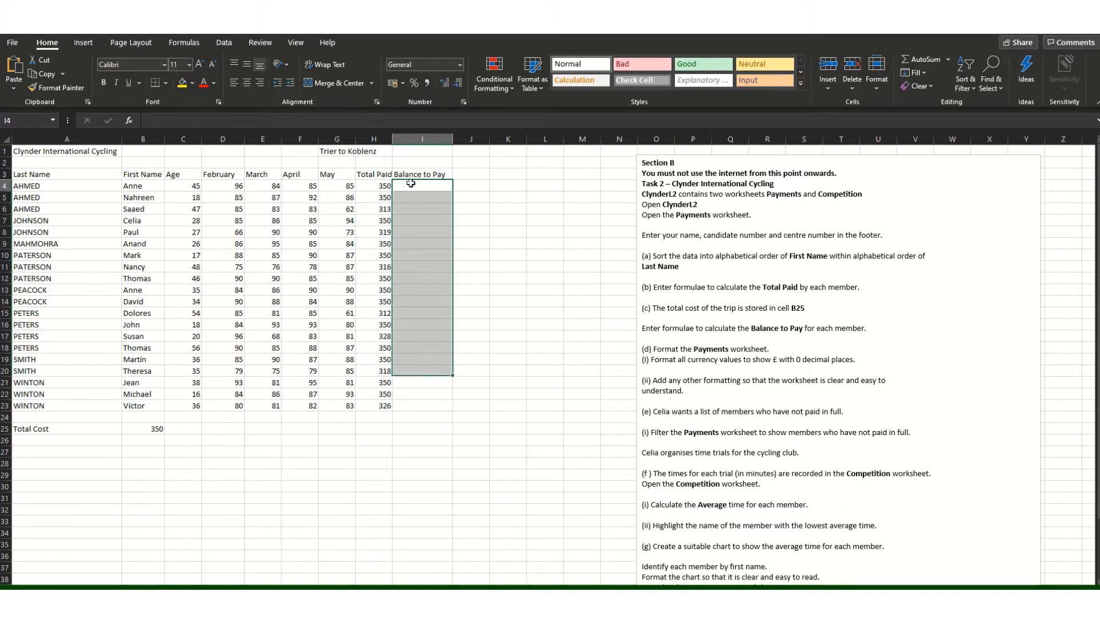
Step: Enter the balance formula =SUM(350-H4) in I4 and fill it down to I23
{"action": "left_click", "coordinate": [411, 184]}
{"action": "type", "text": "=SUM"}
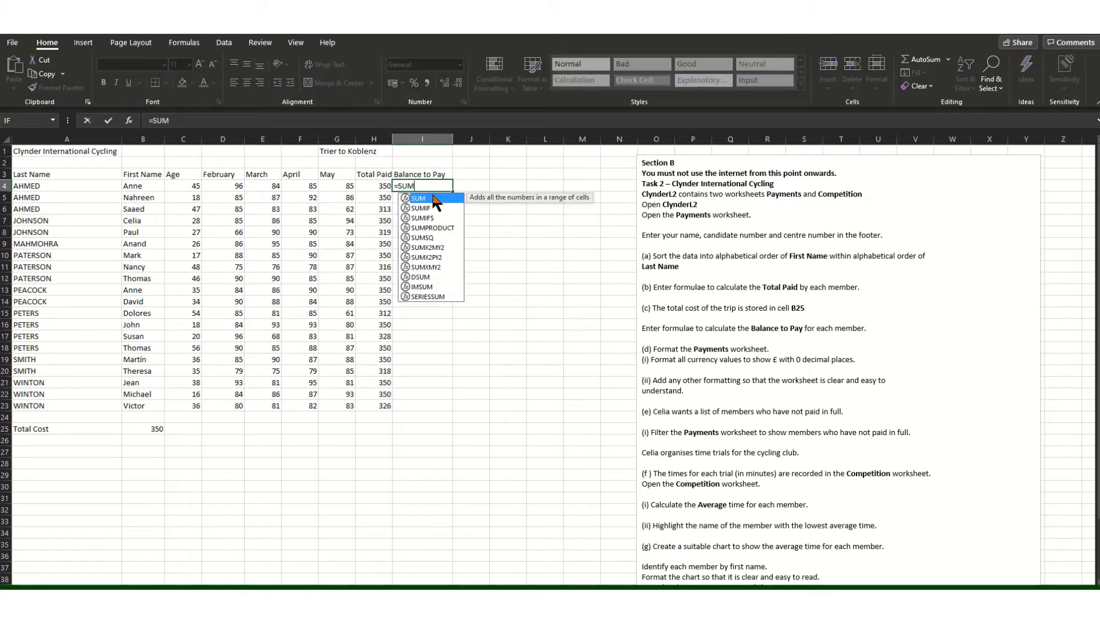
{"action": "double_click", "coordinate": [434, 199]}
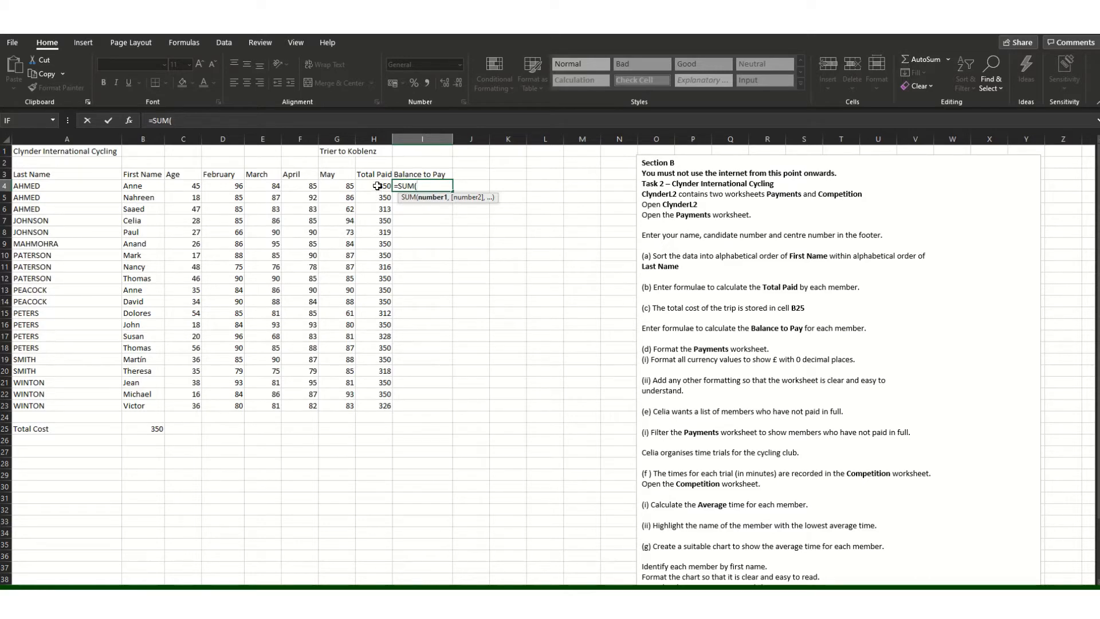
{"action": "type", "text": "50-"}
{"action": "left_click", "coordinate": [373, 185]}
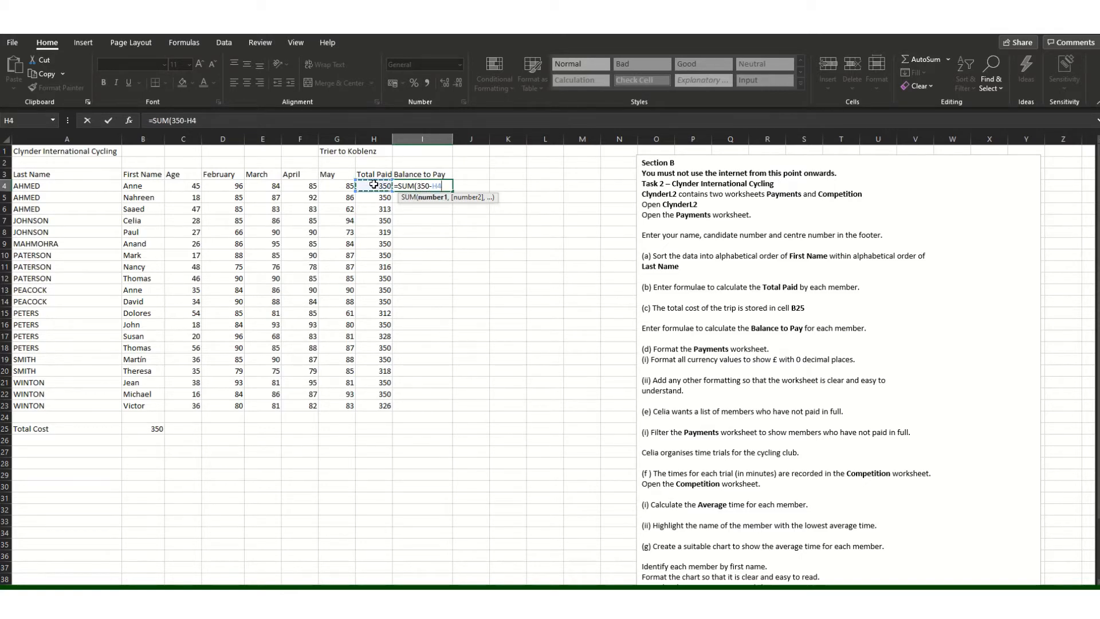
{"action": "key", "text": "Escape"}
{"action": "left_click", "coordinate": [424, 278]}
{"action": "left_click", "coordinate": [450, 185]}
{"action": "left_click_drag", "start_coordinate": [451, 201], "coordinate": [445, 408]}
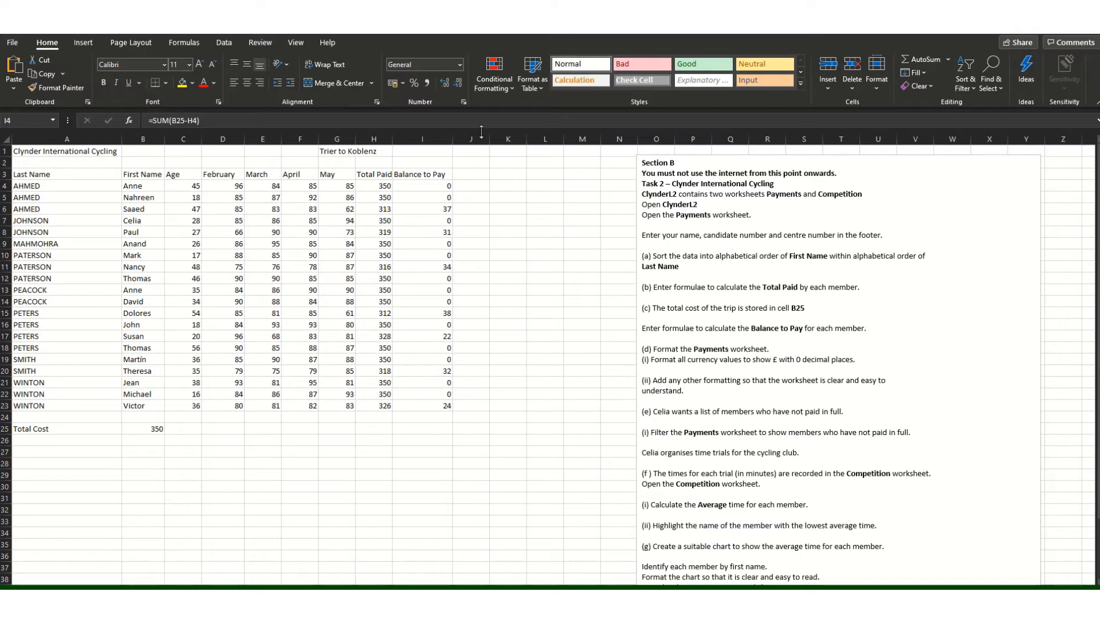
{"action": "left_click", "coordinate": [433, 185]}
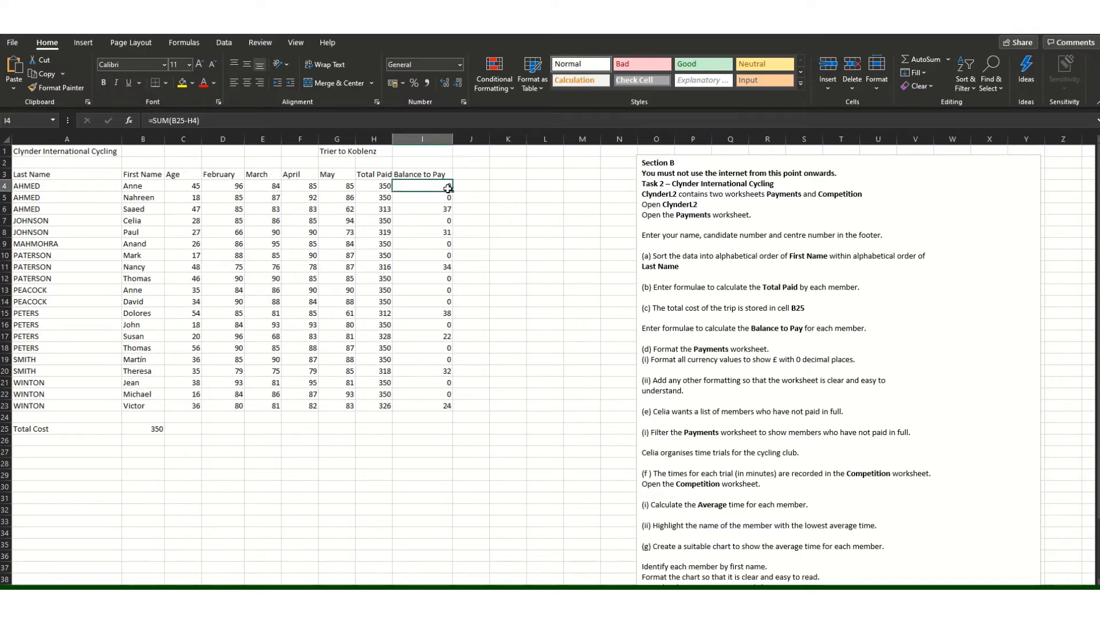
Step: Fill the B25-based I4 formula down, then undo it because it gave negative balances
{"action": "left_click", "coordinate": [433, 197]}
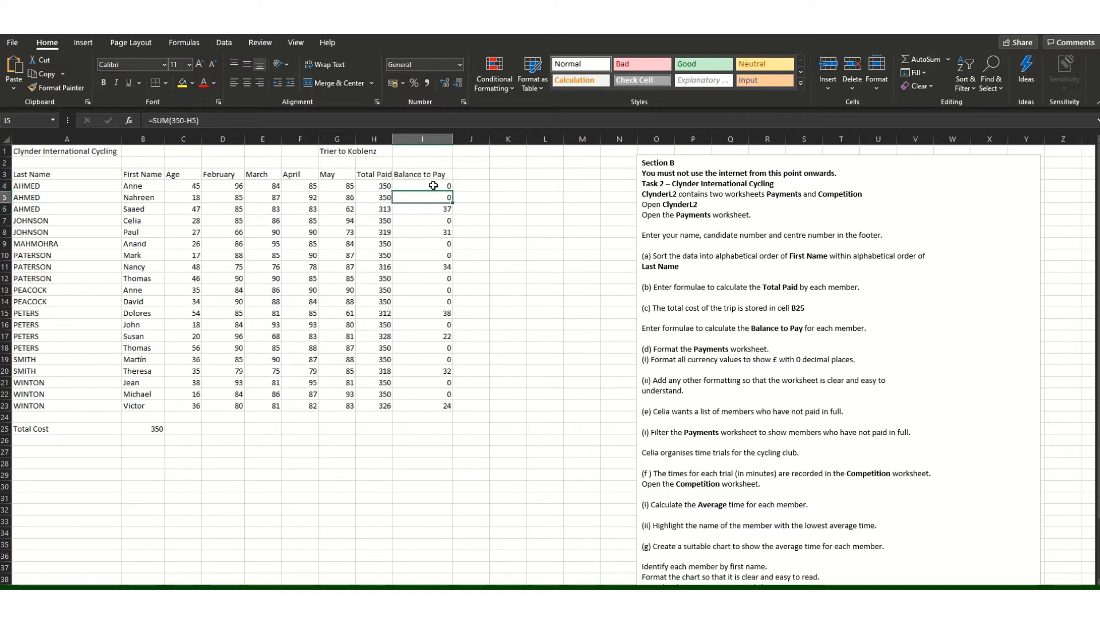
{"action": "left_click", "coordinate": [434, 186]}
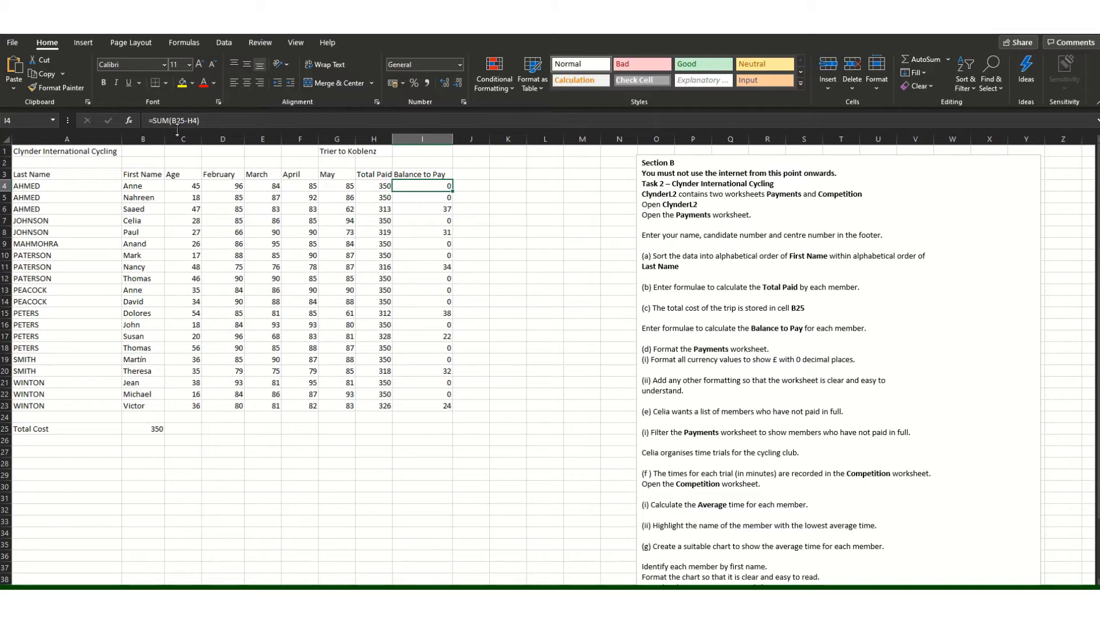
{"action": "double_click", "coordinate": [176, 121]}
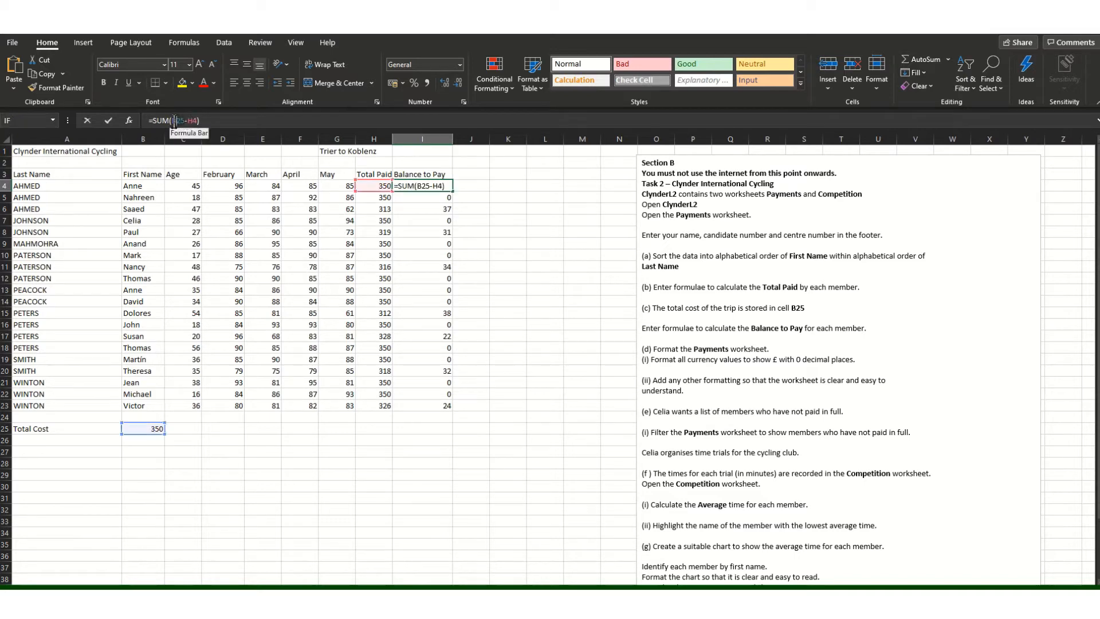
{"action": "left_click", "coordinate": [497, 243]}
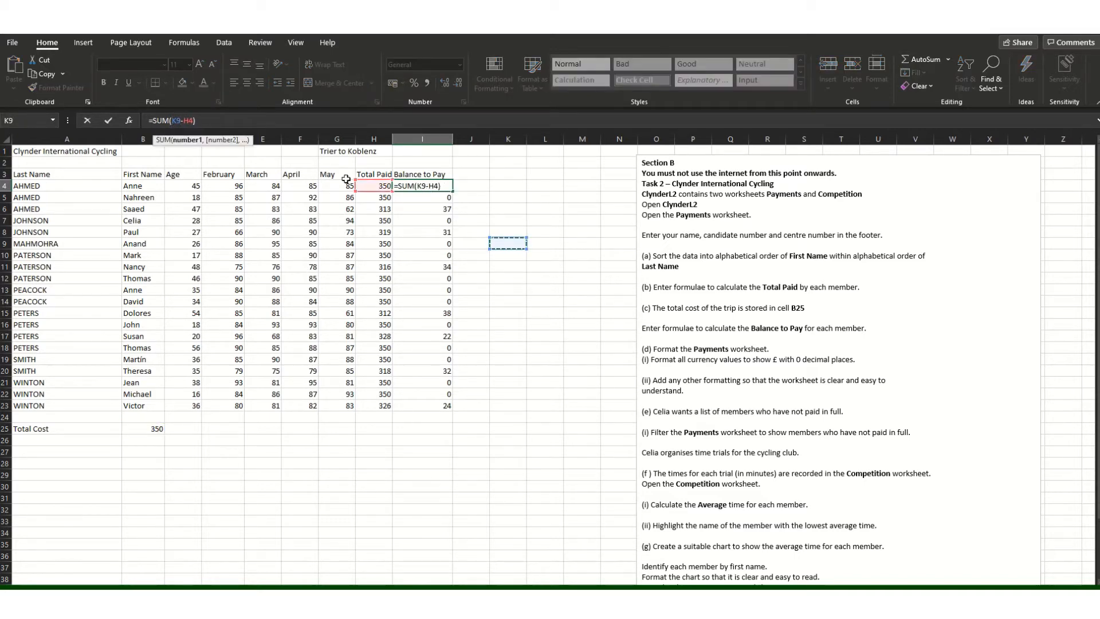
{"action": "key", "text": "Escape"}
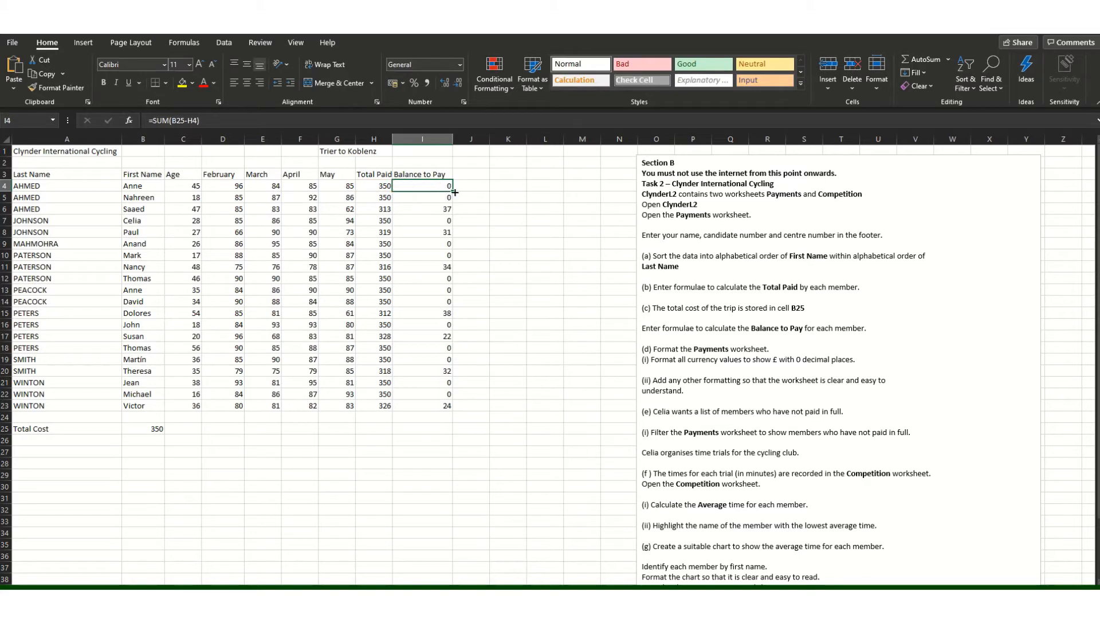
{"action": "left_click_drag", "start_coordinate": [454, 193], "coordinate": [453, 235]}
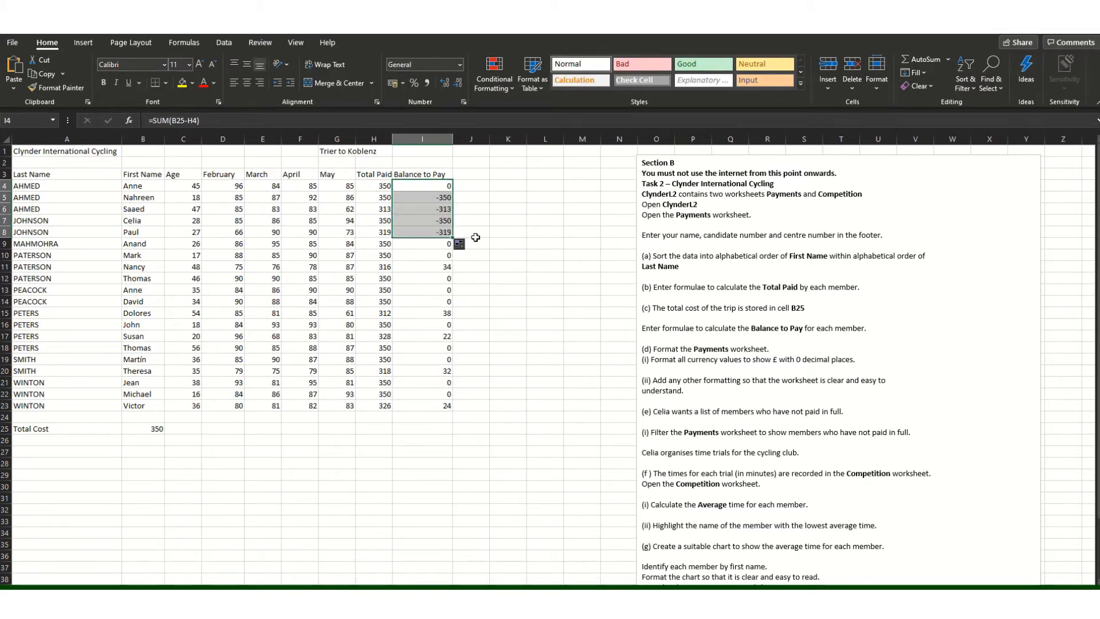
{"action": "left_click", "coordinate": [441, 197]}
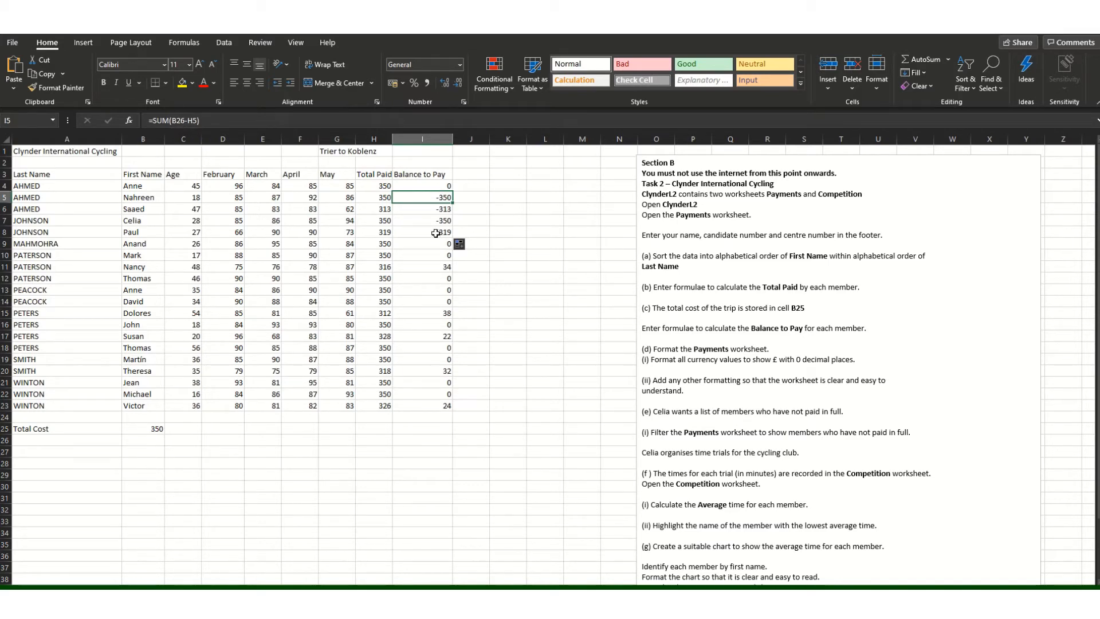
{"action": "key", "text": "ctrl+z"}
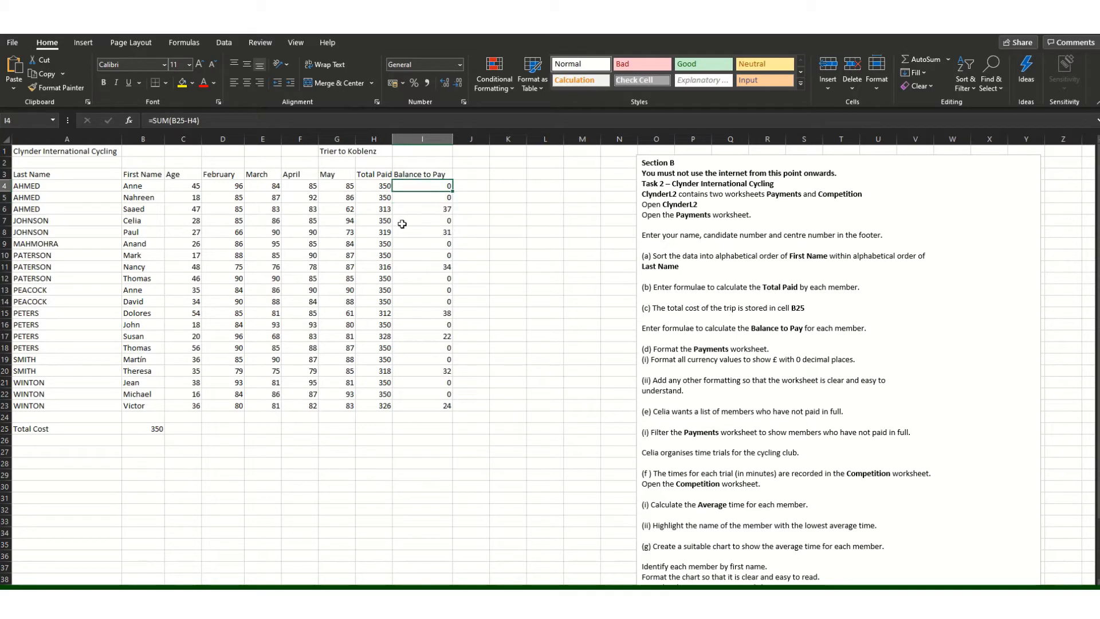
Step: Edit I4's formula to replace B25 with 350, so it reads =SUM(350-H4)
{"action": "left_click", "coordinate": [184, 120]}
{"action": "key", "text": "BackSpace"}
{"action": "key", "text": "BackSpace"}
{"action": "key", "text": "BackSpace"}
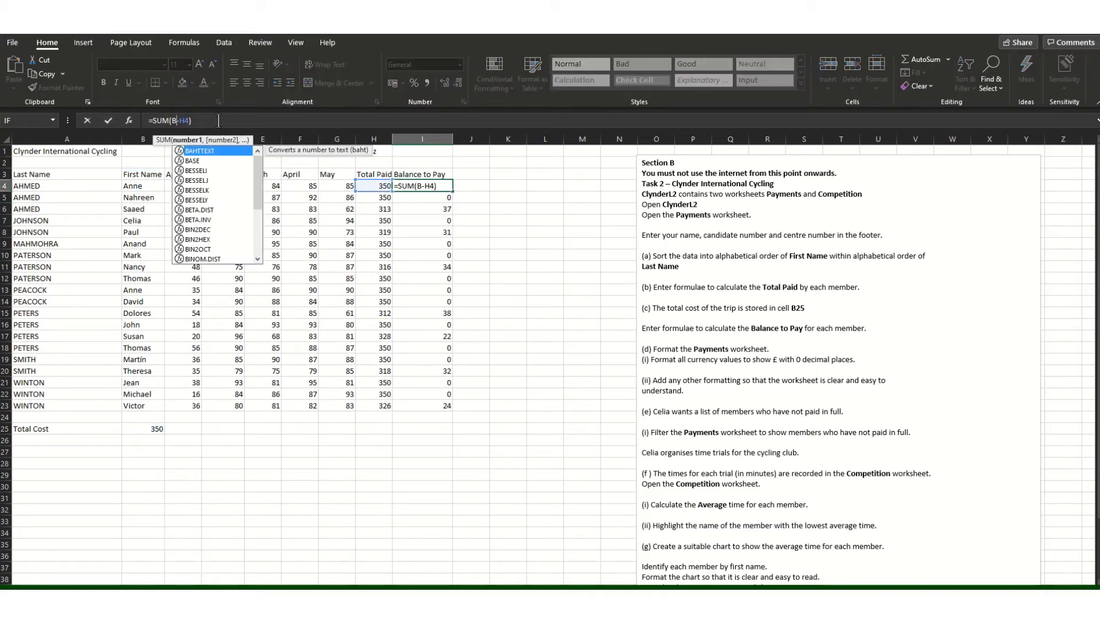
{"action": "type", "text": "350"}
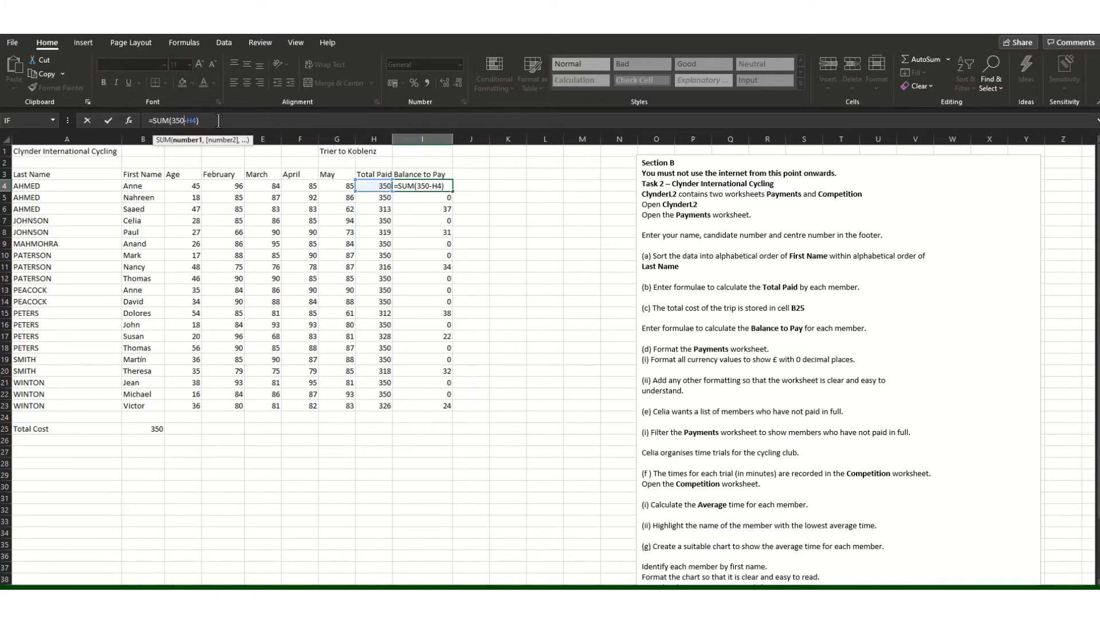
{"action": "left_click", "coordinate": [511, 312]}
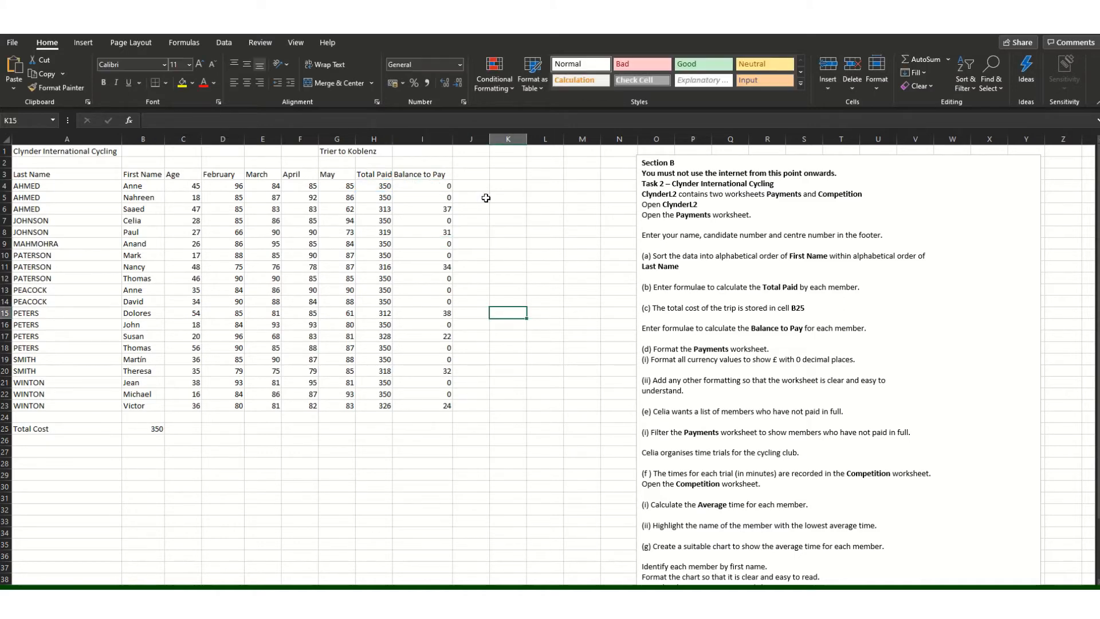
{"action": "left_click", "coordinate": [150, 428]}
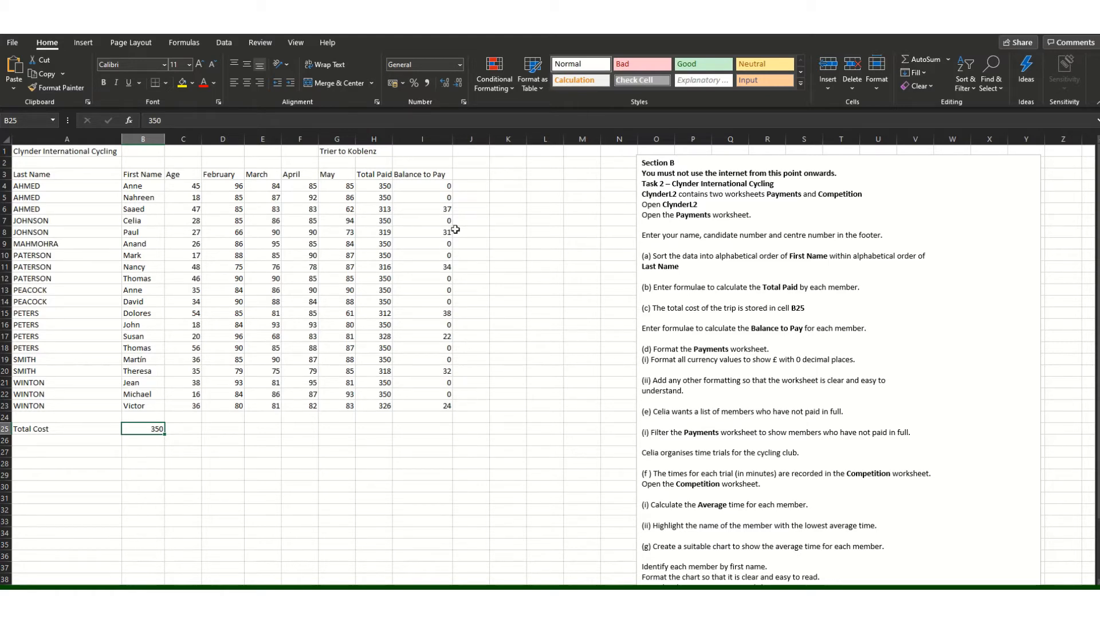
{"action": "left_click", "coordinate": [436, 187]}
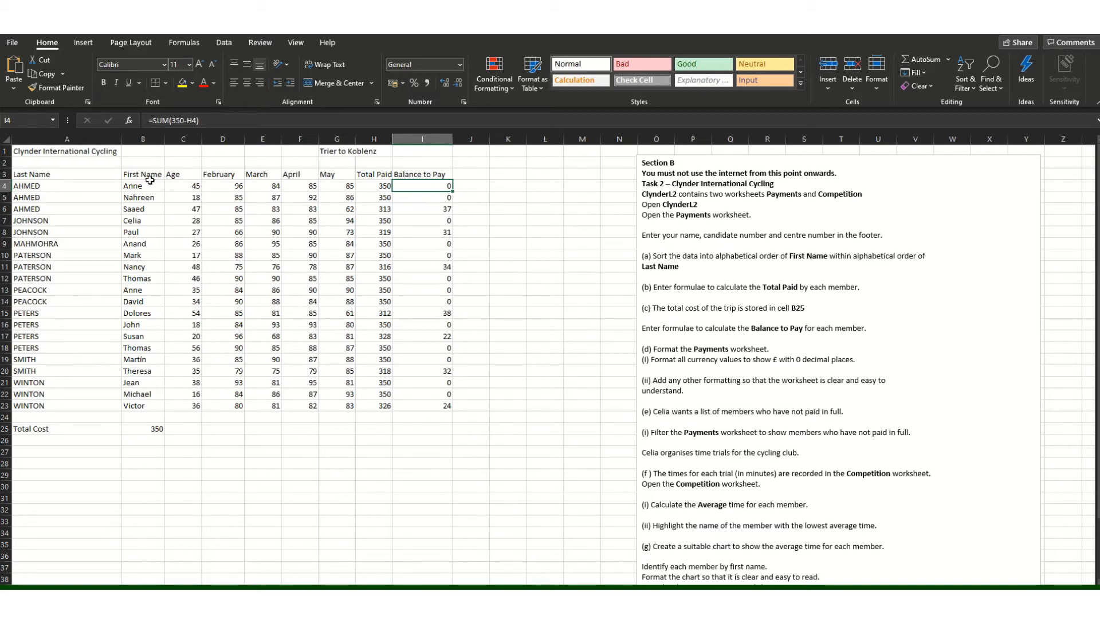
Step: Format the figures in D4:I23 and the Total Cost in B25 as £ currency
{"action": "left_click", "coordinate": [216, 186]}
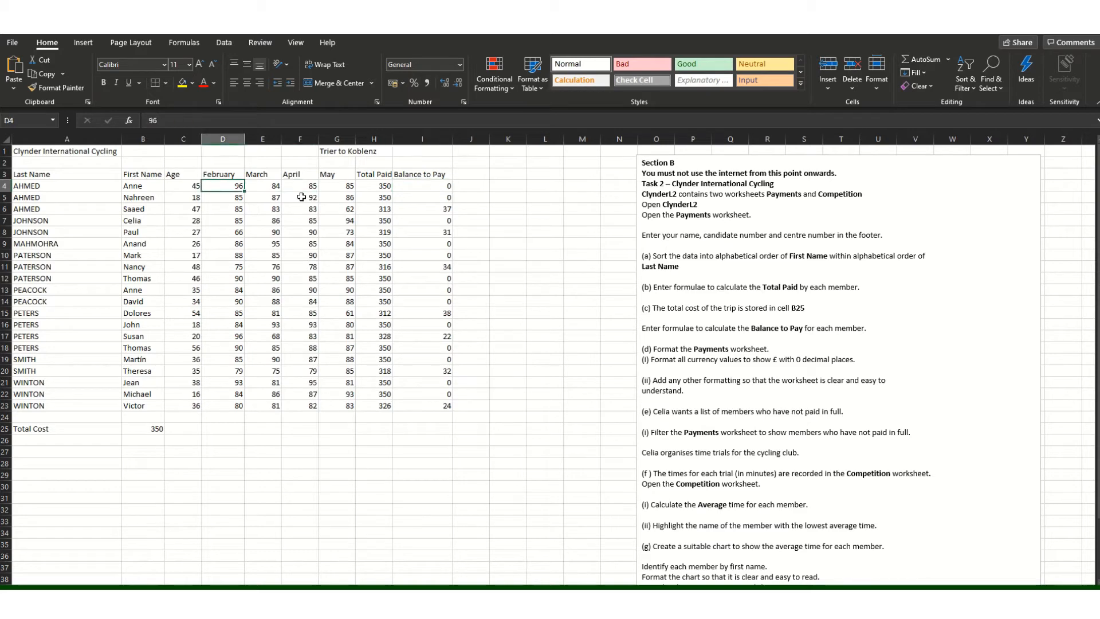
{"action": "left_click_drag", "start_coordinate": [301, 197], "coordinate": [439, 405]}
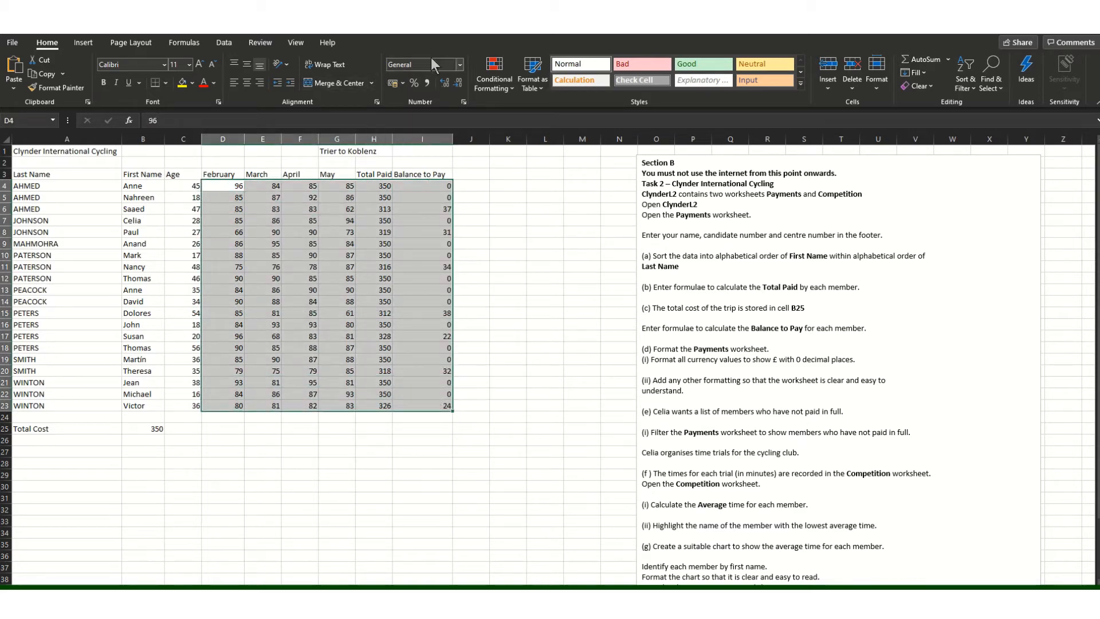
{"action": "left_click", "coordinate": [460, 64]}
{"action": "left_click", "coordinate": [446, 142]}
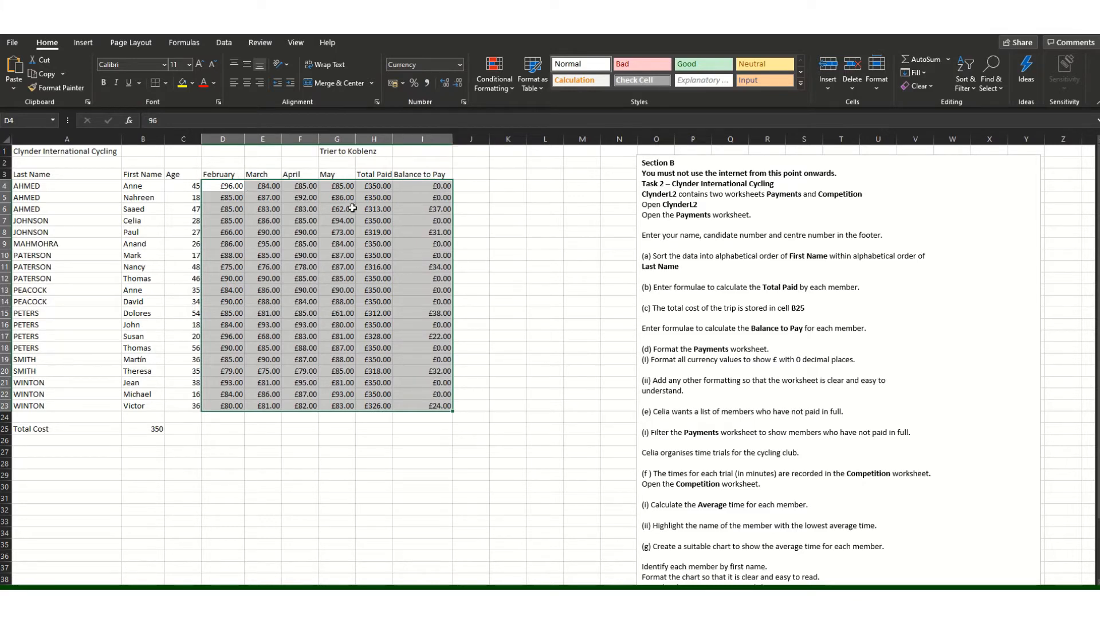
{"action": "left_click", "coordinate": [542, 270]}
{"action": "left_click_drag", "start_coordinate": [237, 187], "coordinate": [449, 420]}
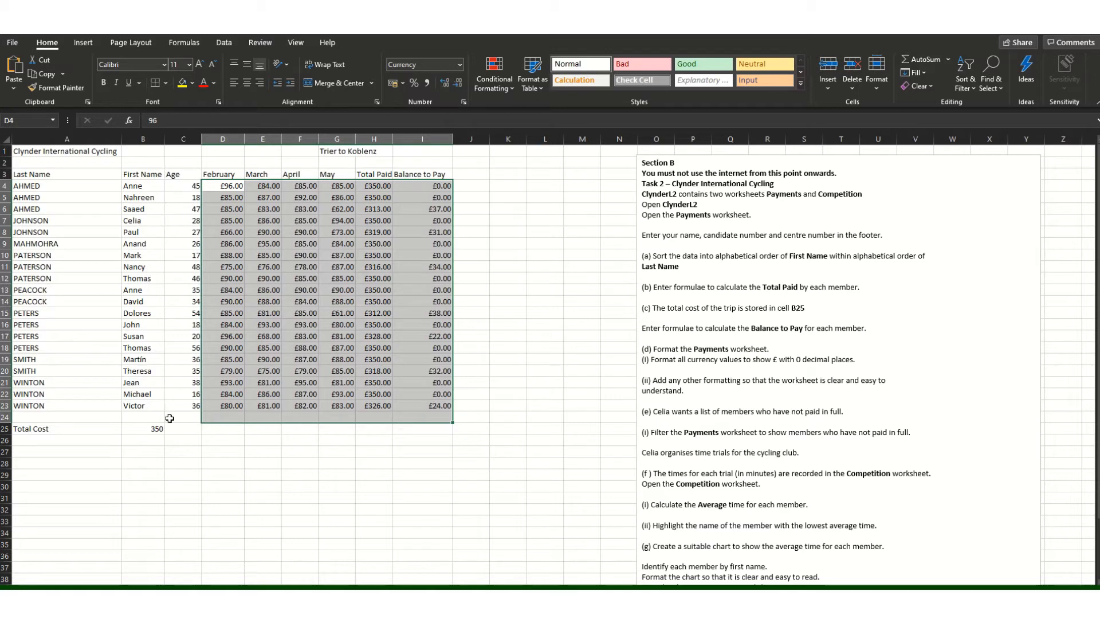
{"action": "left_click", "coordinate": [148, 430]}
{"action": "left_click", "coordinate": [459, 64]}
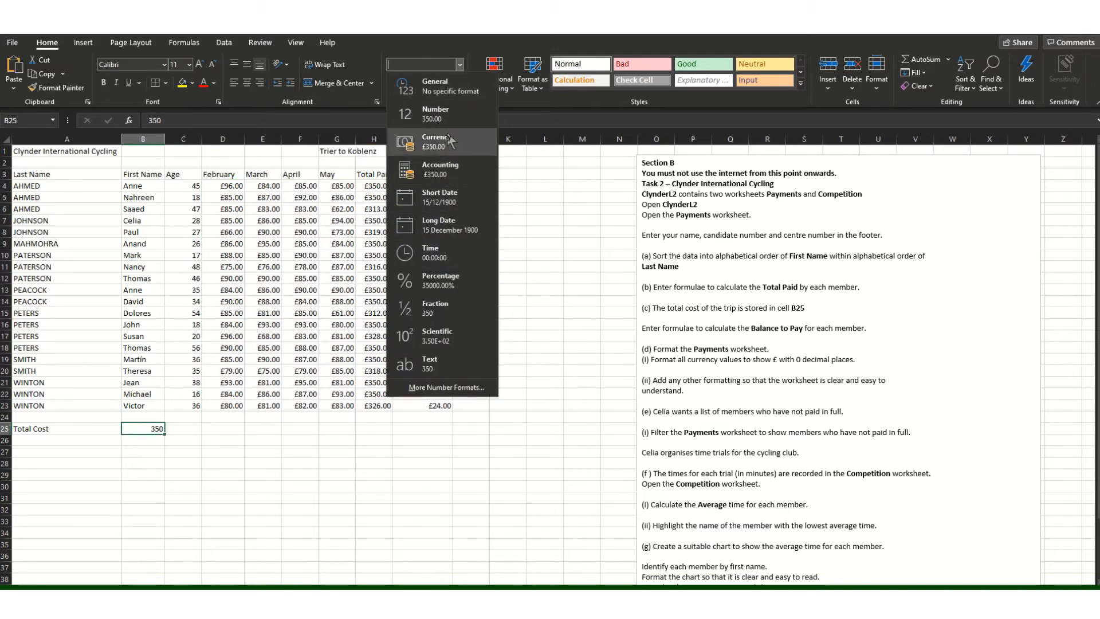
{"action": "left_click", "coordinate": [441, 154]}
{"action": "left_click", "coordinate": [310, 473]}
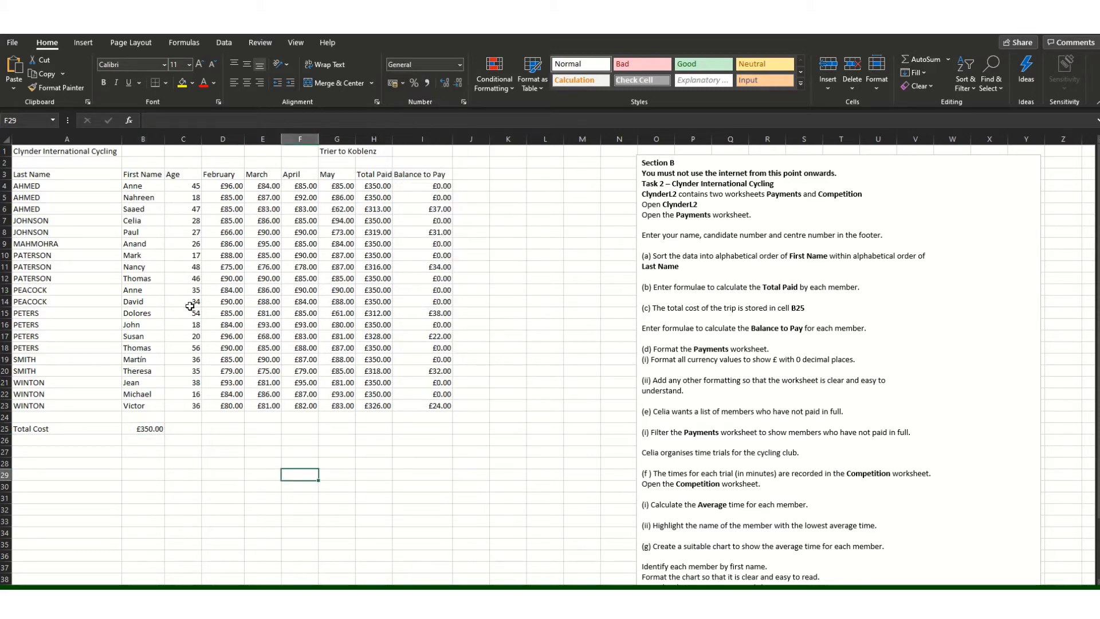
Step: Apply All Borders to the member table A3:I23
{"action": "left_click_drag", "start_coordinate": [26, 174], "coordinate": [424, 406]}
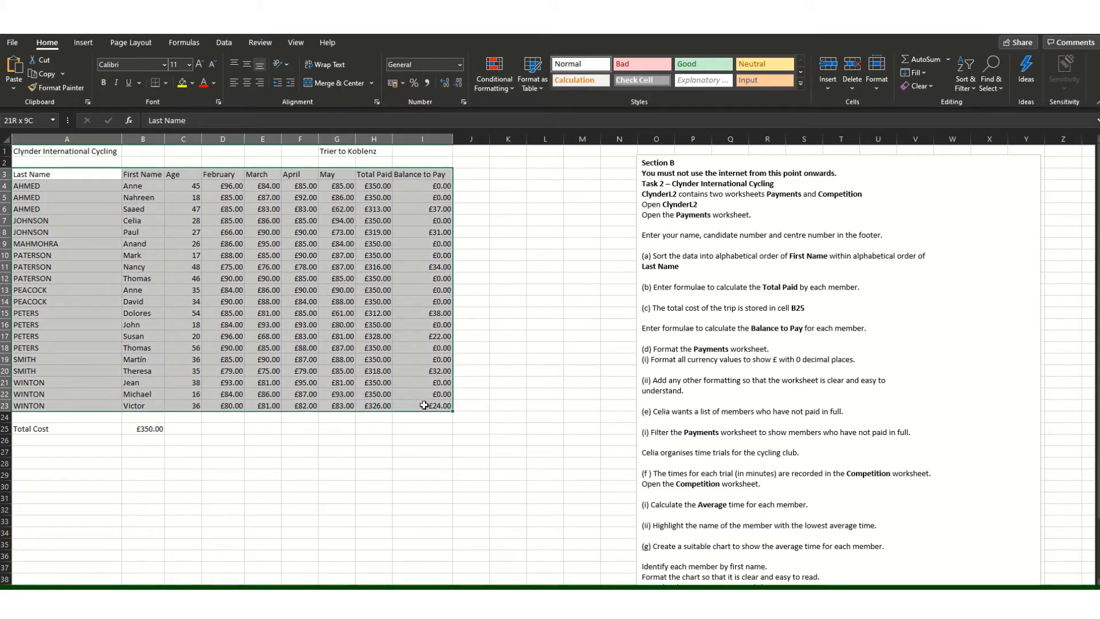
{"action": "left_click", "coordinate": [165, 83]}
{"action": "left_click", "coordinate": [187, 197]}
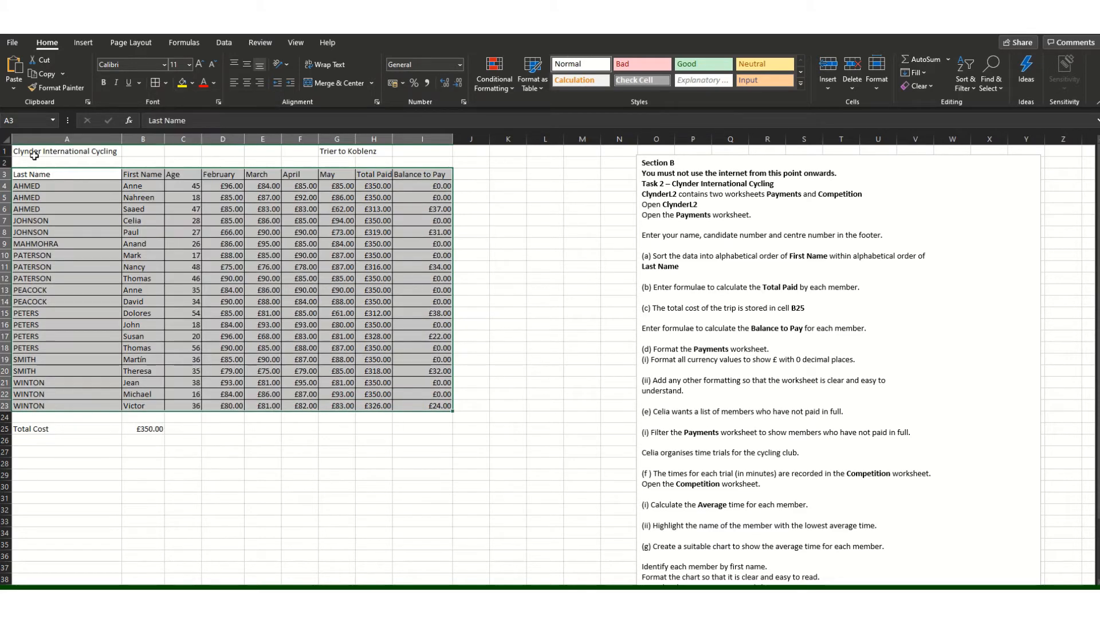
{"action": "left_click_drag", "start_coordinate": [34, 152], "coordinate": [381, 151]}
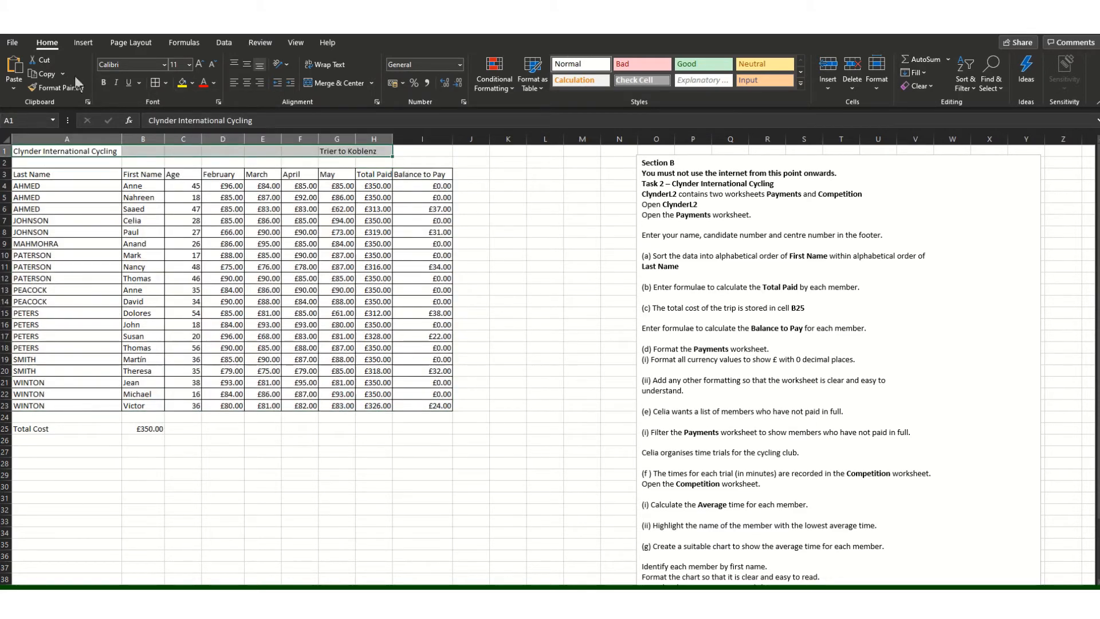
Step: Bold the title, the row-3 headings, the last names and the Total Cost label
{"action": "left_click", "coordinate": [103, 82]}
{"action": "left_click_drag", "start_coordinate": [53, 174], "coordinate": [430, 175]}
{"action": "left_click", "coordinate": [105, 83]}
{"action": "left_click_drag", "start_coordinate": [83, 185], "coordinate": [83, 405]}
{"action": "left_click", "coordinate": [108, 82]}
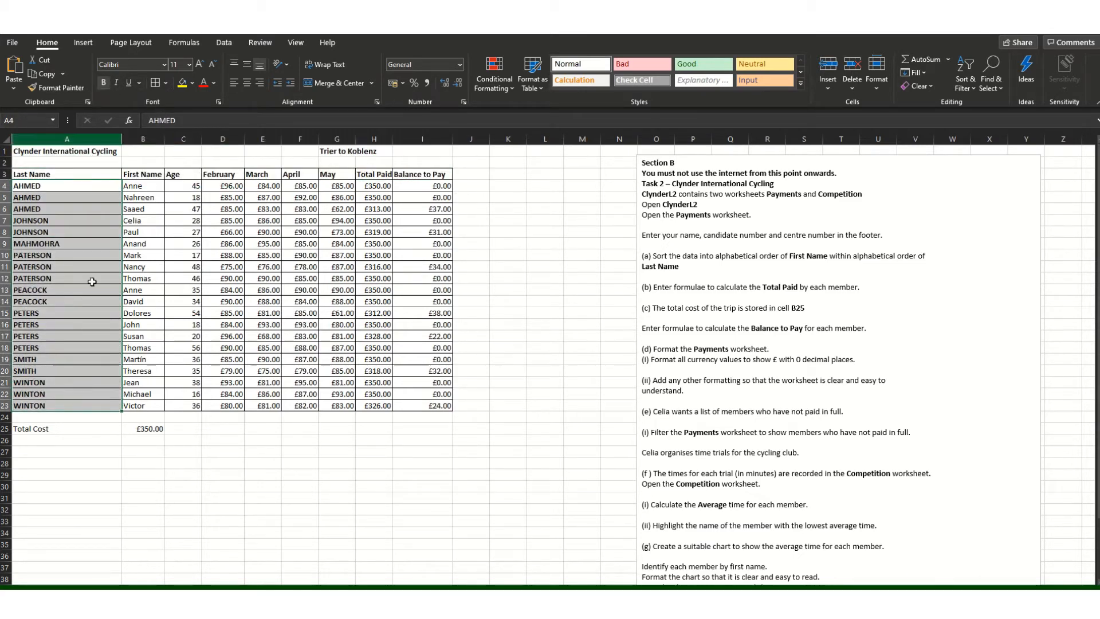
{"action": "left_click", "coordinate": [45, 428]}
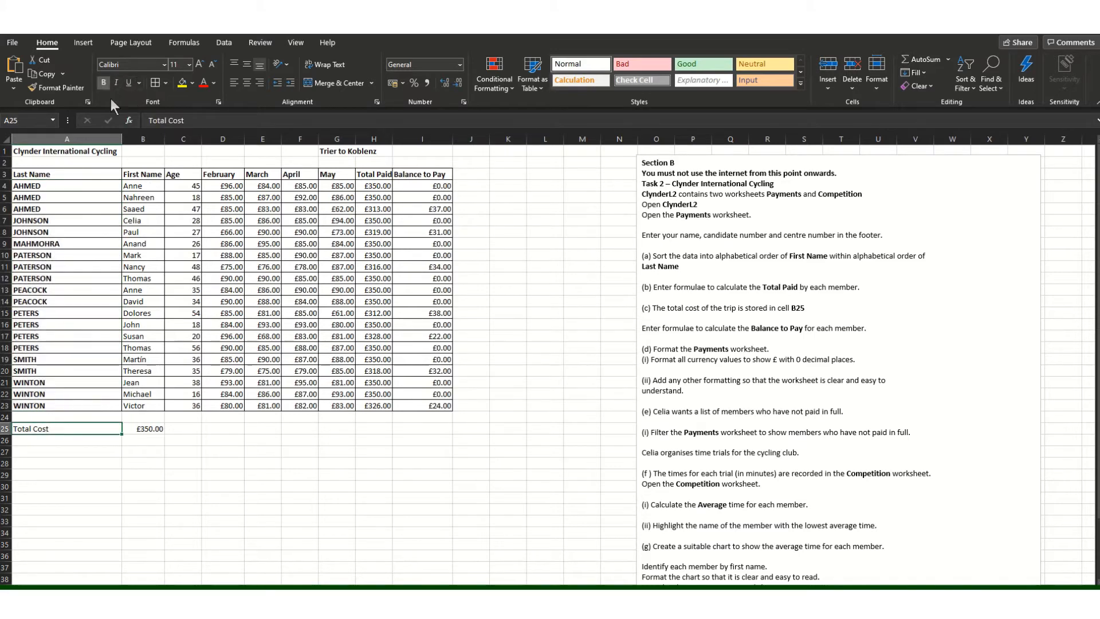
{"action": "left_click", "coordinate": [103, 83]}
{"action": "left_click", "coordinate": [137, 429]}
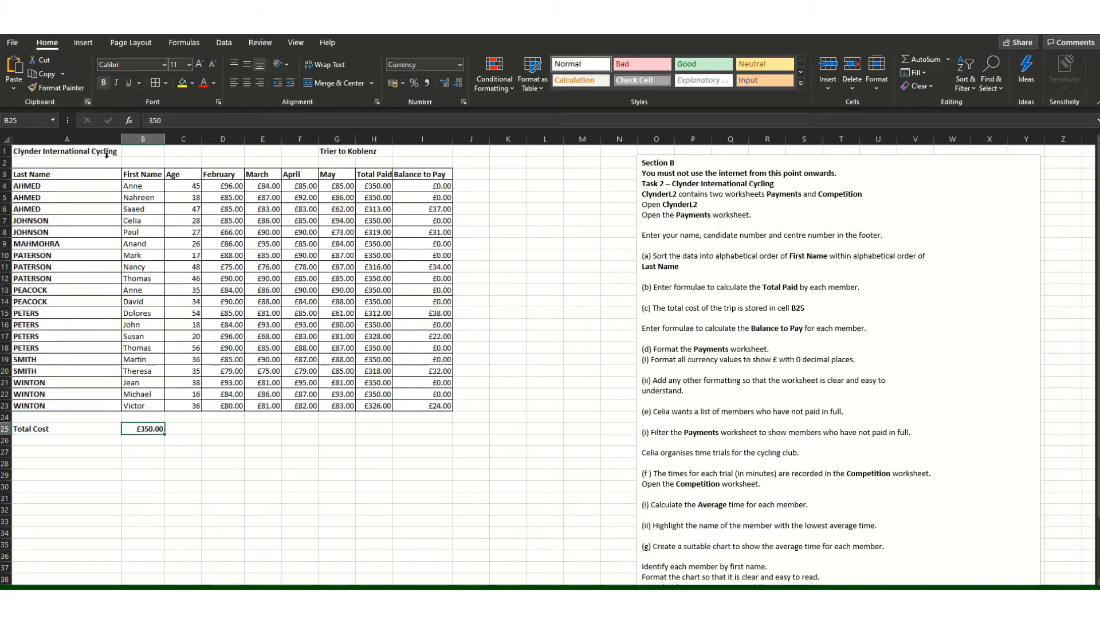
{"action": "left_click_drag", "start_coordinate": [29, 428], "coordinate": [138, 429]}
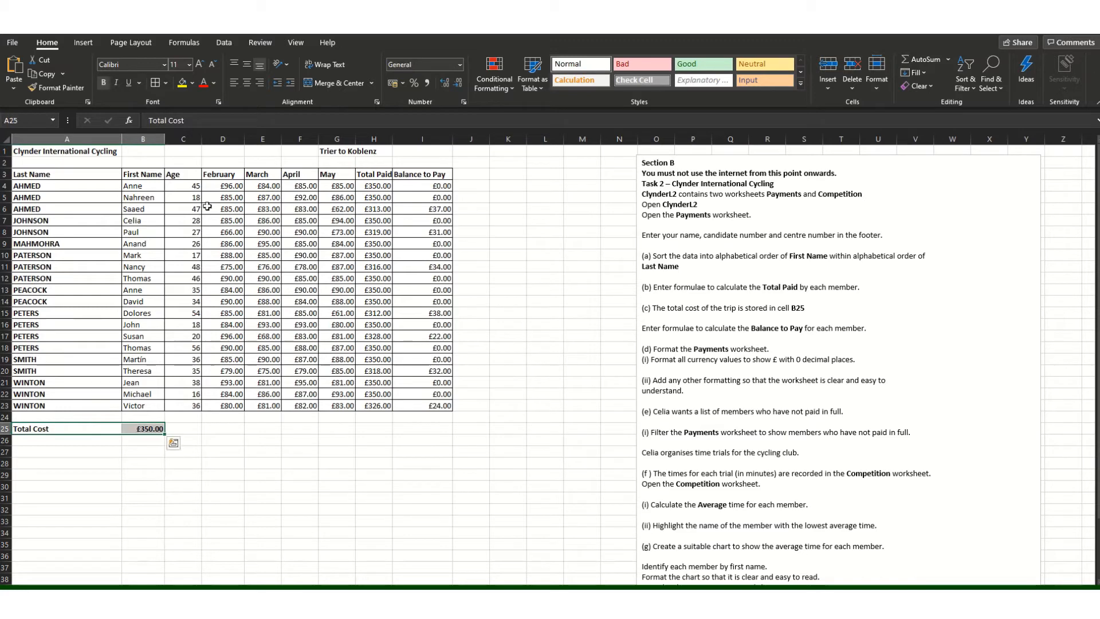
Step: Remove bold from the last names in A4:A23
{"action": "left_click", "coordinate": [48, 186]}
{"action": "left_click_drag", "start_coordinate": [49, 186], "coordinate": [49, 405]}
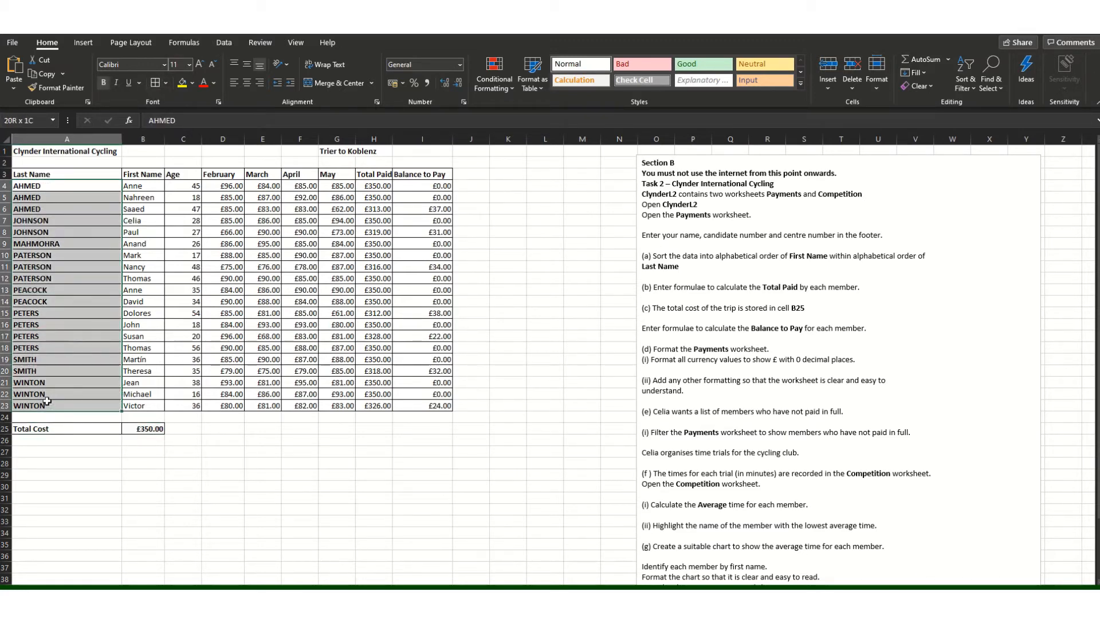
{"action": "left_click", "coordinate": [104, 83]}
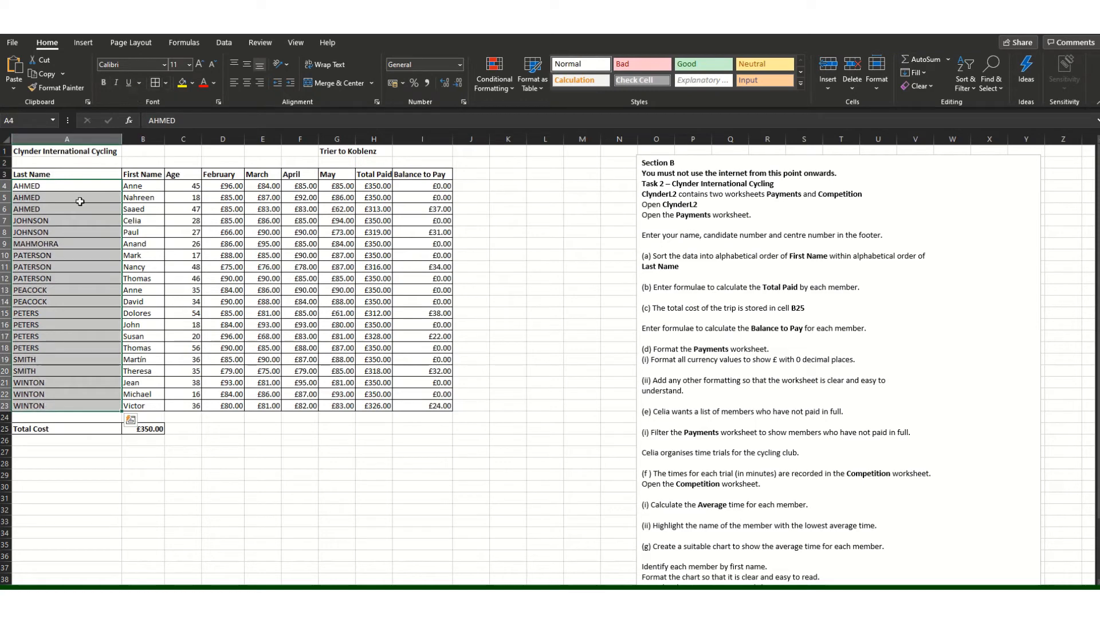
{"action": "left_click", "coordinate": [266, 466]}
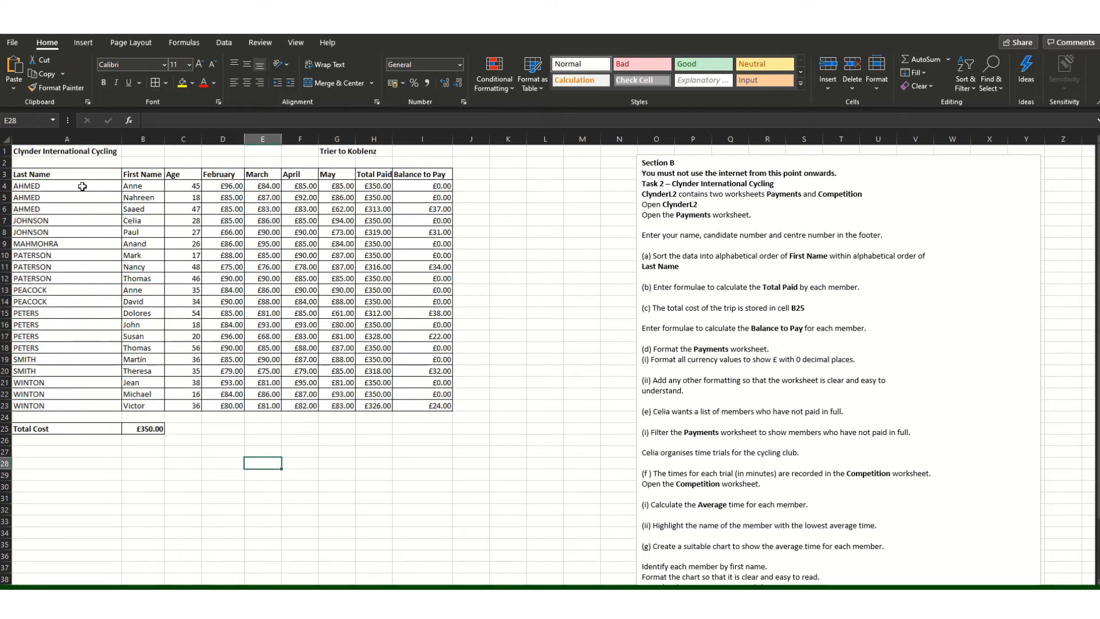
{"action": "left_click_drag", "start_coordinate": [178, 173], "coordinate": [452, 408]}
Step: Right-align columns C to I and left-align the £350.00 Total Cost in B25
{"action": "left_click", "coordinate": [259, 83]}
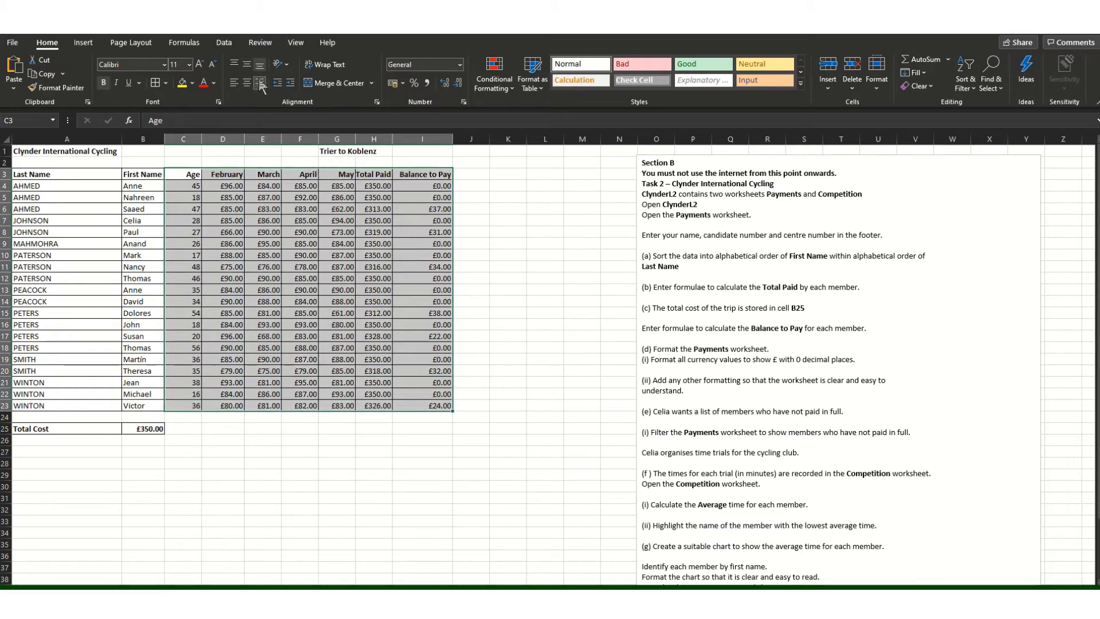
{"action": "left_click_drag", "start_coordinate": [161, 174], "coordinate": [57, 232]}
{"action": "left_click_drag", "start_coordinate": [43, 298], "coordinate": [63, 406]}
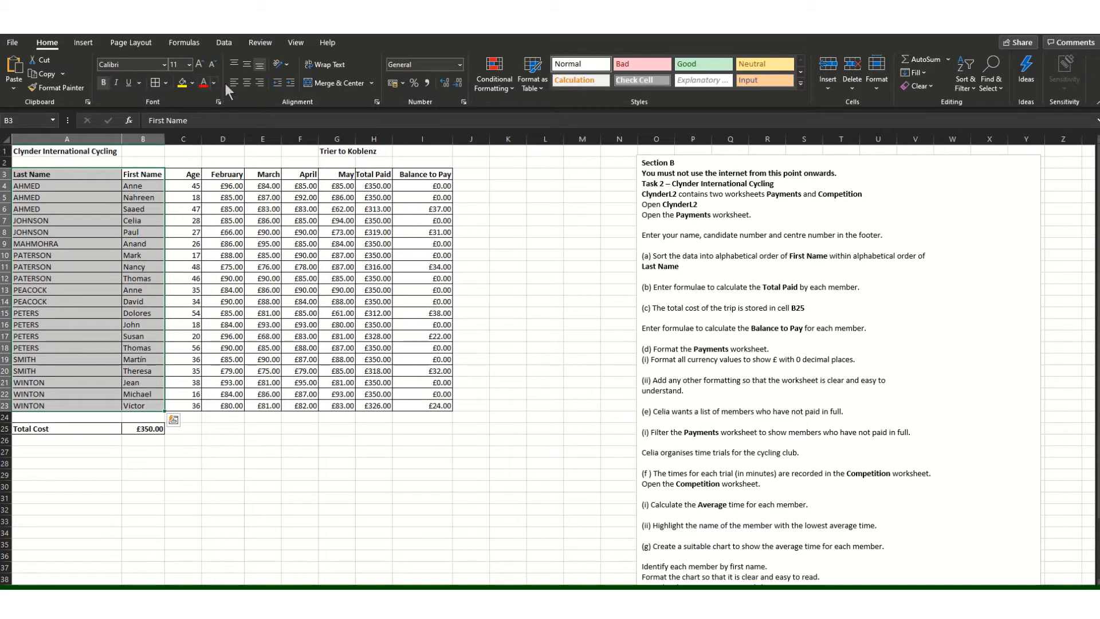
{"action": "left_click", "coordinate": [139, 429]}
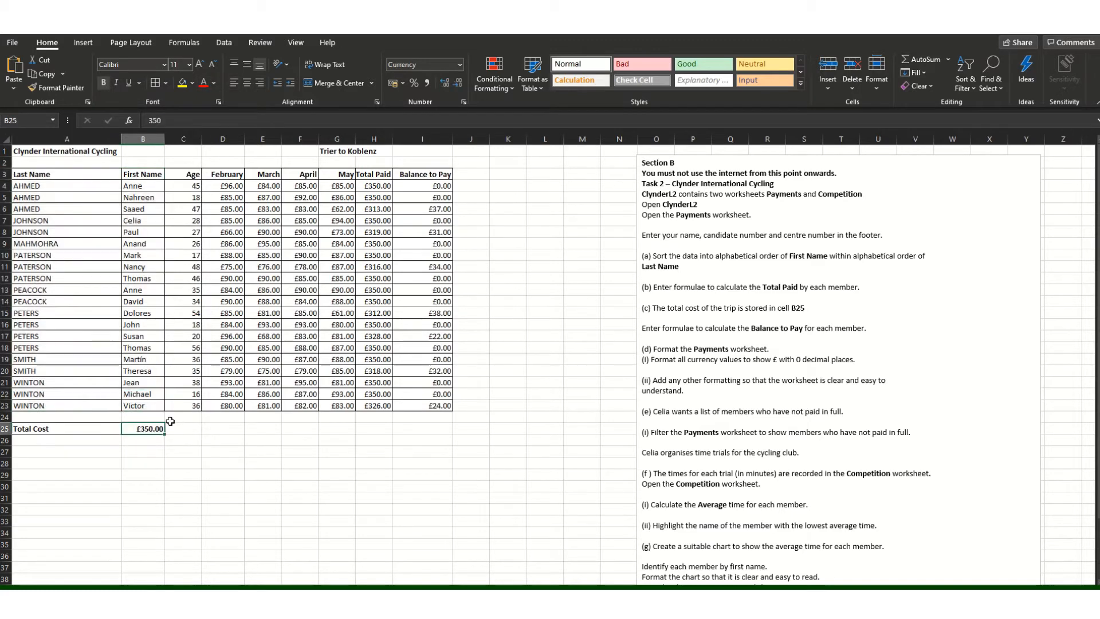
{"action": "left_click", "coordinate": [233, 83]}
{"action": "scroll", "coordinate": [712, 414], "scroll_direction": "down", "scroll_amount": 1}
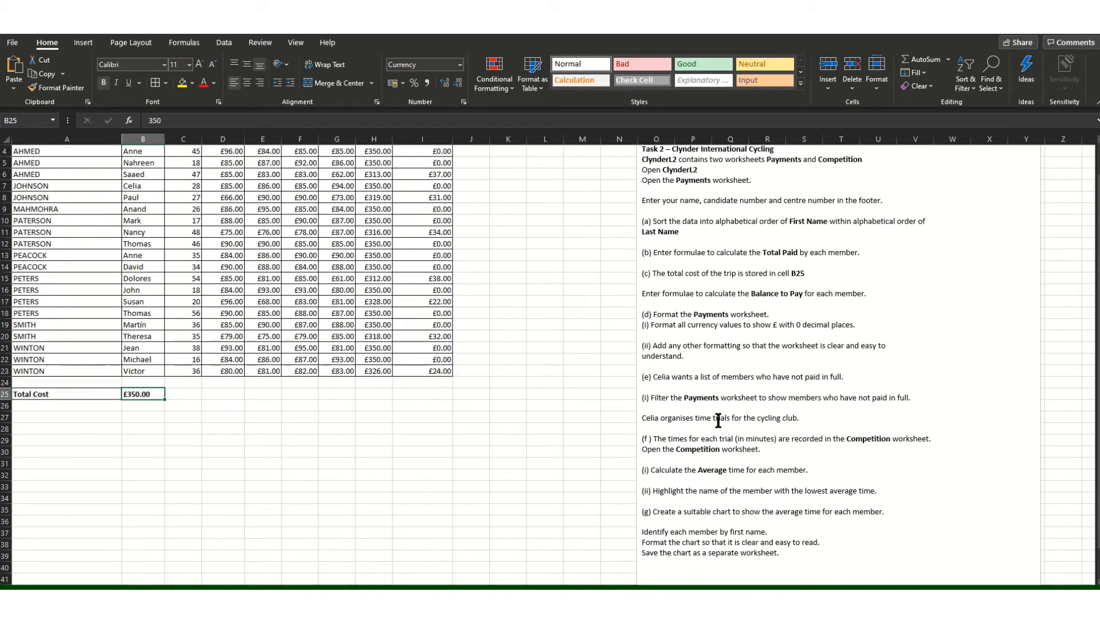
{"action": "scroll", "coordinate": [813, 399], "scroll_direction": "up", "scroll_amount": 1}
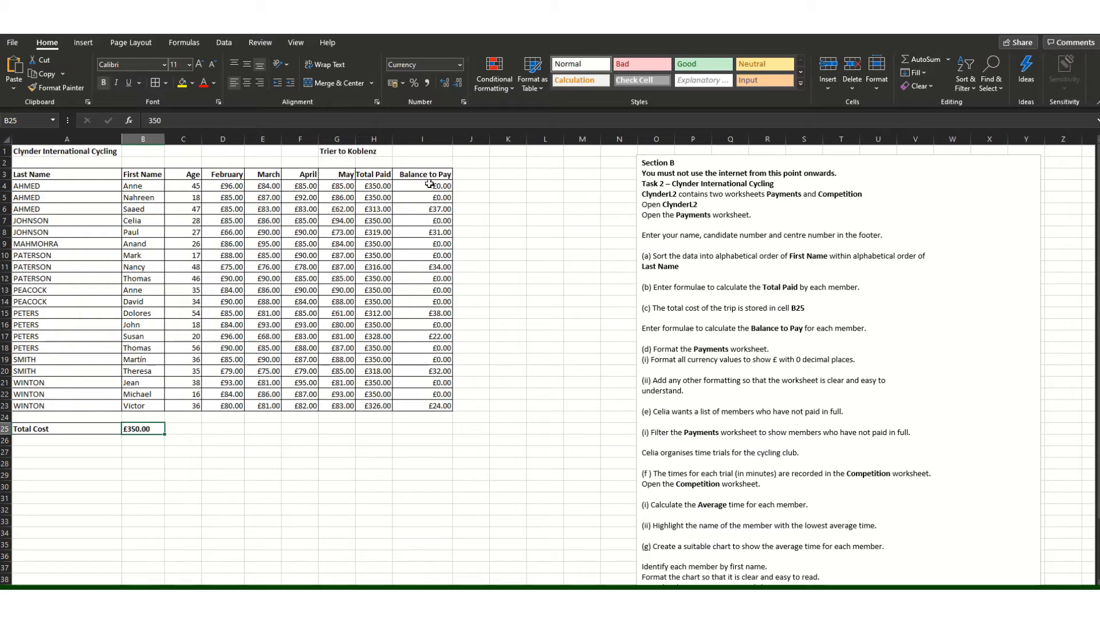
Step: Select the Balance to Pay column with its heading and turn on filtering
{"action": "left_click_drag", "start_coordinate": [430, 185], "coordinate": [433, 395]}
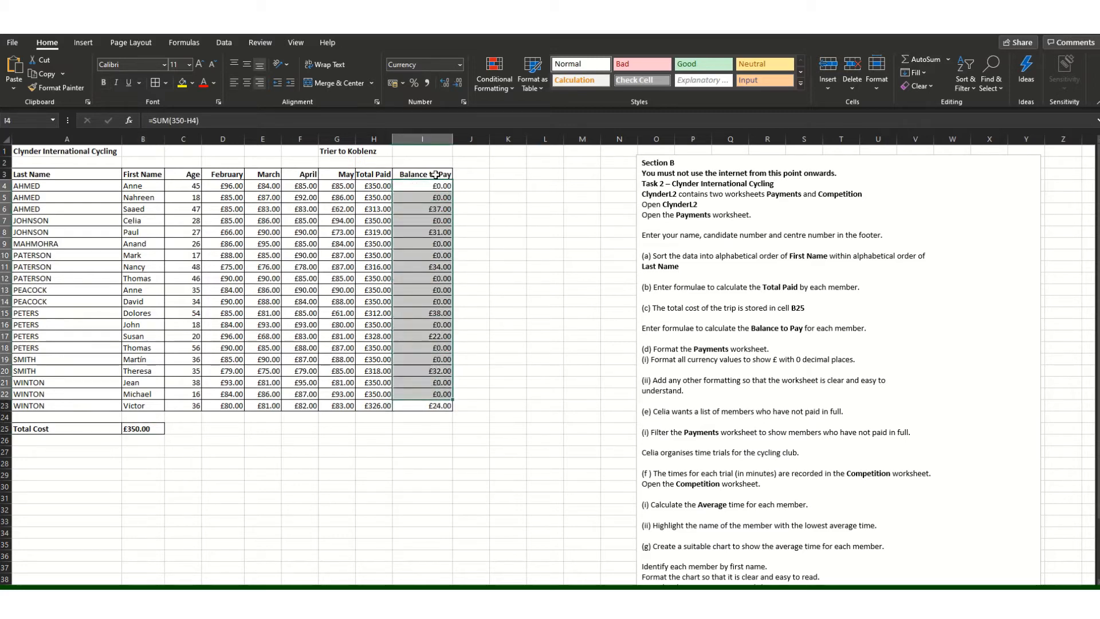
{"action": "left_click_drag", "start_coordinate": [436, 175], "coordinate": [439, 408]}
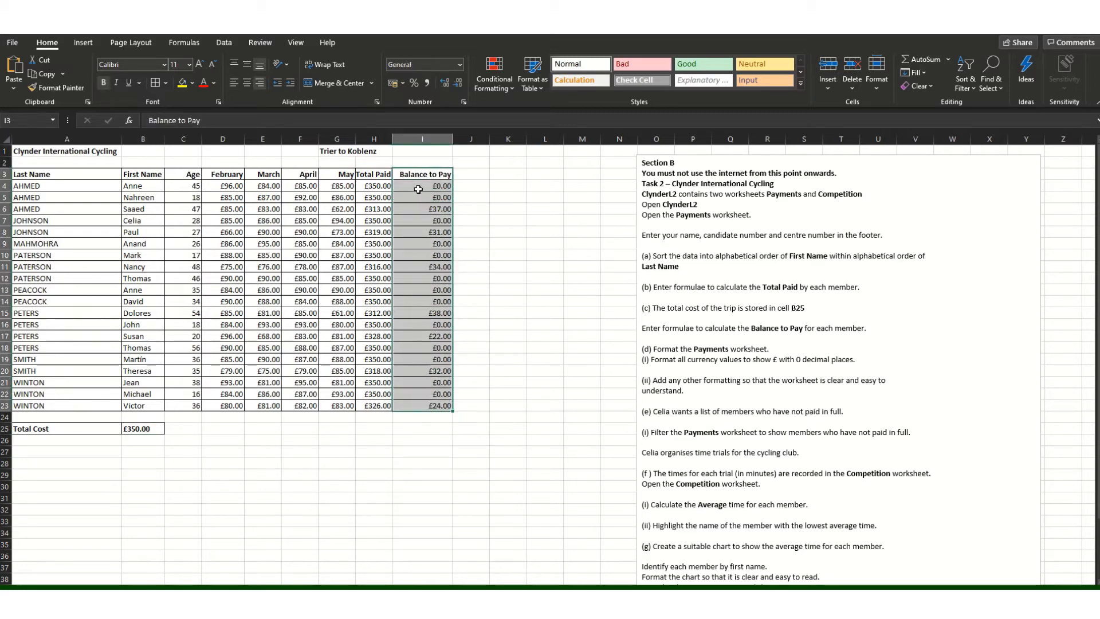
{"action": "left_click", "coordinate": [971, 85]}
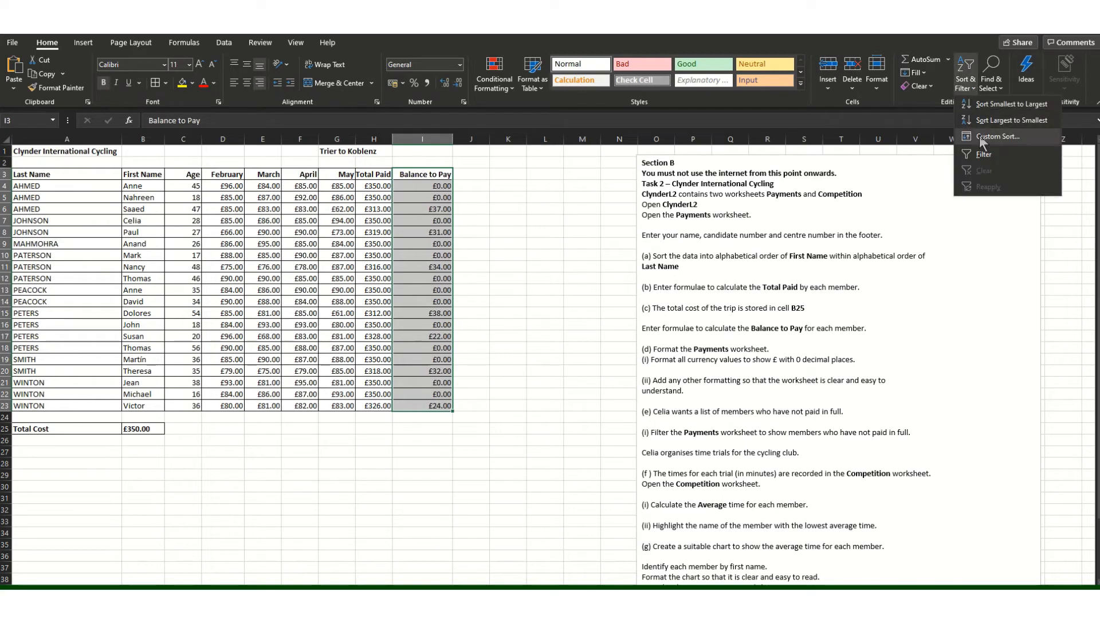
{"action": "left_click", "coordinate": [983, 154]}
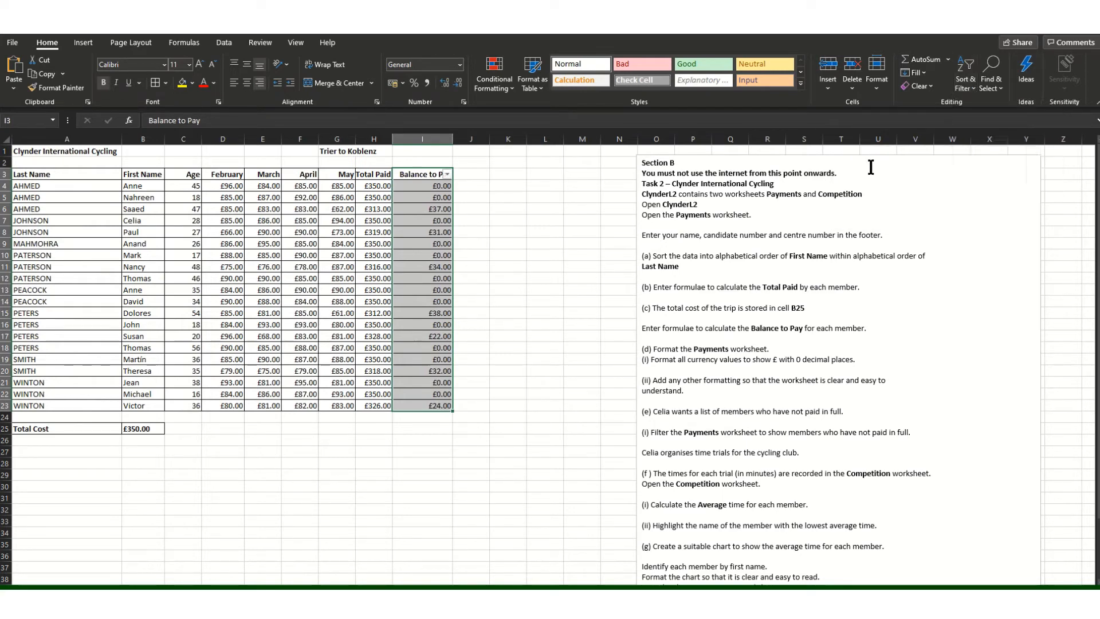
Step: Filter Balance to Pay to exclude £0.00, listing only members who still owe
{"action": "left_click", "coordinate": [447, 174]}
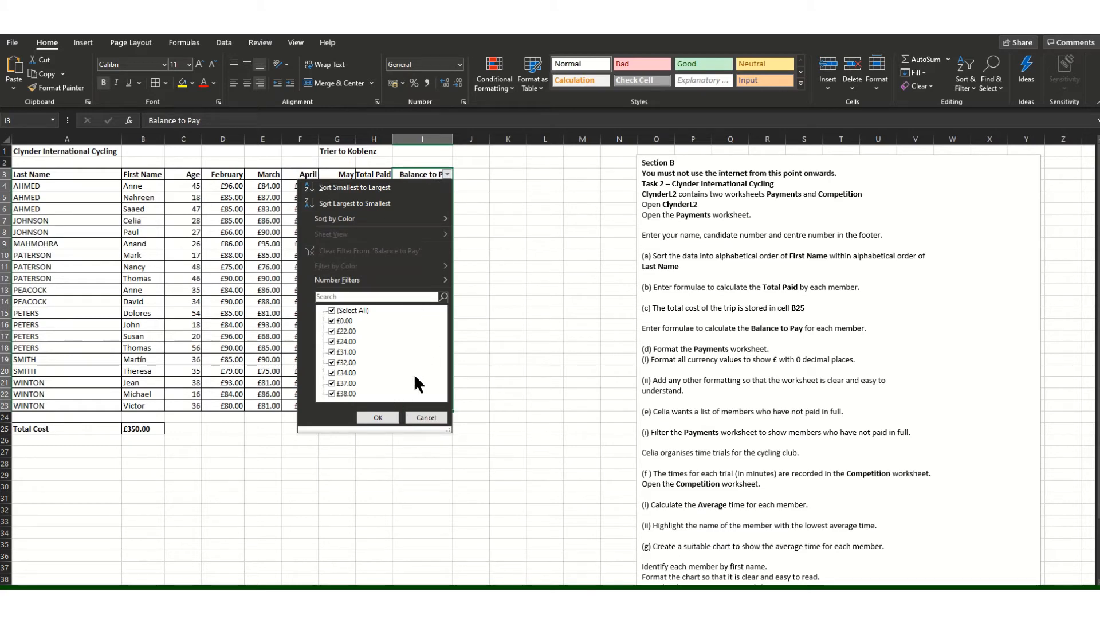
{"action": "left_click", "coordinate": [332, 322]}
{"action": "left_click", "coordinate": [379, 417]}
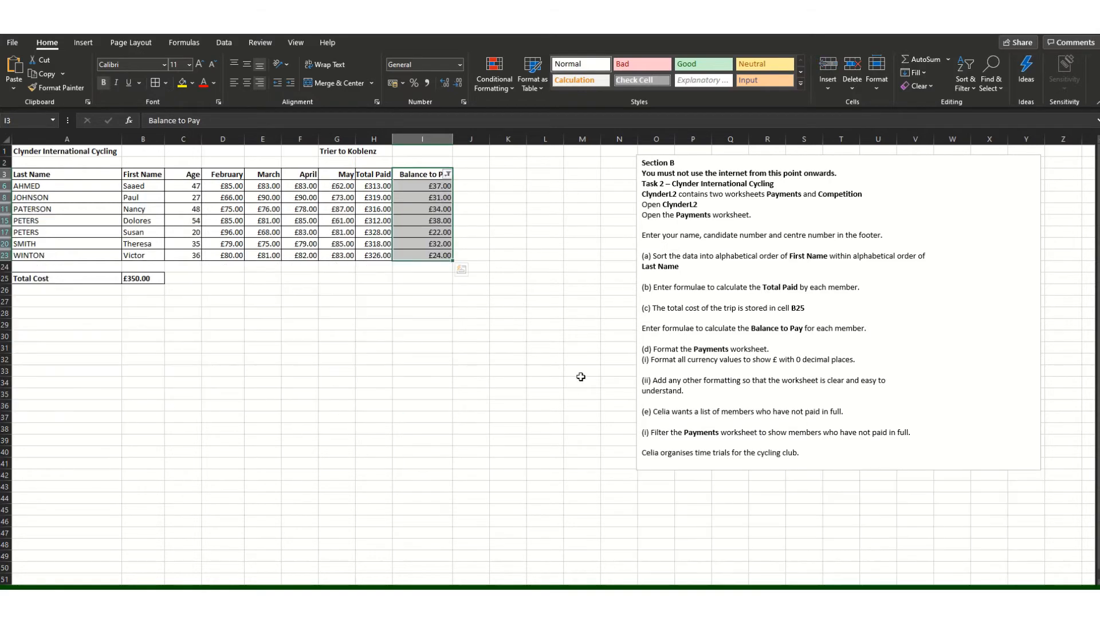
{"action": "left_click", "coordinate": [448, 174]}
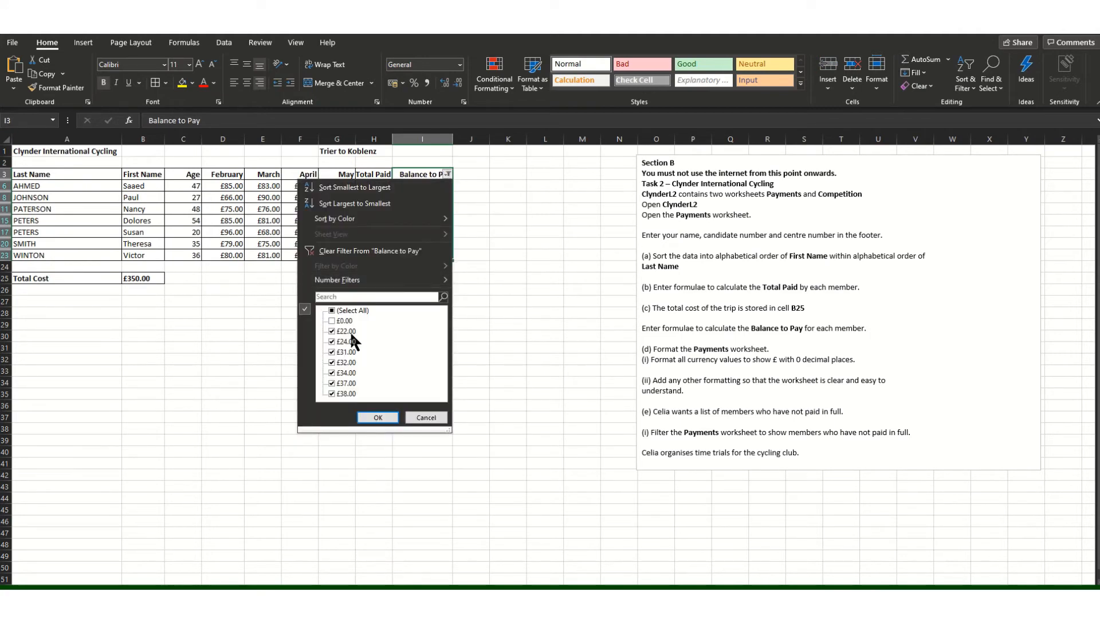
{"action": "left_click", "coordinate": [331, 320]}
{"action": "left_click", "coordinate": [379, 418]}
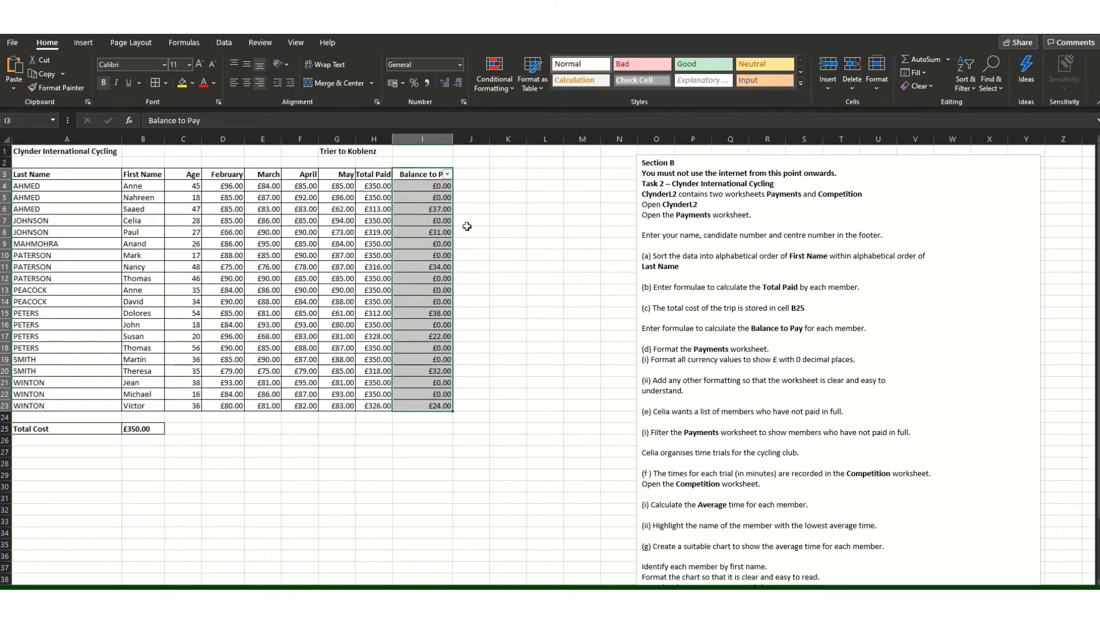
{"action": "left_click", "coordinate": [447, 174]}
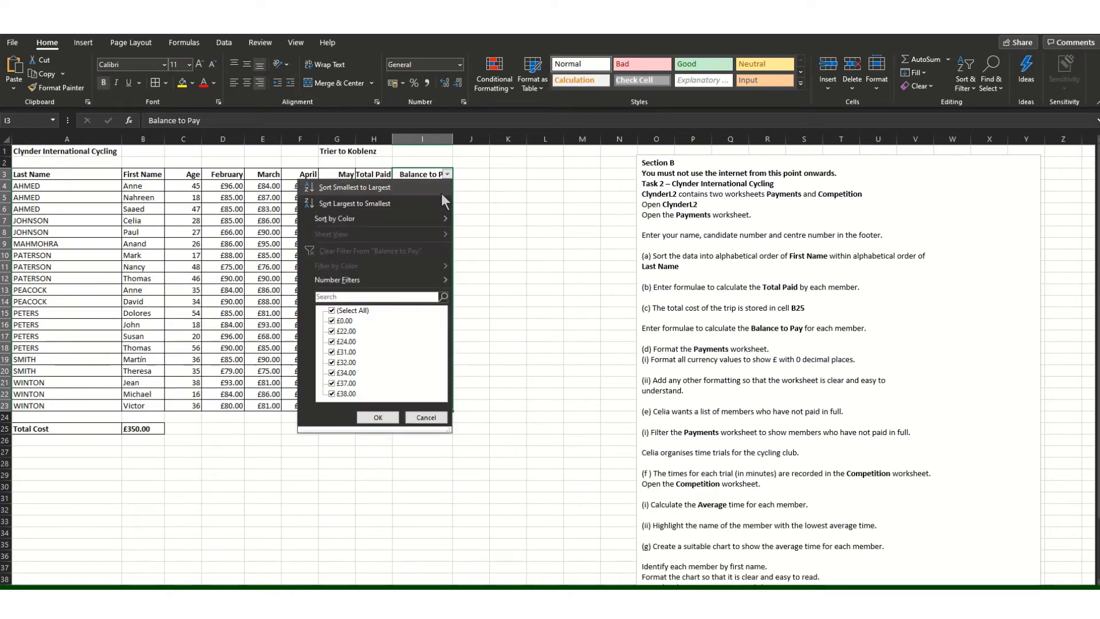
{"action": "left_click", "coordinate": [331, 321]}
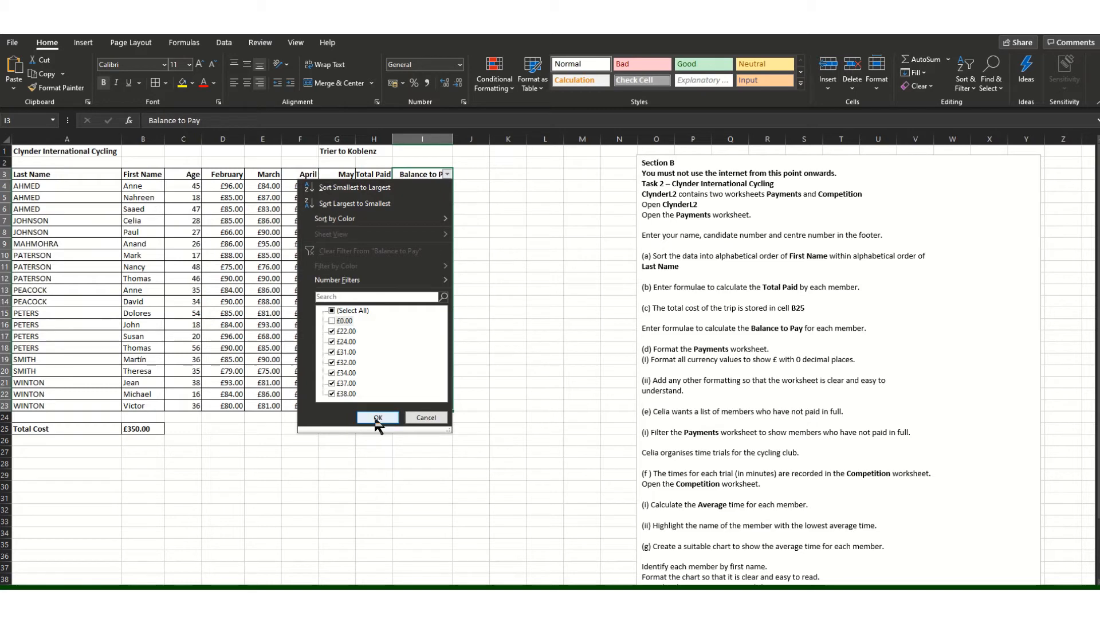
{"action": "left_click", "coordinate": [378, 418]}
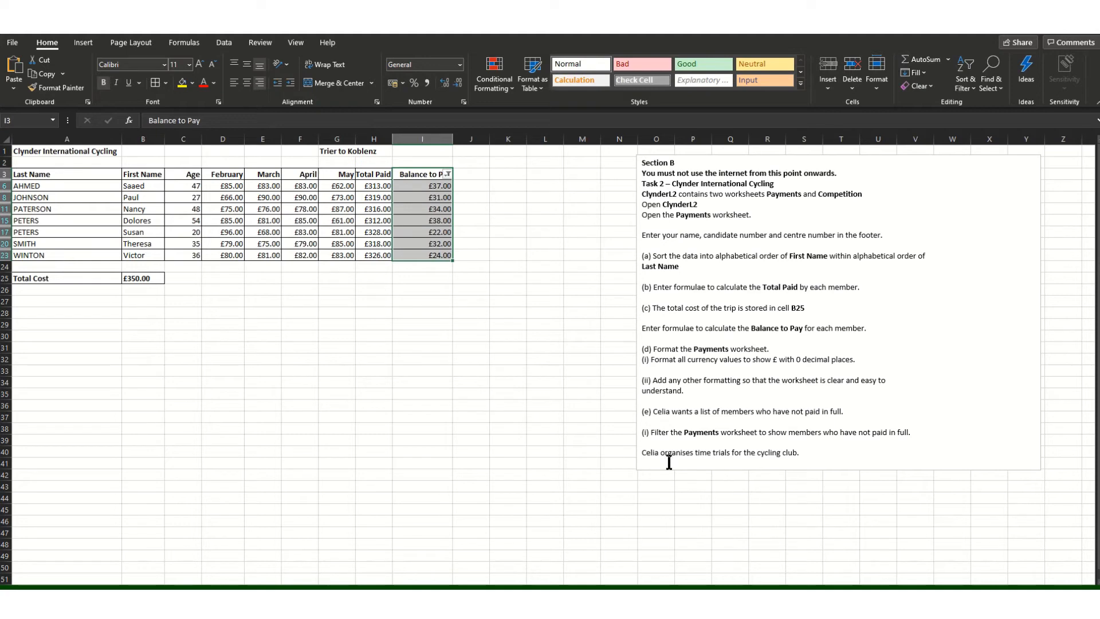
Step: Enlarge the instructions text box to reveal its hidden last line, then go to the Competition sheet
{"action": "left_click", "coordinate": [789, 350]}
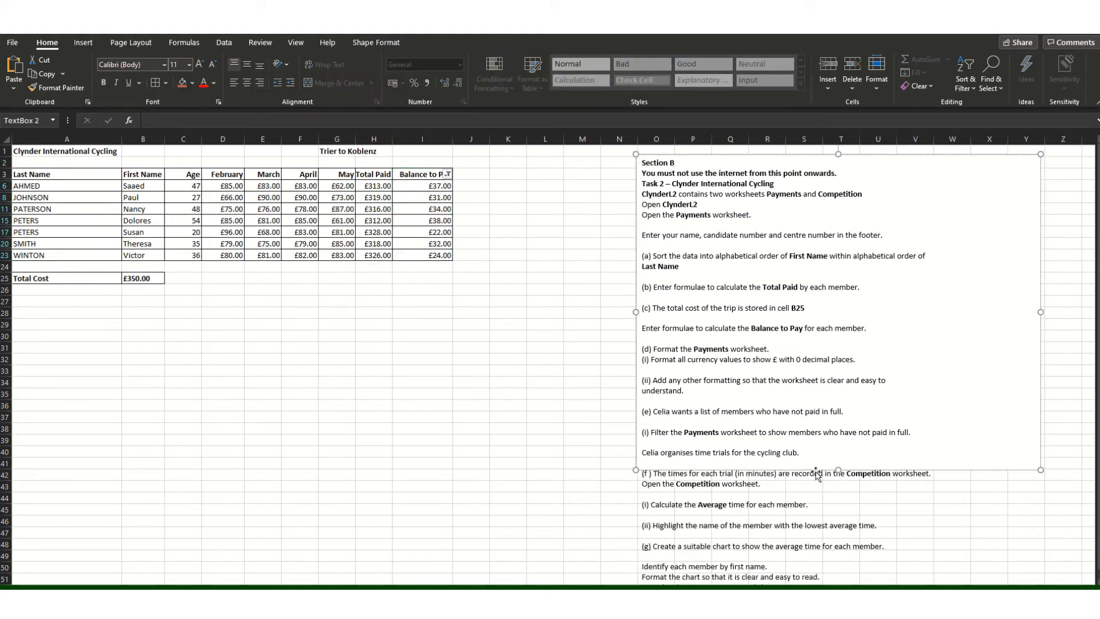
{"action": "left_click_drag", "start_coordinate": [838, 470], "coordinate": [838, 574]}
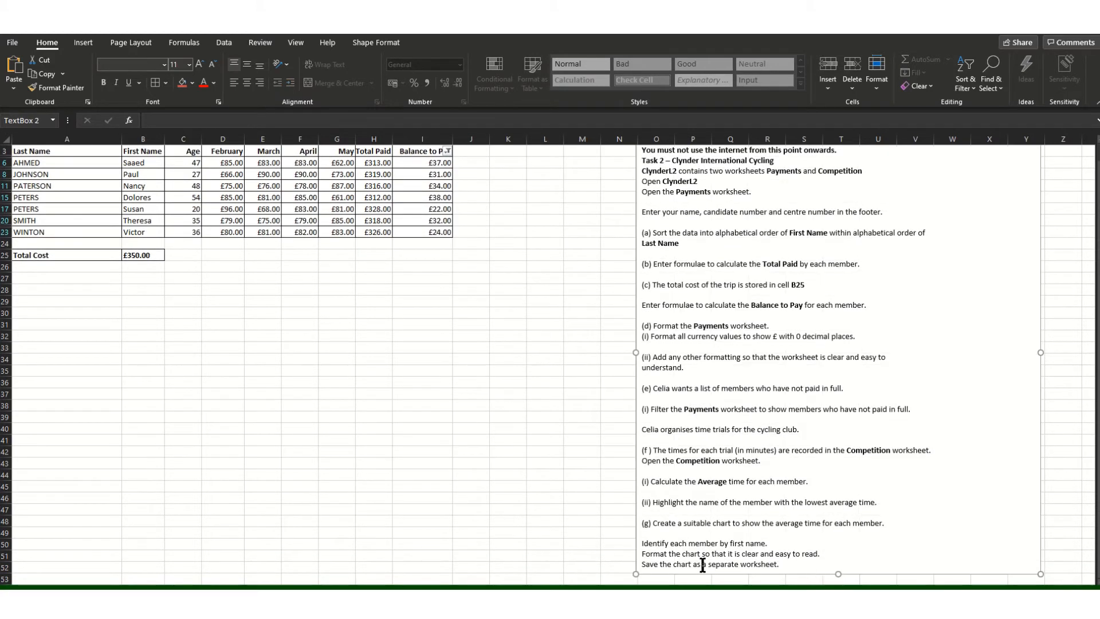
{"action": "left_click_drag", "start_coordinate": [643, 564], "coordinate": [784, 567]}
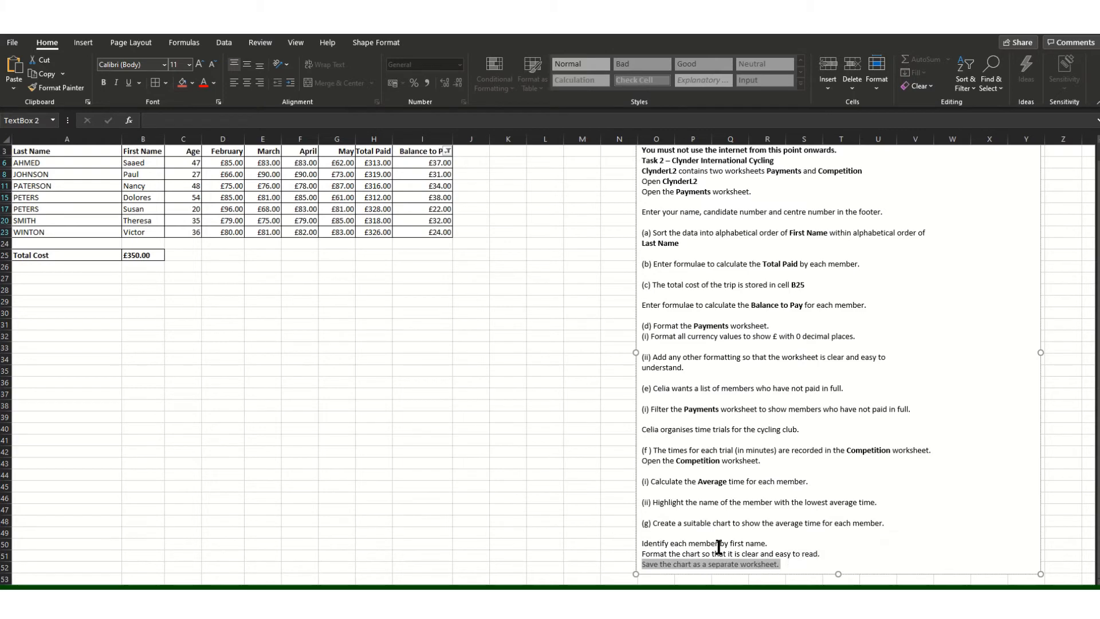
{"action": "left_click", "coordinate": [198, 591]}
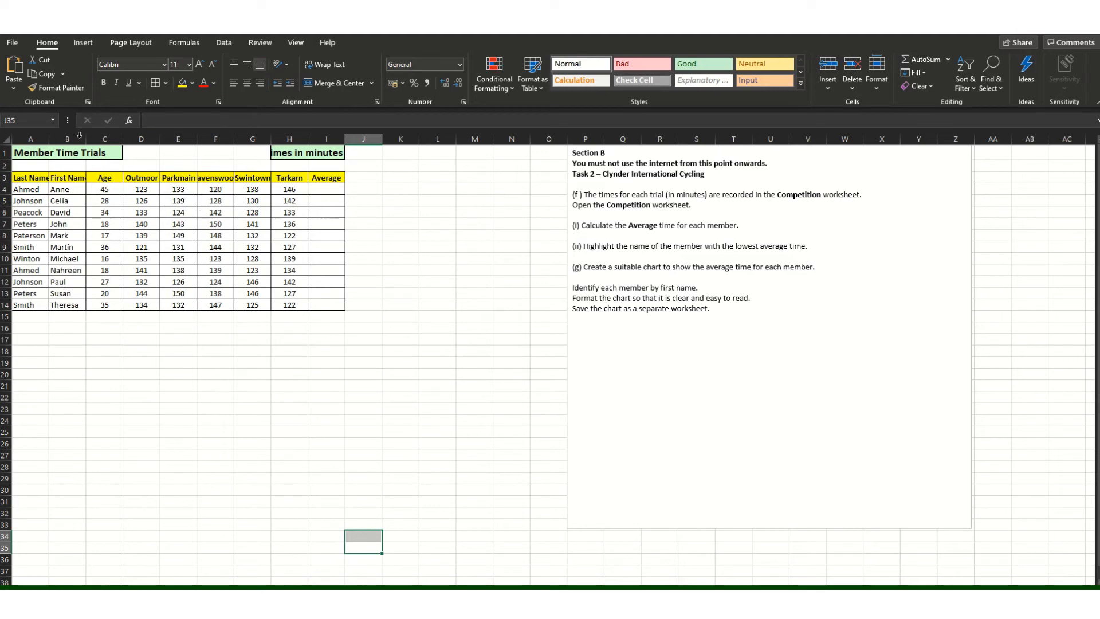
Step: Autofit columns A, B, C, D, G and I, widen column I for 'Times in minutes', and narrow column H
{"action": "double_click", "coordinate": [50, 140]}
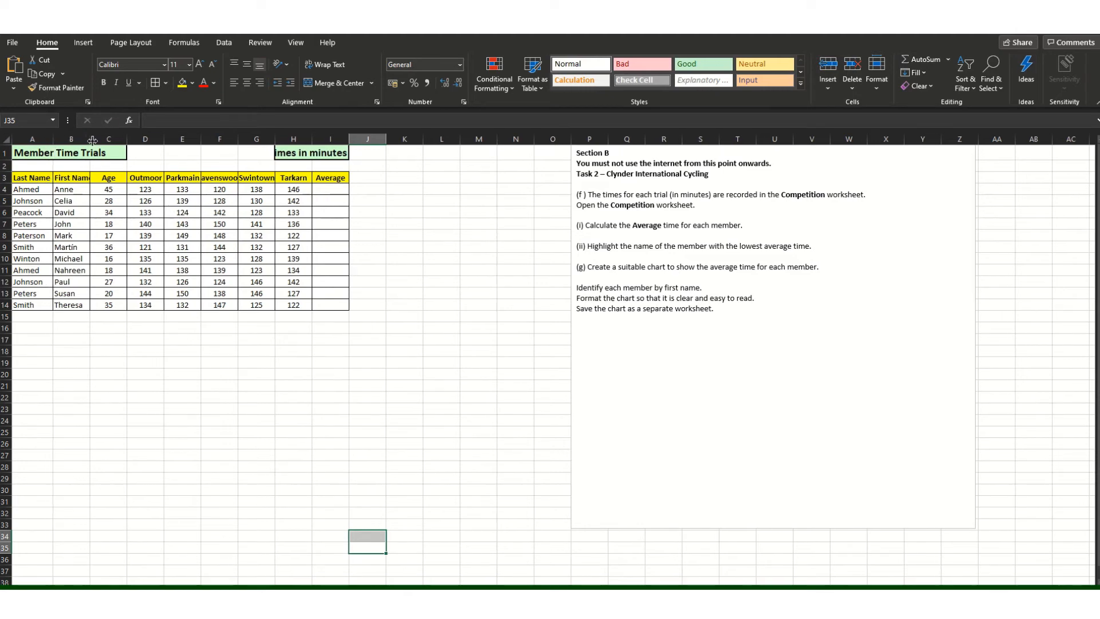
{"action": "double_click", "coordinate": [90, 138]}
{"action": "double_click", "coordinate": [132, 139]}
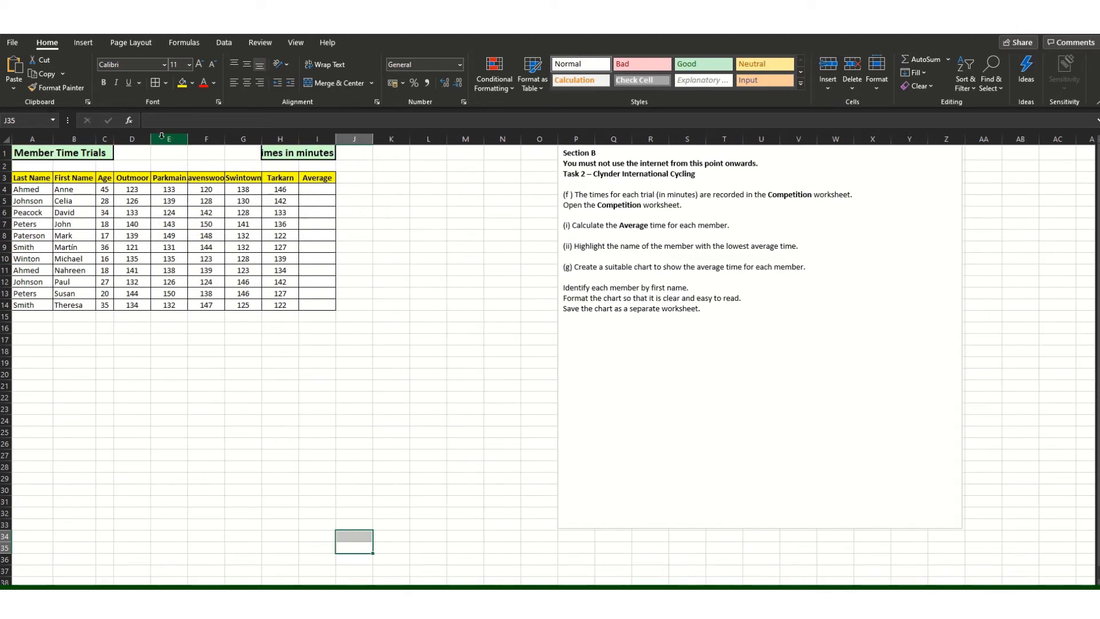
{"action": "double_click", "coordinate": [148, 138]}
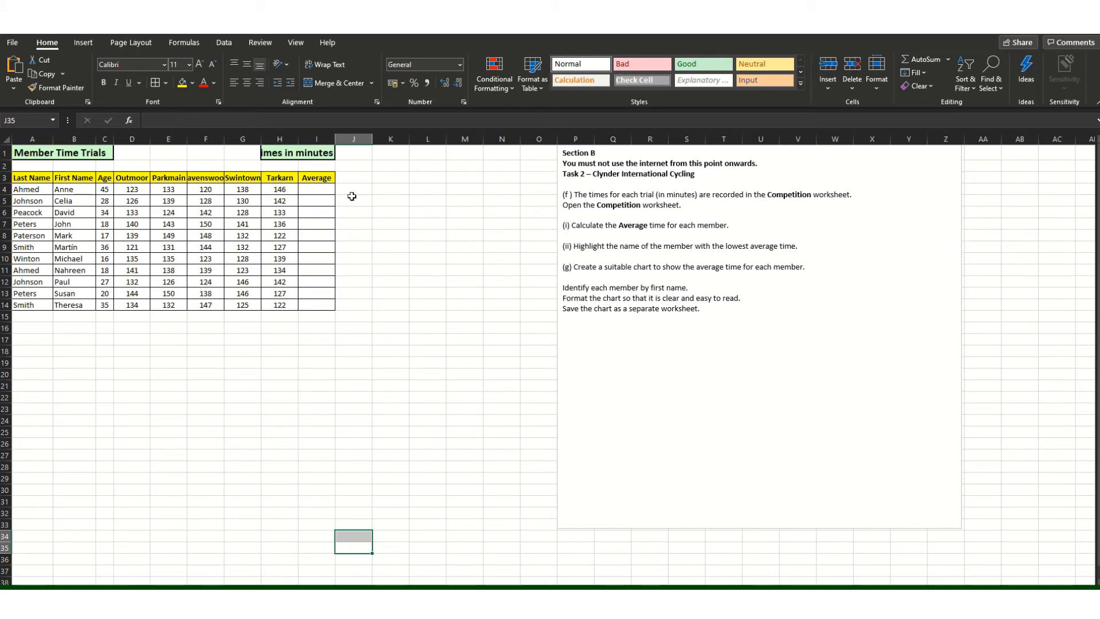
{"action": "double_click", "coordinate": [260, 140]}
{"action": "double_click", "coordinate": [337, 140]}
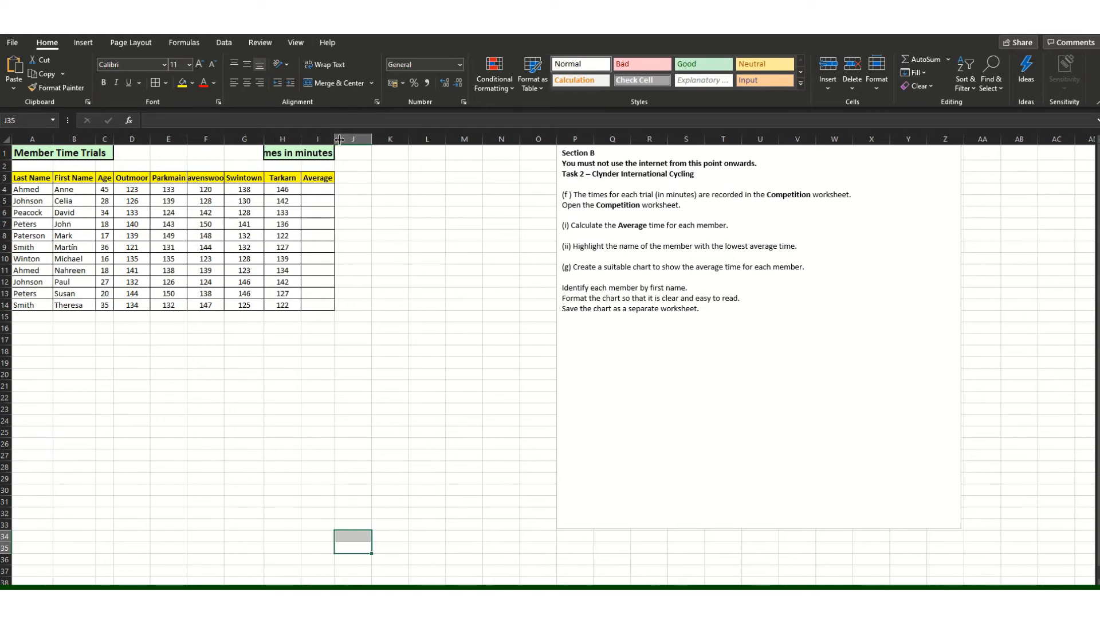
{"action": "left_click", "coordinate": [323, 153]}
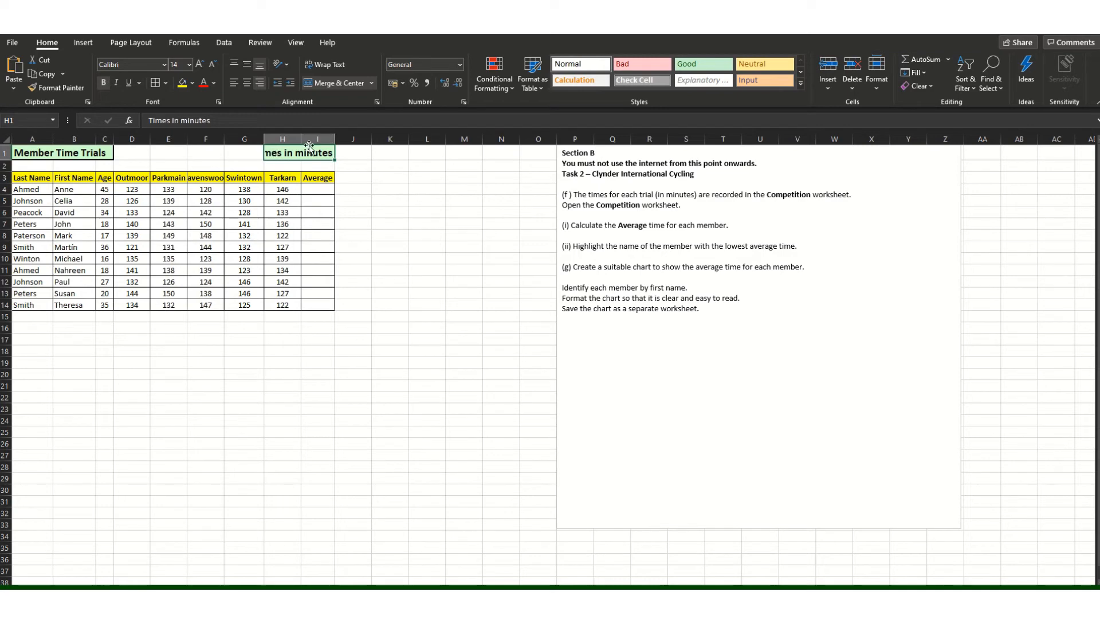
{"action": "left_click_drag", "start_coordinate": [333, 138], "coordinate": [371, 138]}
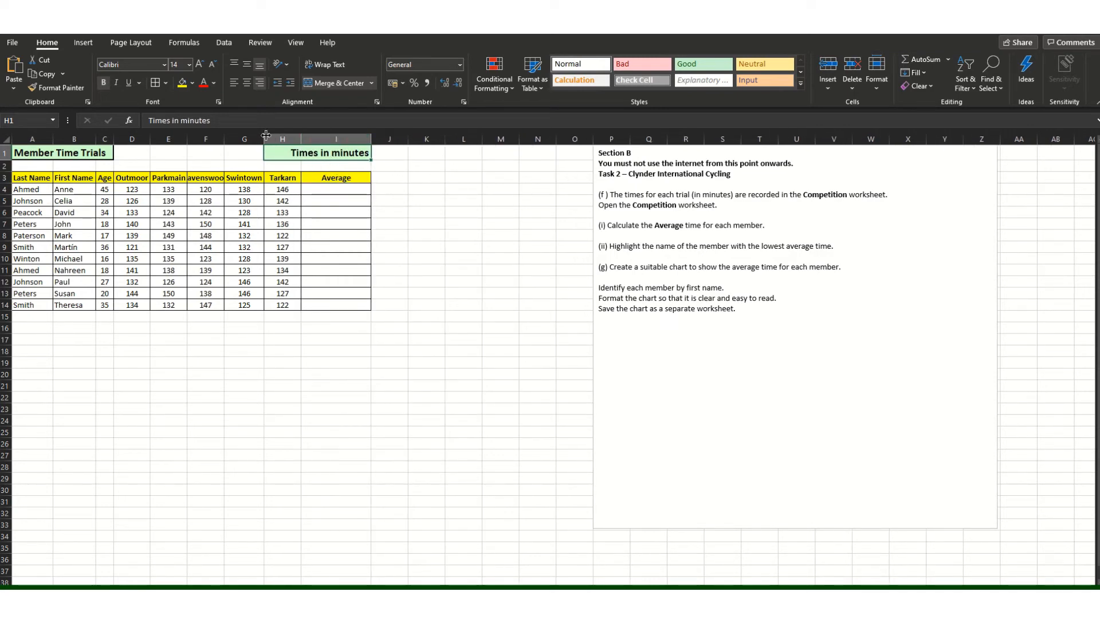
{"action": "left_click_drag", "start_coordinate": [301, 138], "coordinate": [280, 138]}
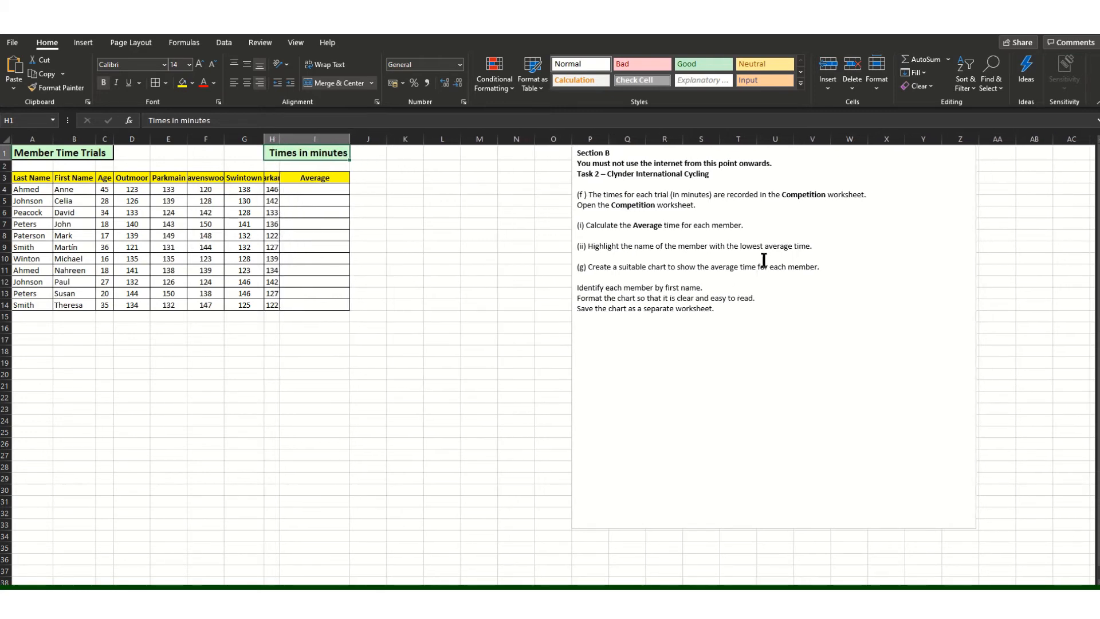
Step: Enter =AVERAGE(D4:H4) in I4 (132) and widen columns H and F for Tarkarn and Ravenswood
{"action": "left_click", "coordinate": [314, 193]}
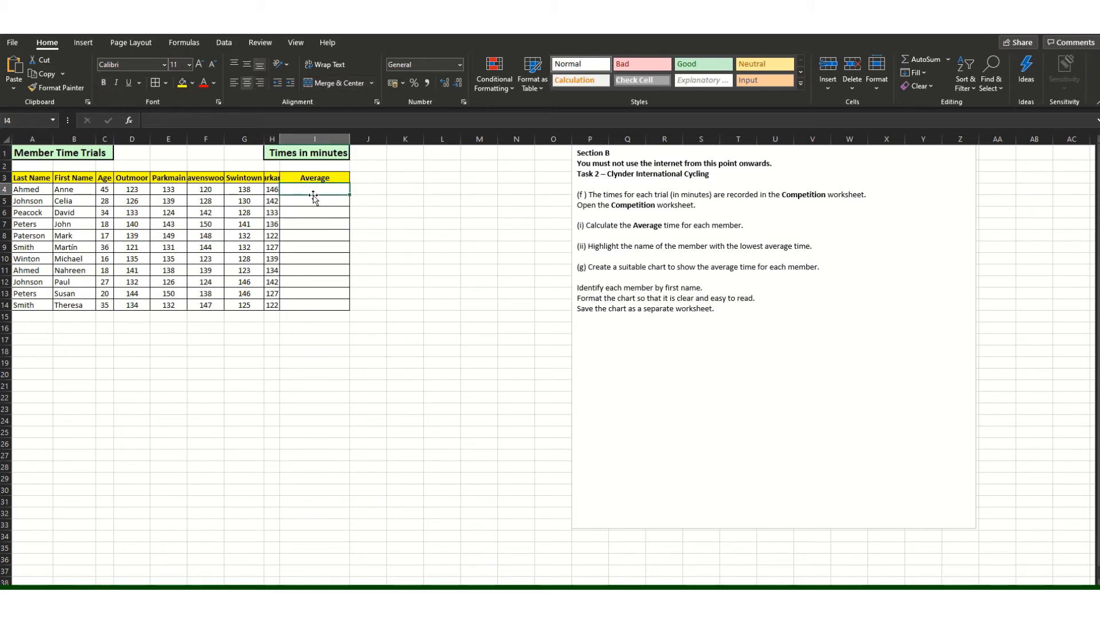
{"action": "left_click_drag", "start_coordinate": [280, 138], "coordinate": [297, 138]}
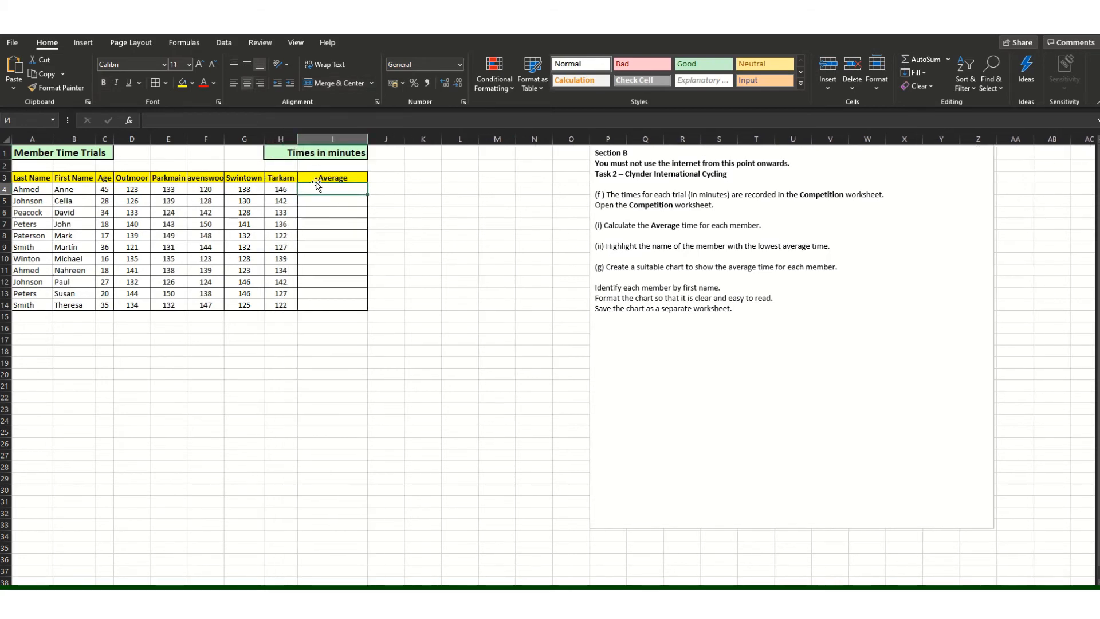
{"action": "type", "text": "="}
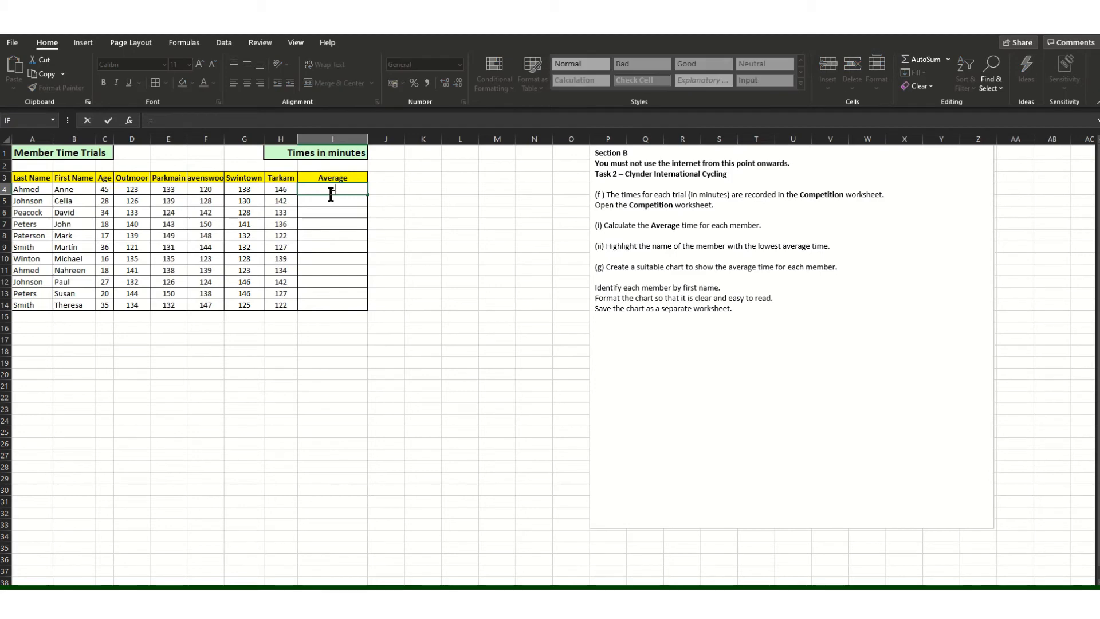
{"action": "type", "text": "AVERAGE"}
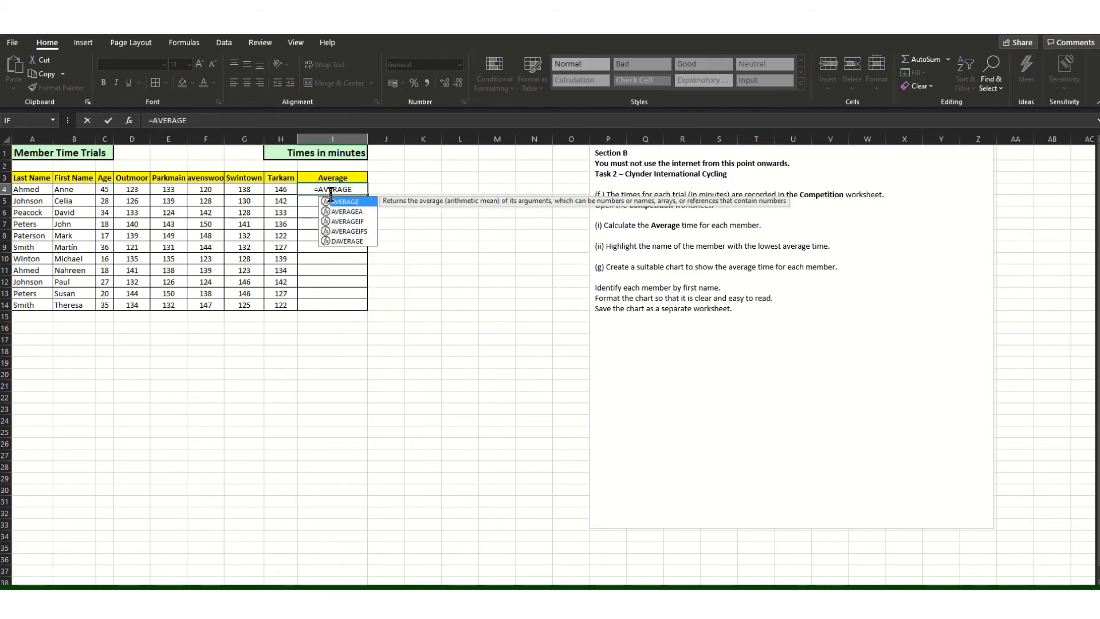
{"action": "type", "text": "("}
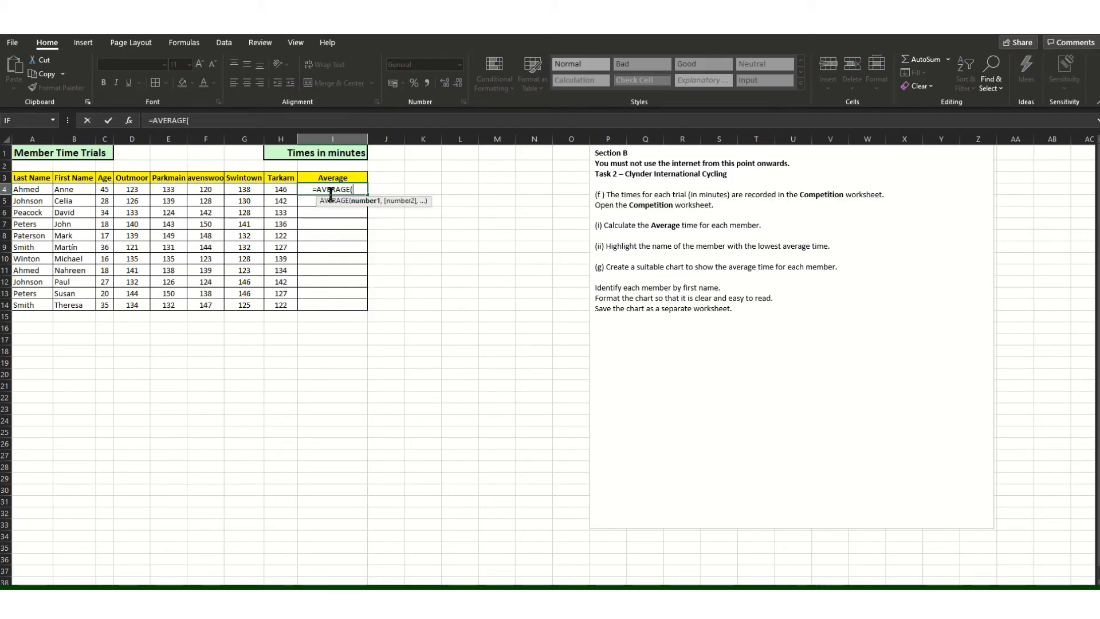
{"action": "left_click_drag", "start_coordinate": [129, 189], "coordinate": [267, 190]}
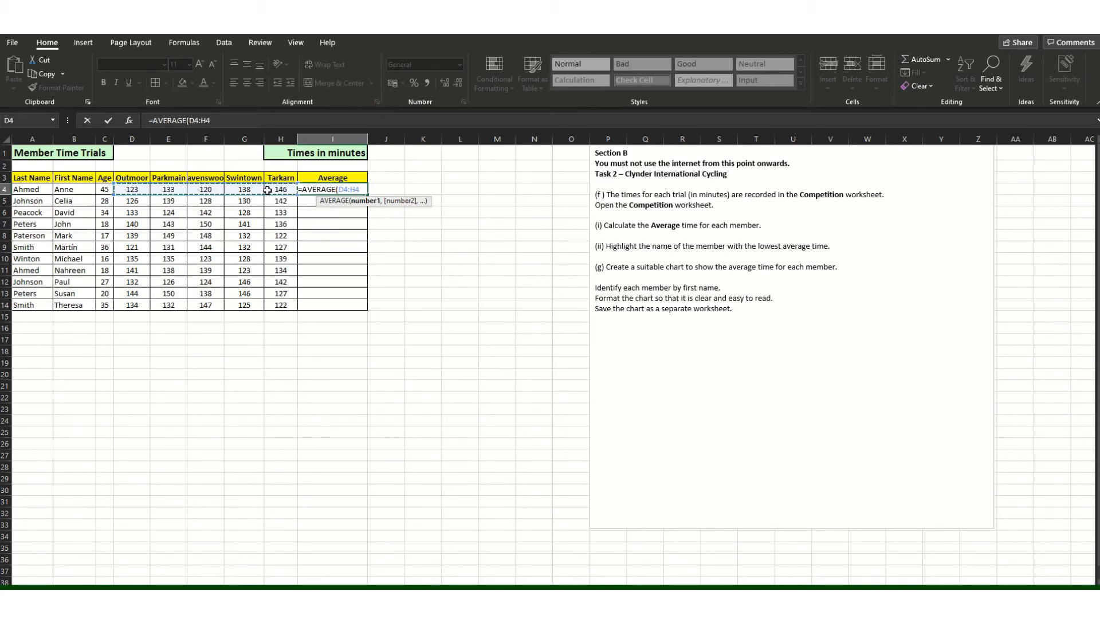
{"action": "type", "text": "("}
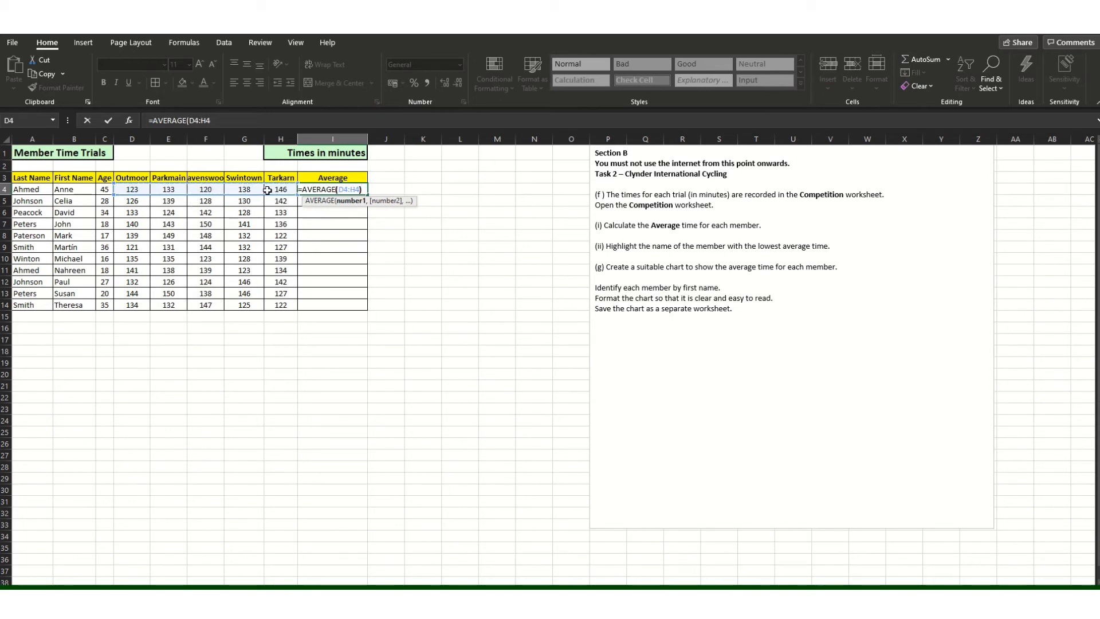
{"action": "left_click", "coordinate": [459, 269]}
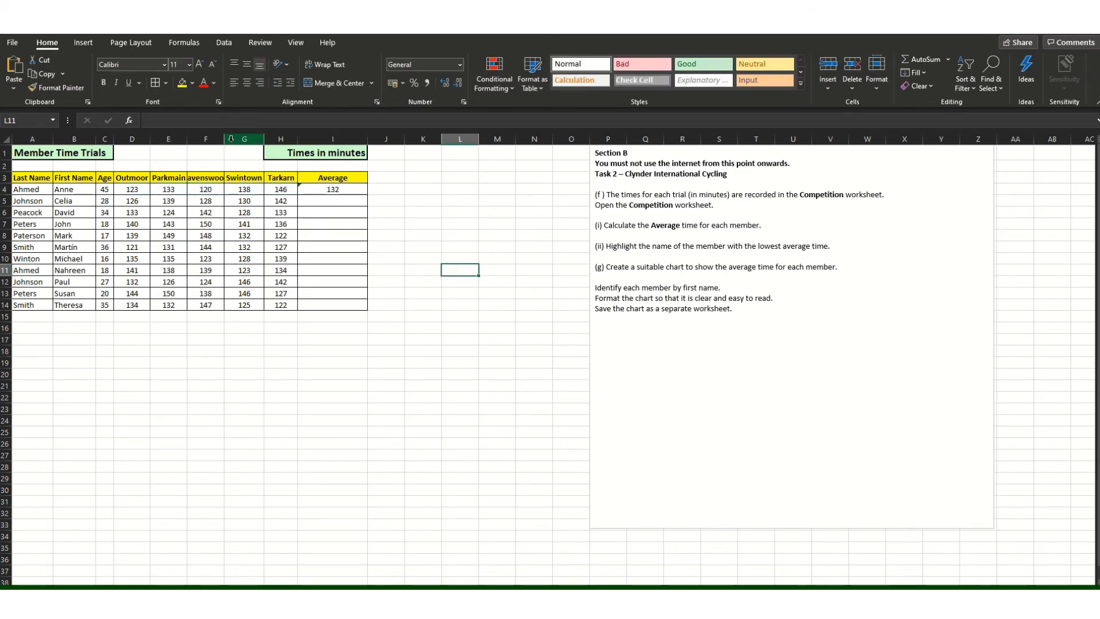
{"action": "left_click_drag", "start_coordinate": [231, 139], "coordinate": [244, 139]}
{"action": "left_click", "coordinate": [366, 190]}
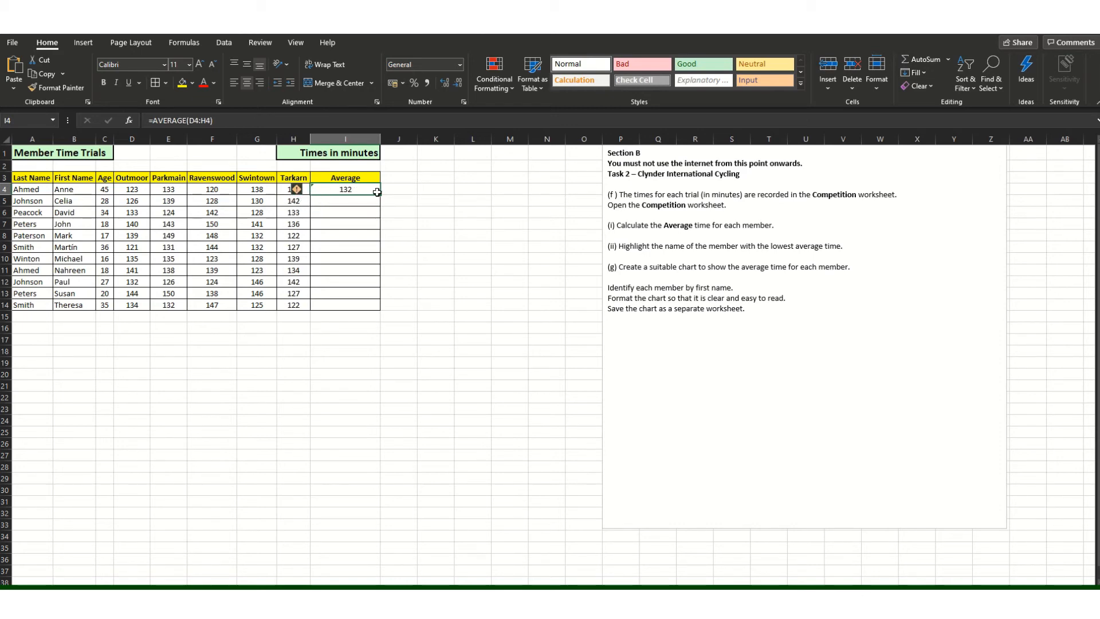
Step: Fill the I4 Average formula down to I14 and ignore the error flags on the results
{"action": "left_click_drag", "start_coordinate": [380, 197], "coordinate": [378, 309]}
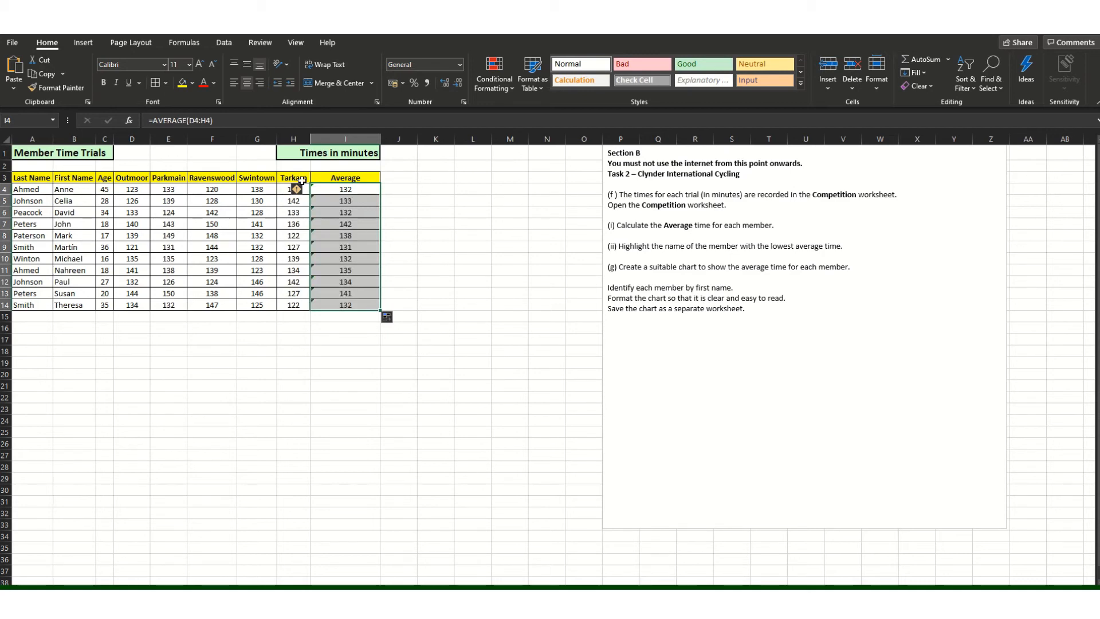
{"action": "mouse_move", "coordinate": [308, 195]}
{"action": "left_click", "coordinate": [305, 192]}
{"action": "left_click", "coordinate": [320, 248]}
{"action": "left_click_drag", "start_coordinate": [407, 263], "coordinate": [410, 270]}
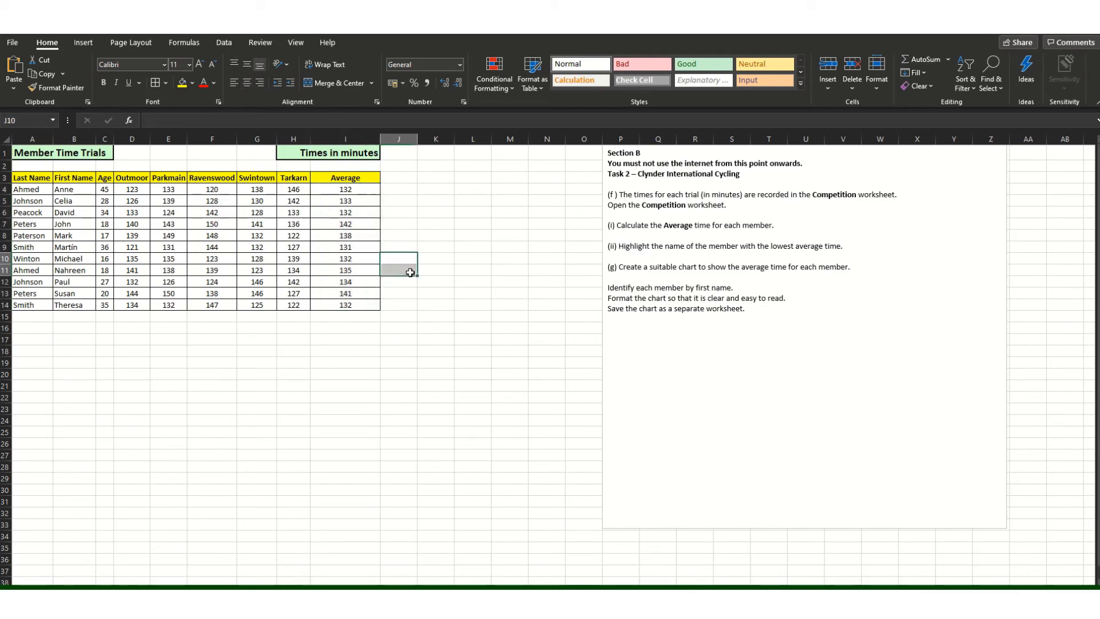
{"action": "left_click", "coordinate": [371, 249]}
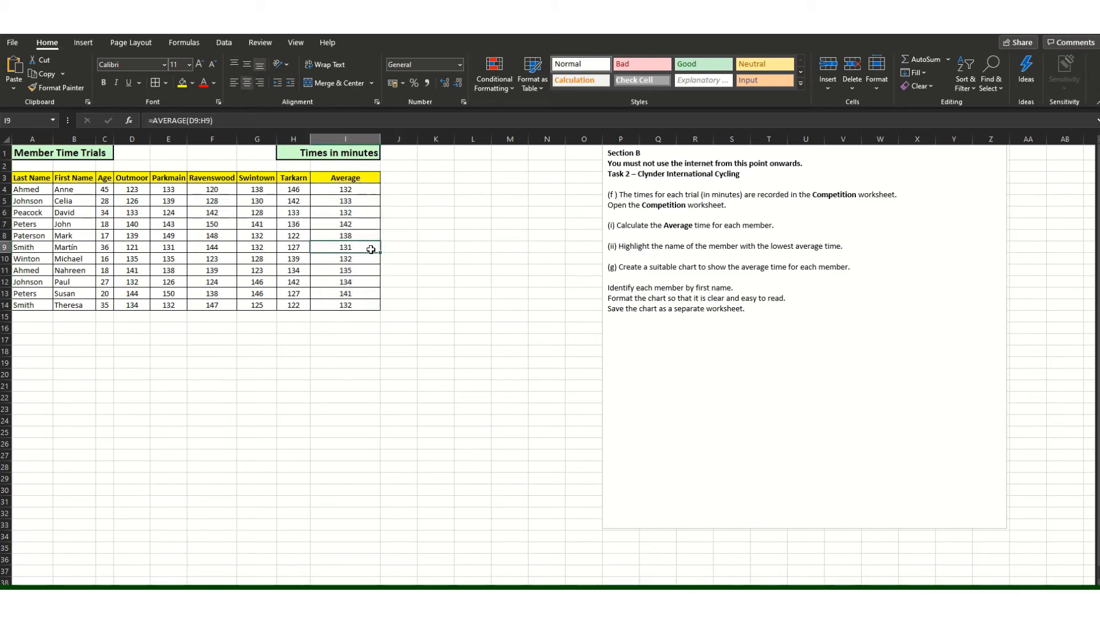
Step: Fill row A9:I9, the member with the lowest average of 131, in yellow
{"action": "left_click_drag", "start_coordinate": [20, 247], "coordinate": [346, 248]}
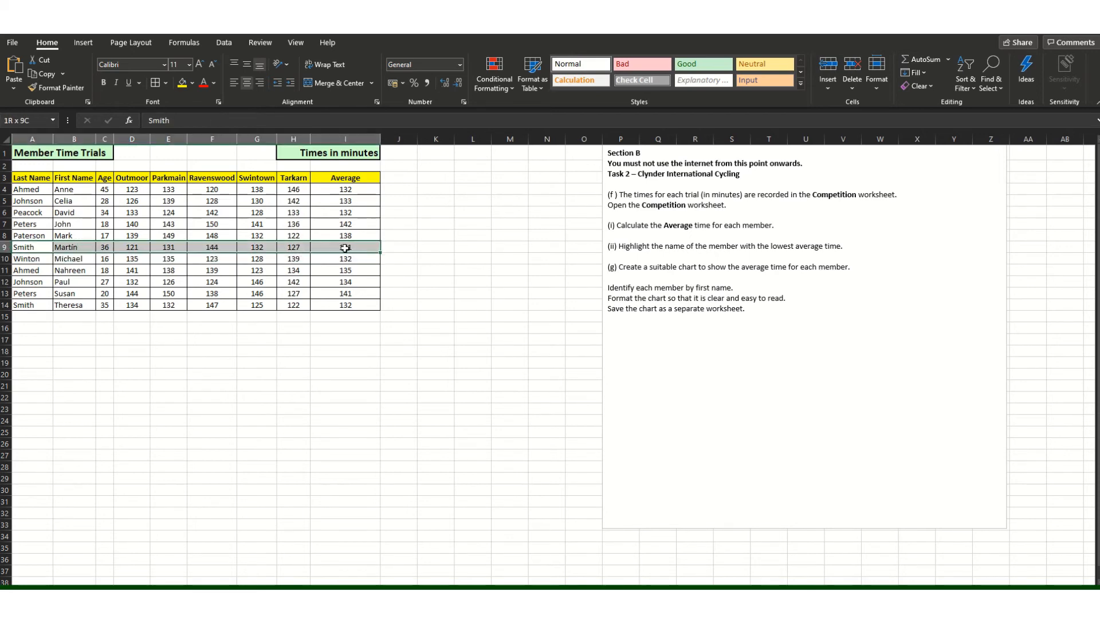
{"action": "left_click", "coordinate": [182, 83]}
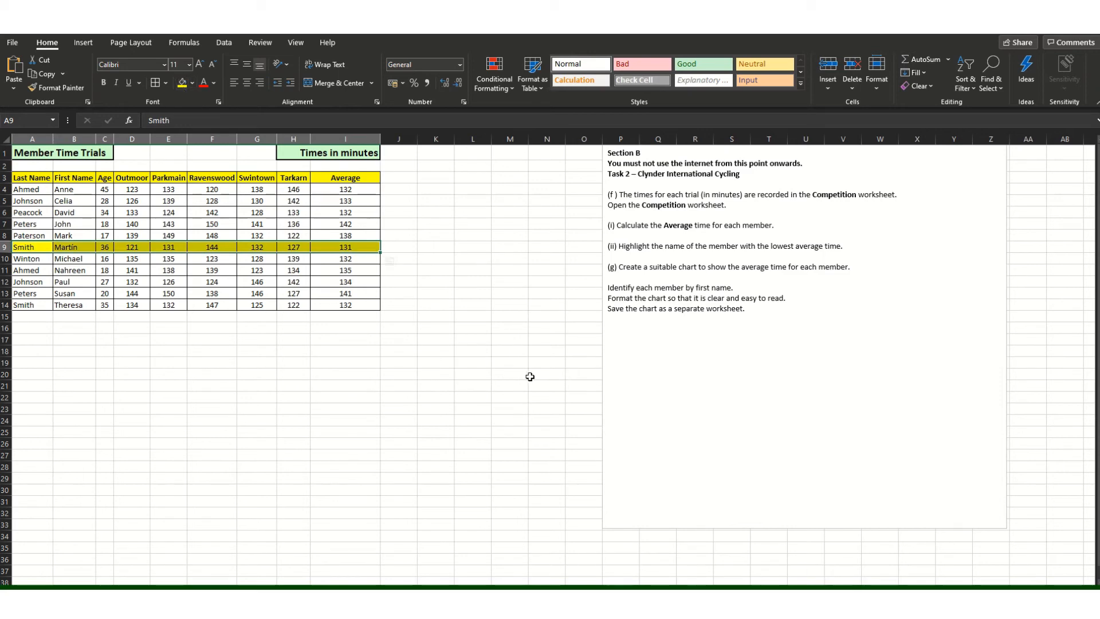
{"action": "left_click", "coordinate": [458, 374]}
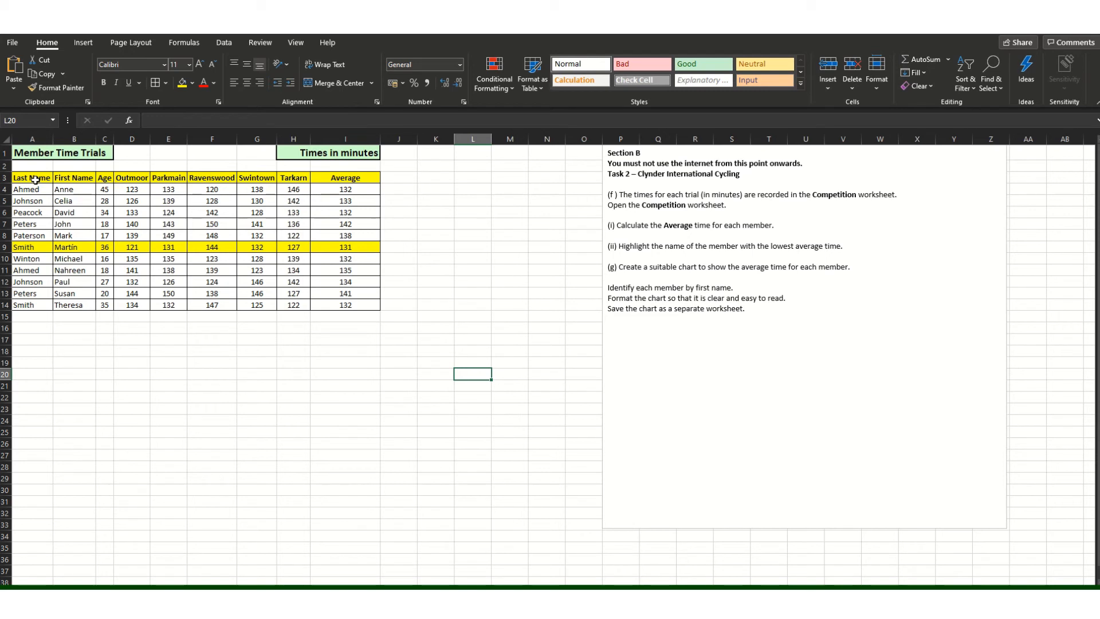
Step: Chart last names A3:A14 against Averages I3:I14 as a recommended clustered column chart
{"action": "left_click_drag", "start_coordinate": [35, 179], "coordinate": [35, 305]}
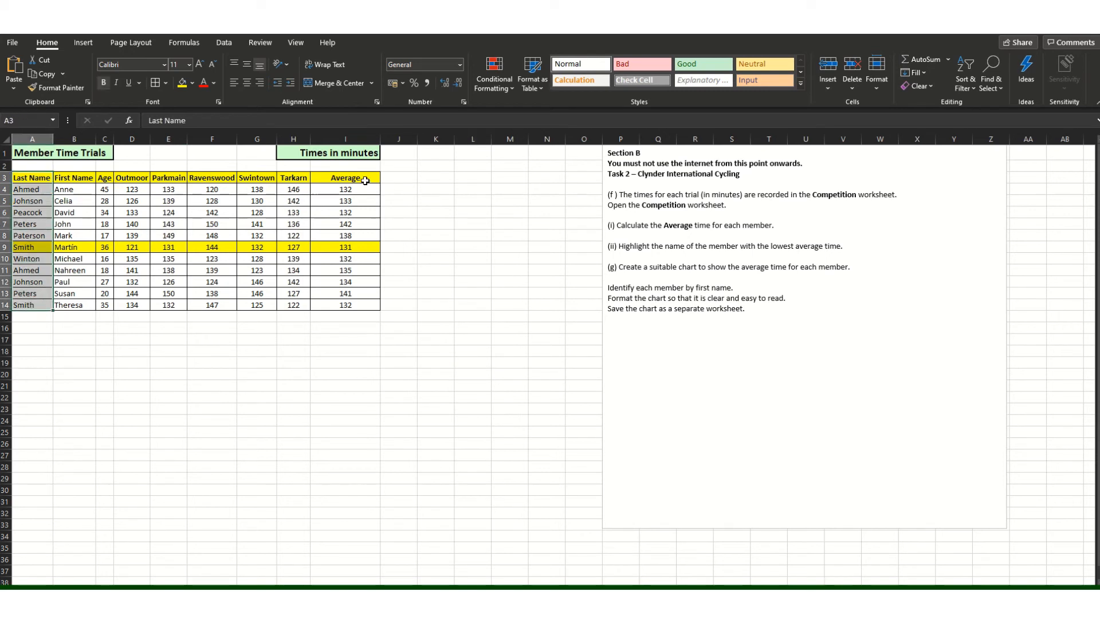
{"action": "left_click_drag", "start_coordinate": [365, 181], "coordinate": [360, 309]}
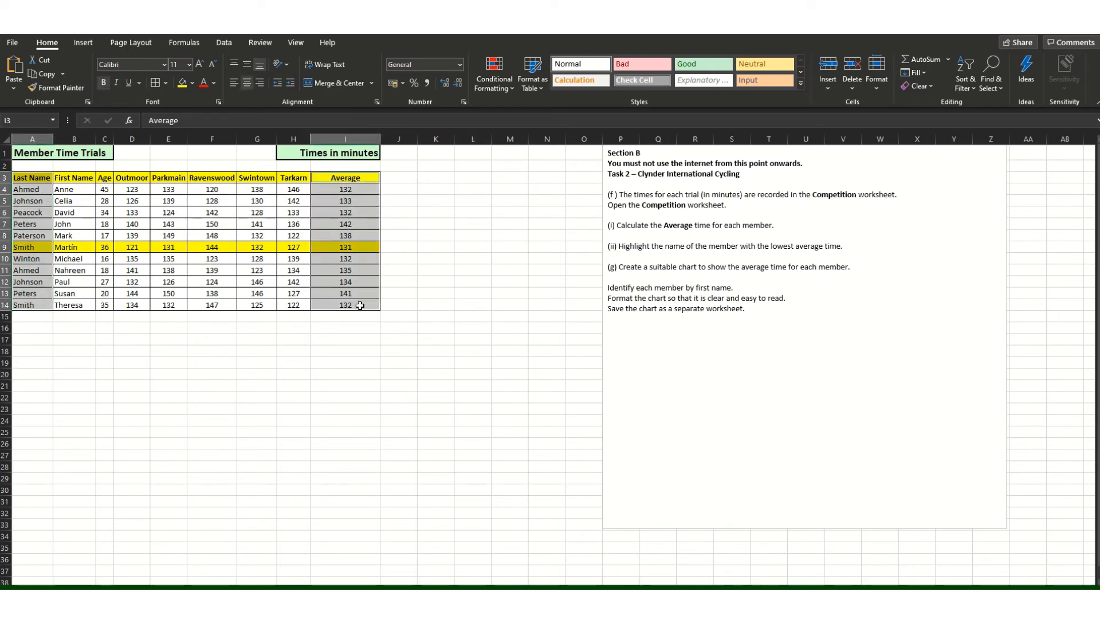
{"action": "left_click", "coordinate": [83, 43]}
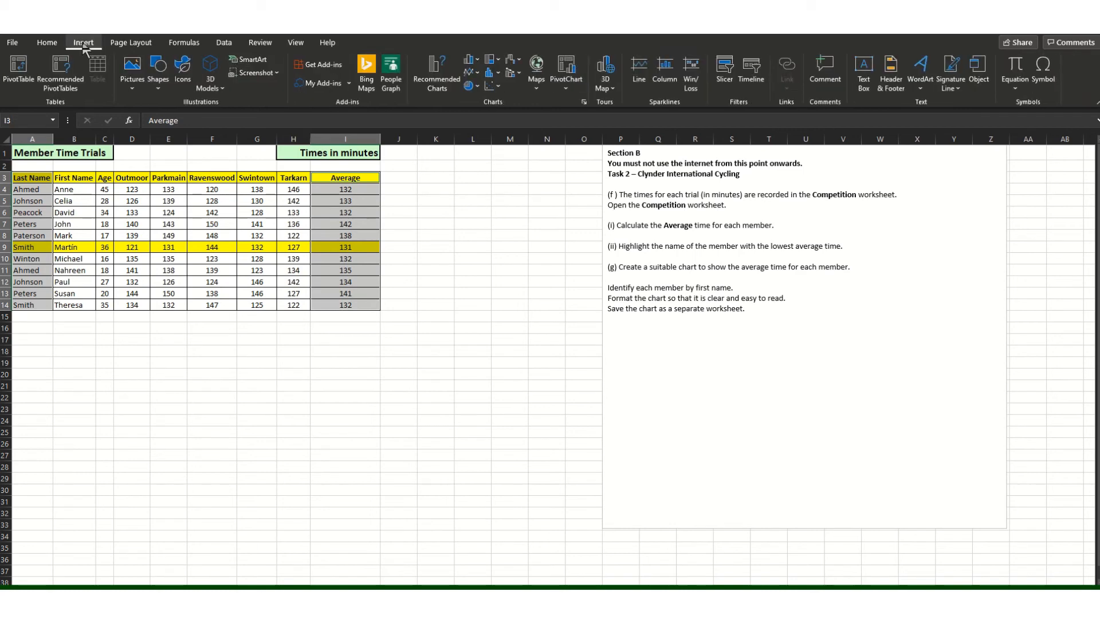
{"action": "left_click", "coordinate": [431, 91]}
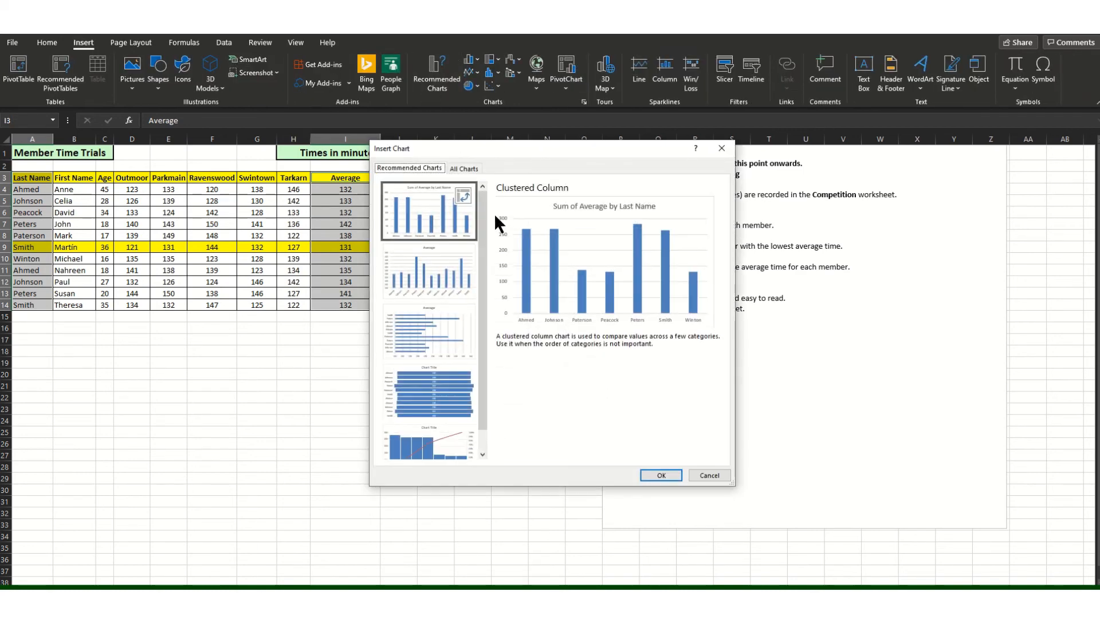
{"action": "left_click", "coordinate": [430, 216]}
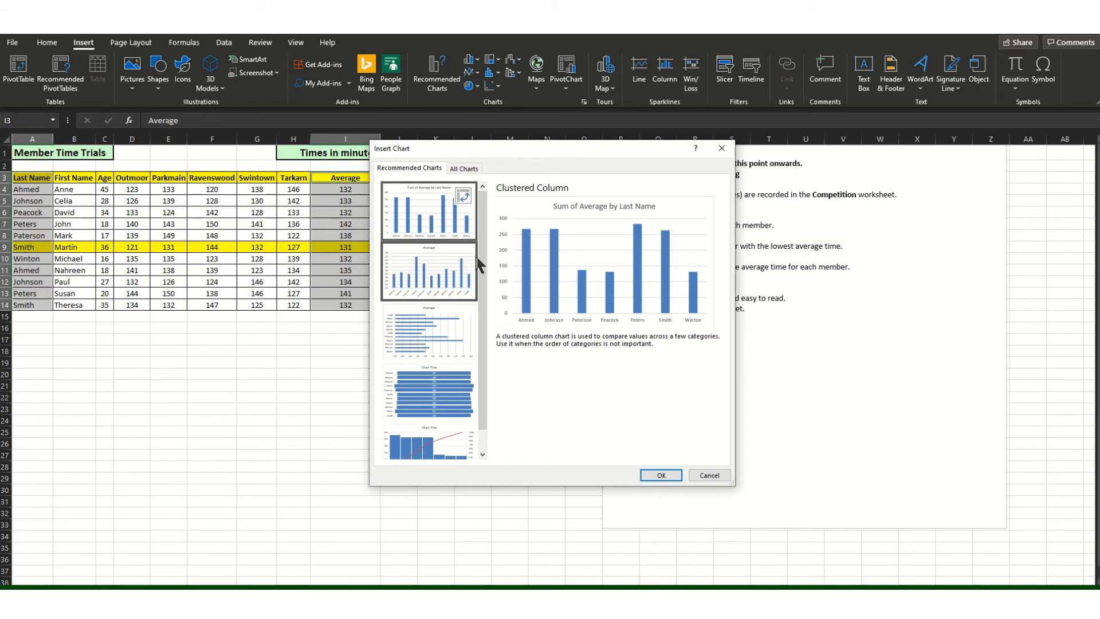
{"action": "left_click", "coordinate": [454, 264]}
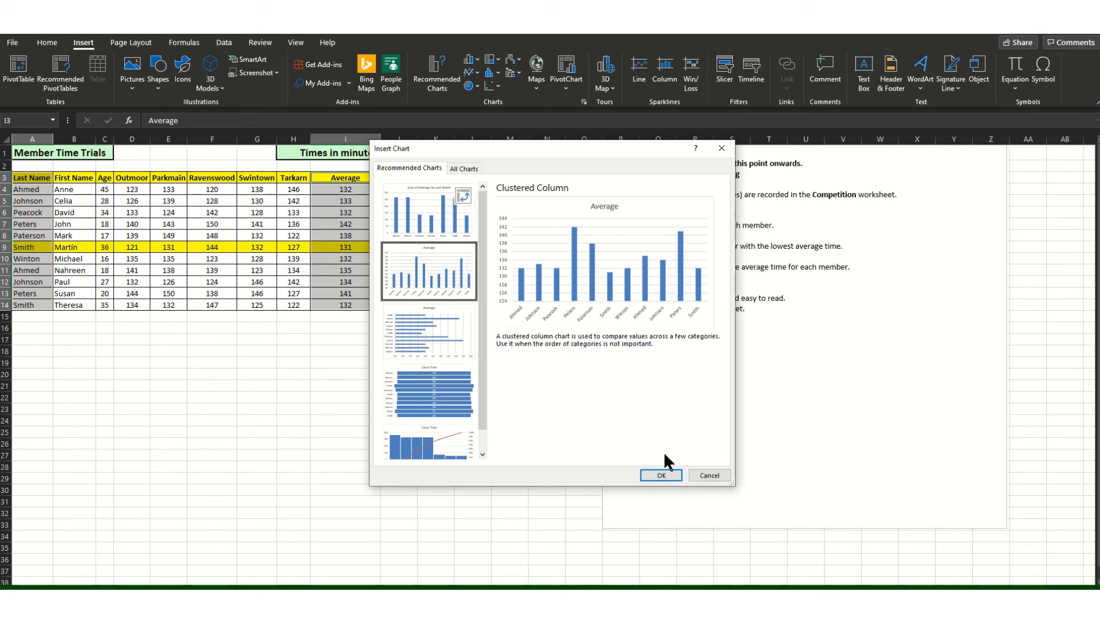
{"action": "left_click", "coordinate": [661, 475]}
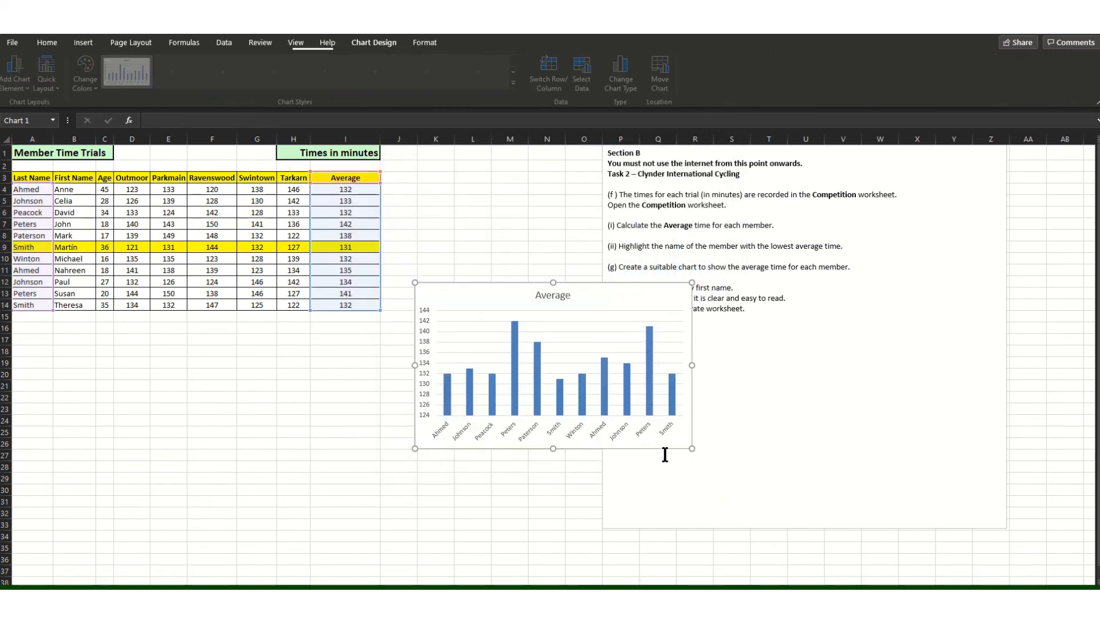
Step: Change the chart title to 'Average Per Member' and move the chart left beside the table
{"action": "left_click", "coordinate": [536, 295]}
{"action": "double_click", "coordinate": [537, 295]}
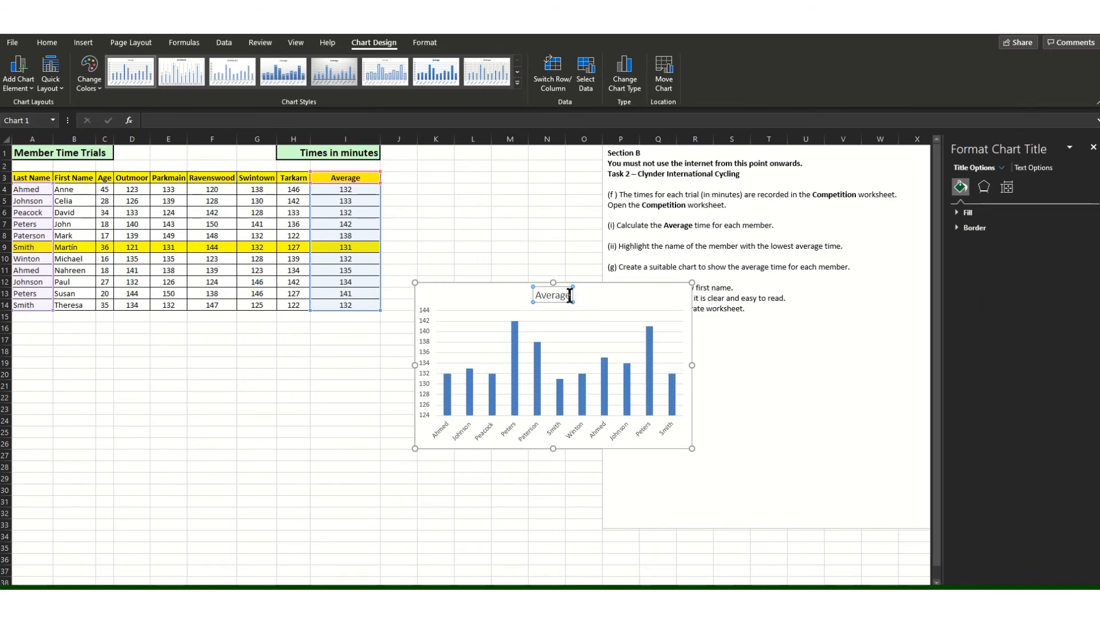
{"action": "left_click", "coordinate": [572, 296]}
{"action": "type", "text": "Pe"}
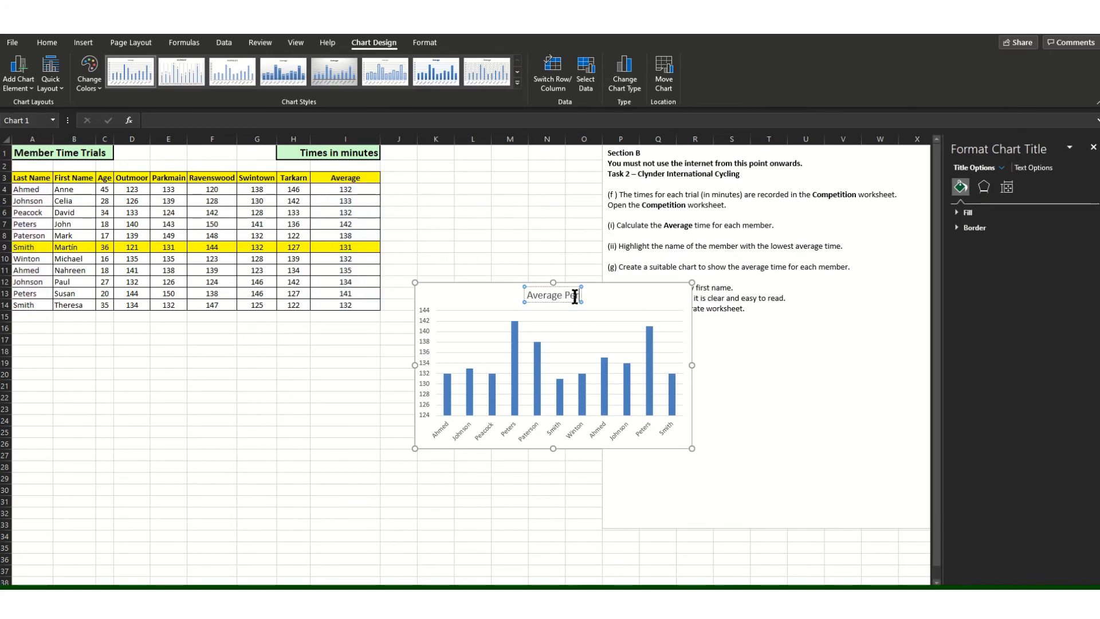
{"action": "type", "text": "r Member"}
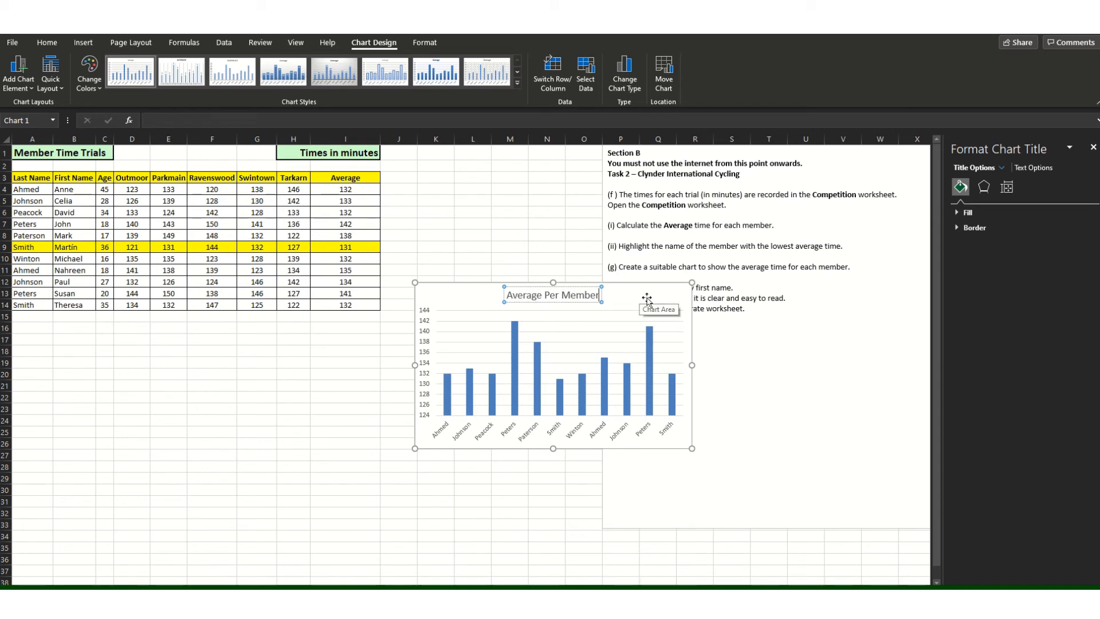
{"action": "left_click_drag", "start_coordinate": [644, 294], "coordinate": [515, 307]}
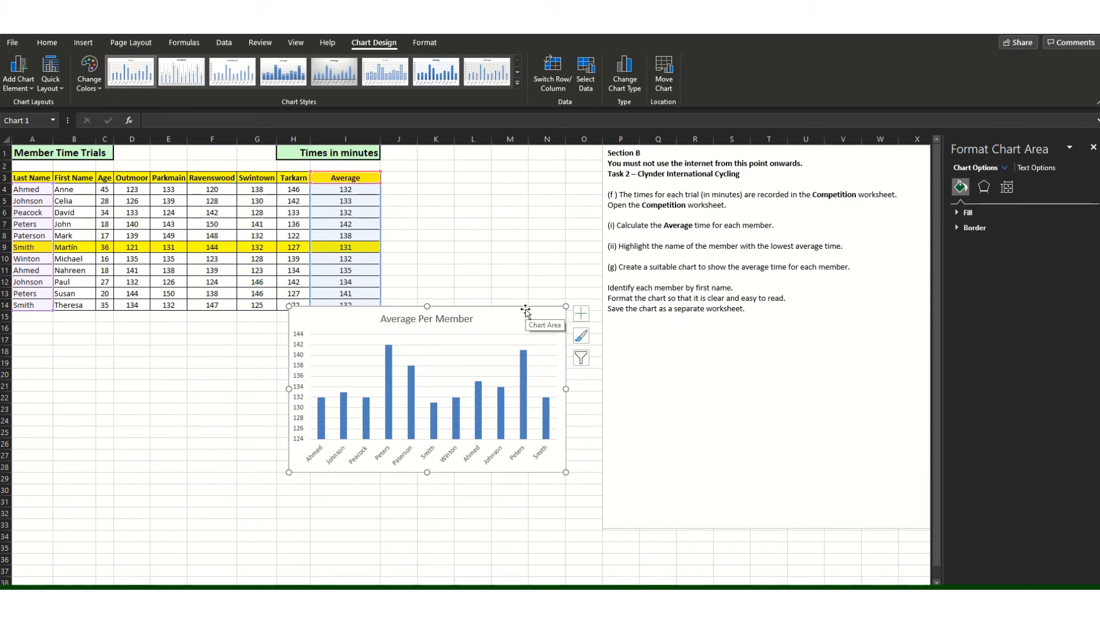
Step: Move the chart onto a new chart sheet named Chart1
{"action": "left_click", "coordinate": [665, 80]}
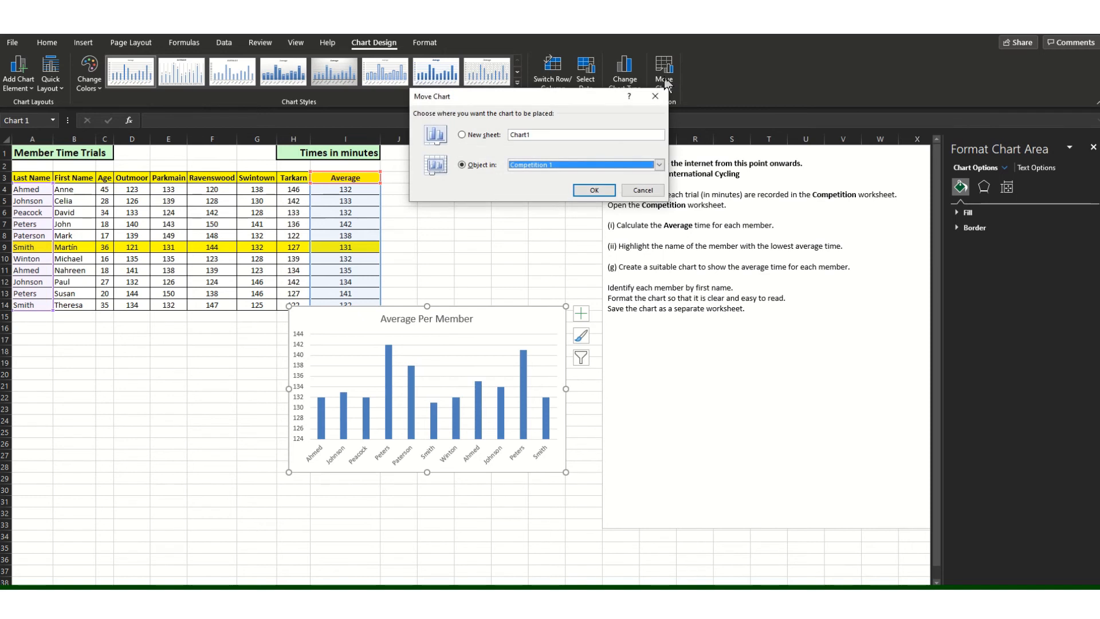
{"action": "left_click", "coordinate": [462, 134]}
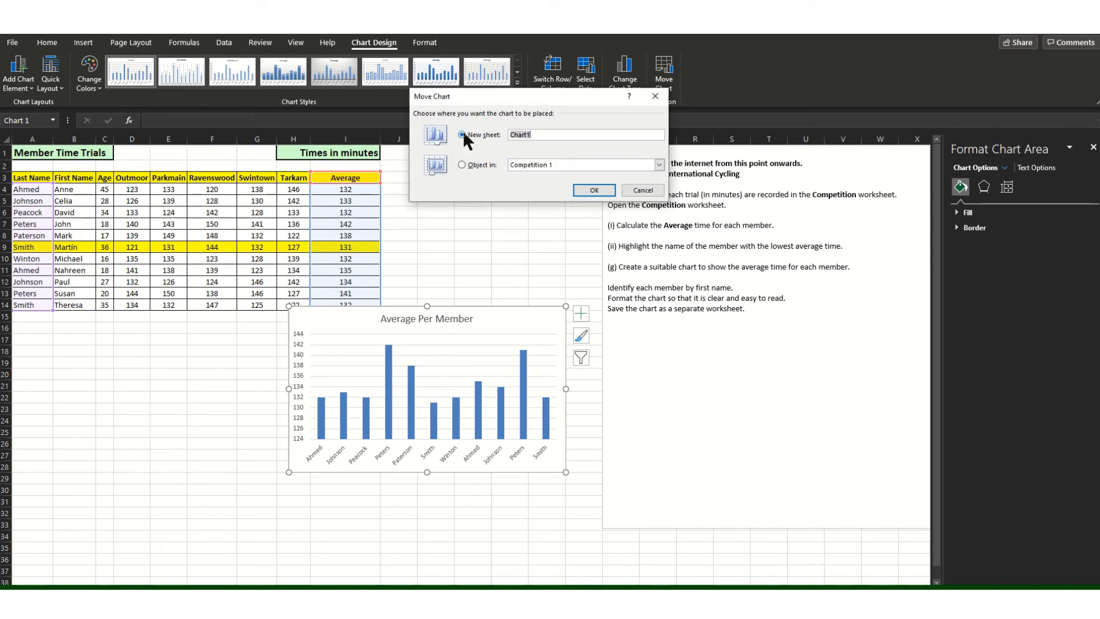
{"action": "left_click", "coordinate": [581, 186]}
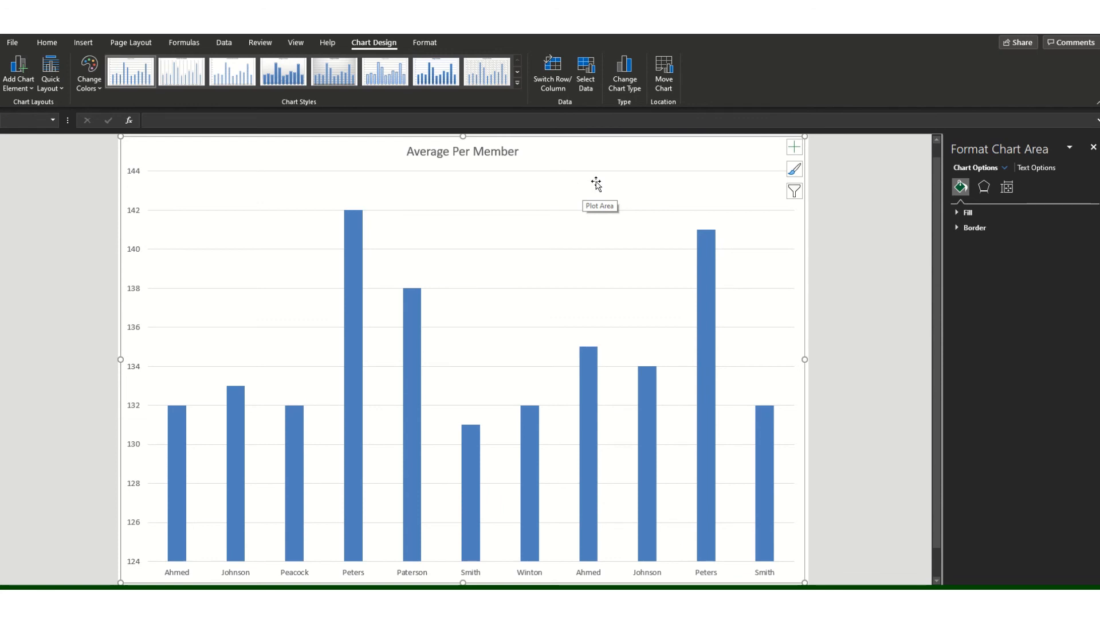
{"action": "left_click", "coordinate": [82, 43]}
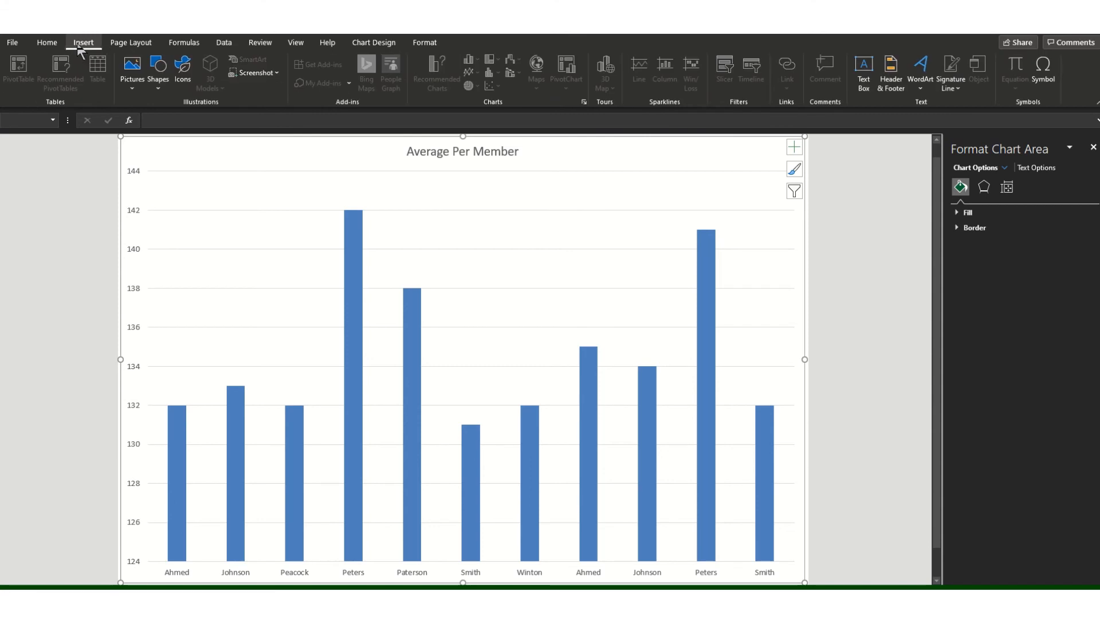
Step: Add a 'Page 1 of ?' footer to the worksheet and type the author's name in its centre section
{"action": "left_click", "coordinate": [899, 92]}
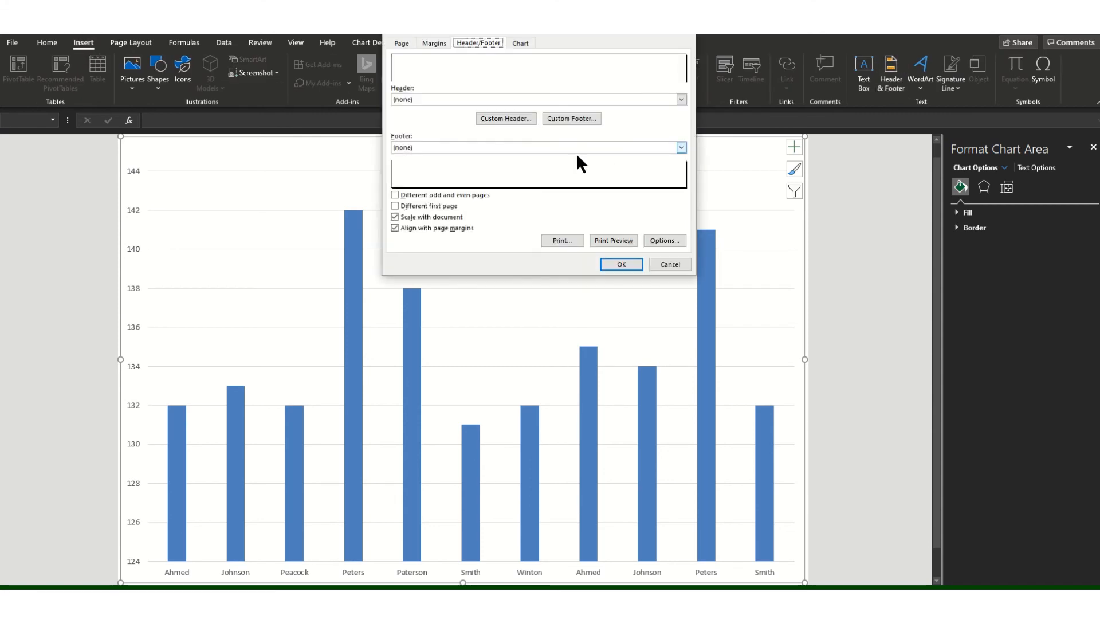
{"action": "left_click", "coordinate": [656, 267]}
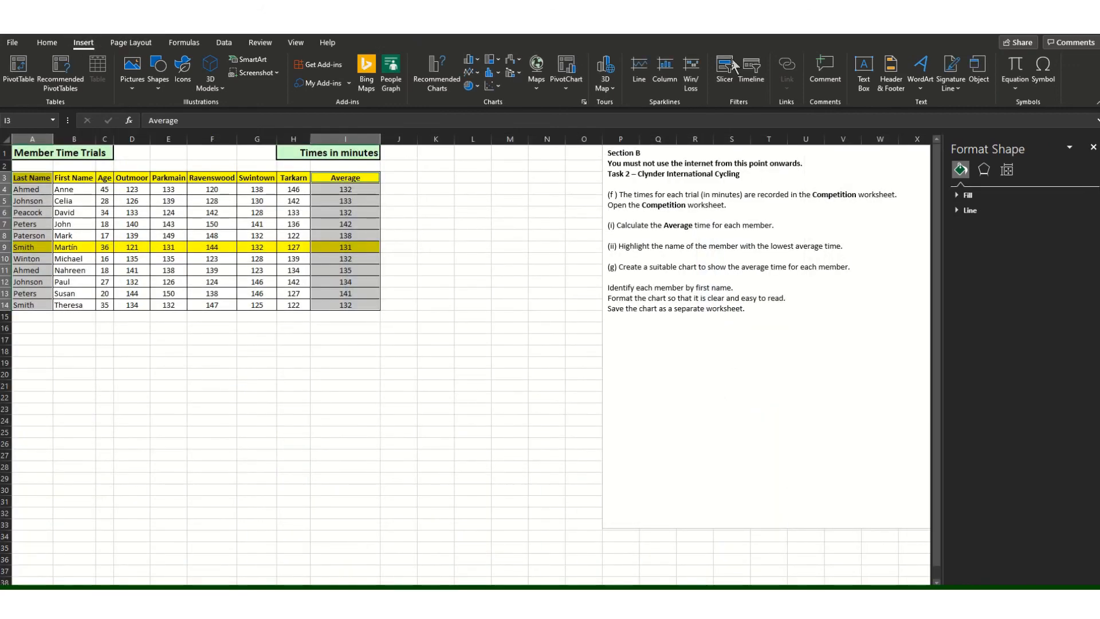
{"action": "left_click", "coordinate": [888, 88]}
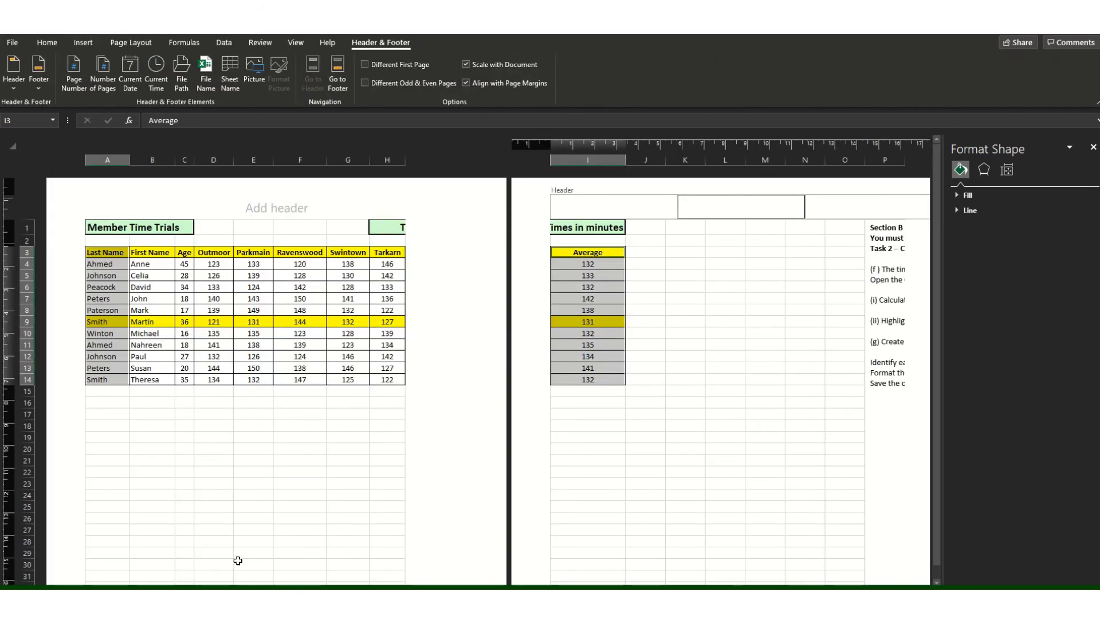
{"action": "left_click", "coordinate": [38, 81]}
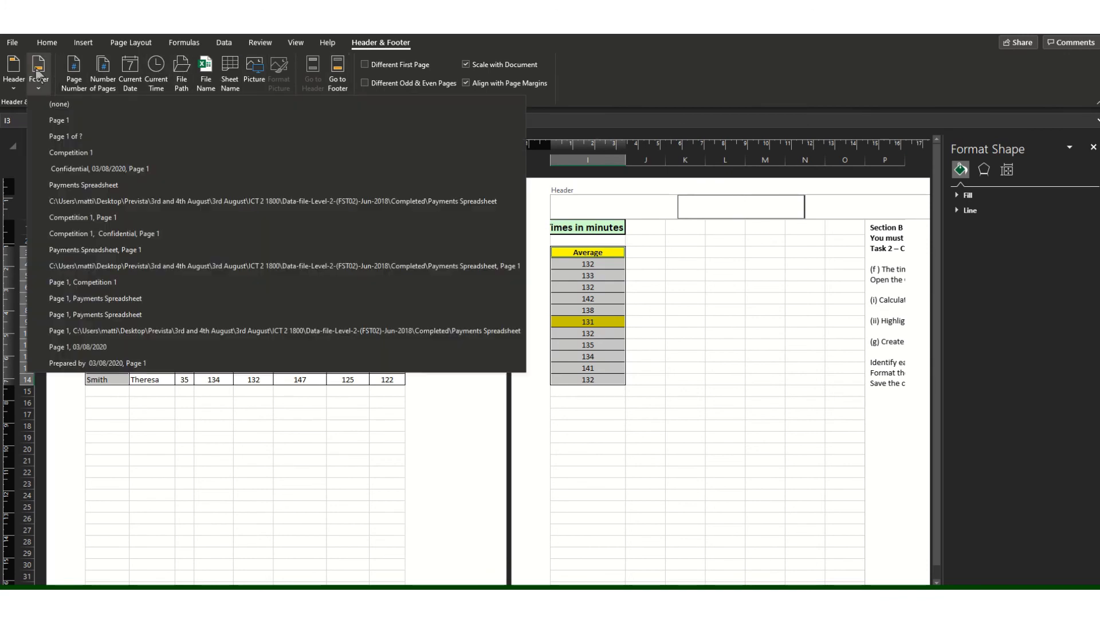
{"action": "left_click", "coordinate": [72, 136]}
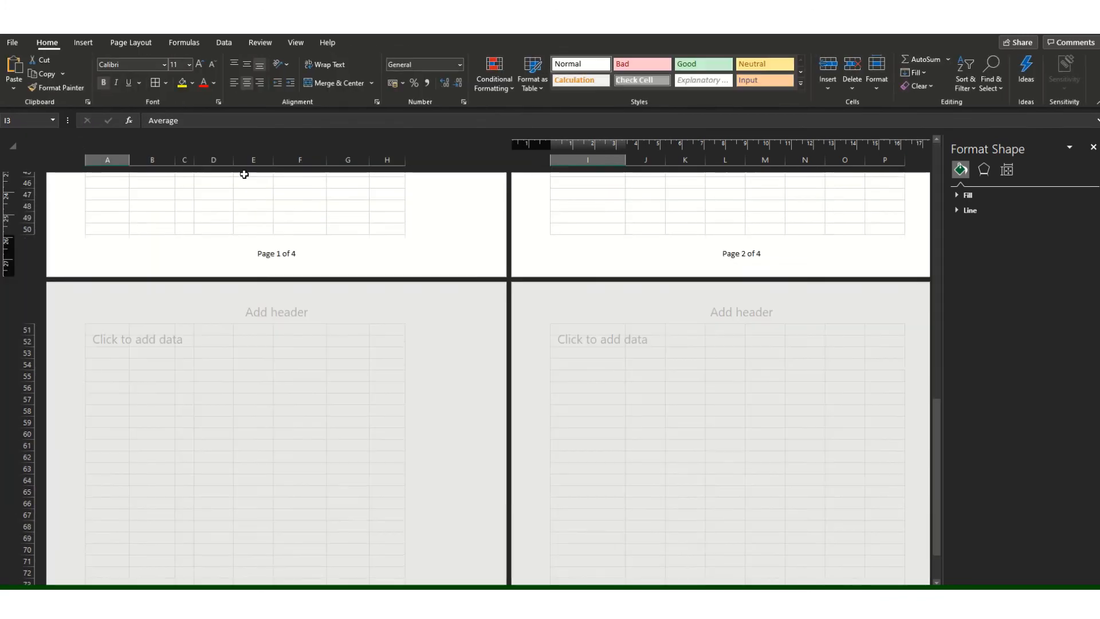
{"action": "left_click", "coordinate": [272, 198]}
{"action": "type", "text": "Gulli"}
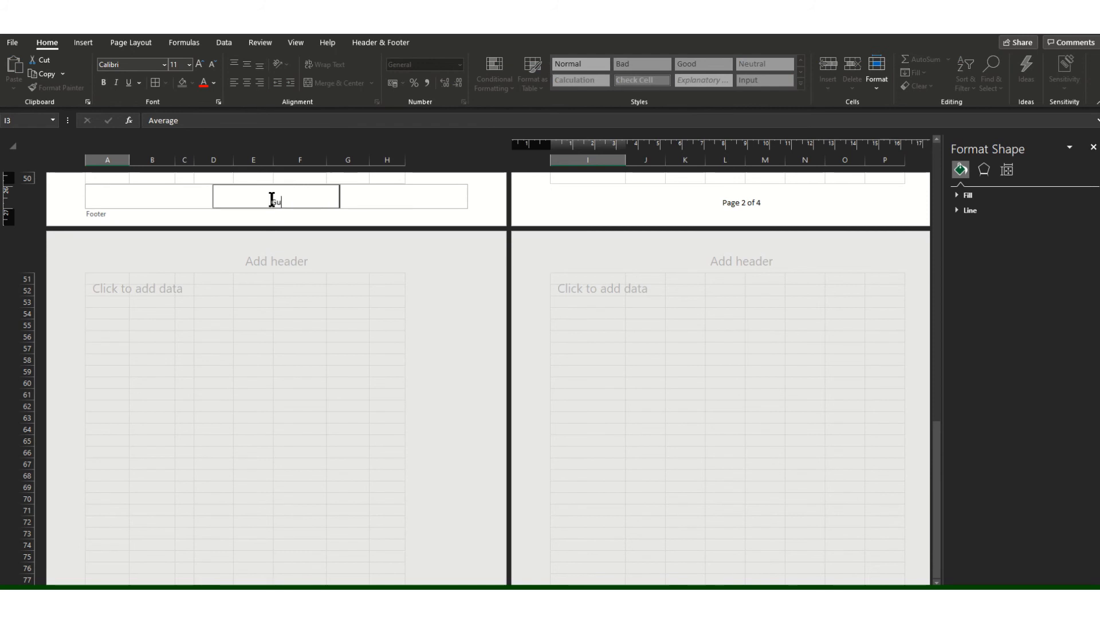
{"action": "type", "text": "ver Bowman"}
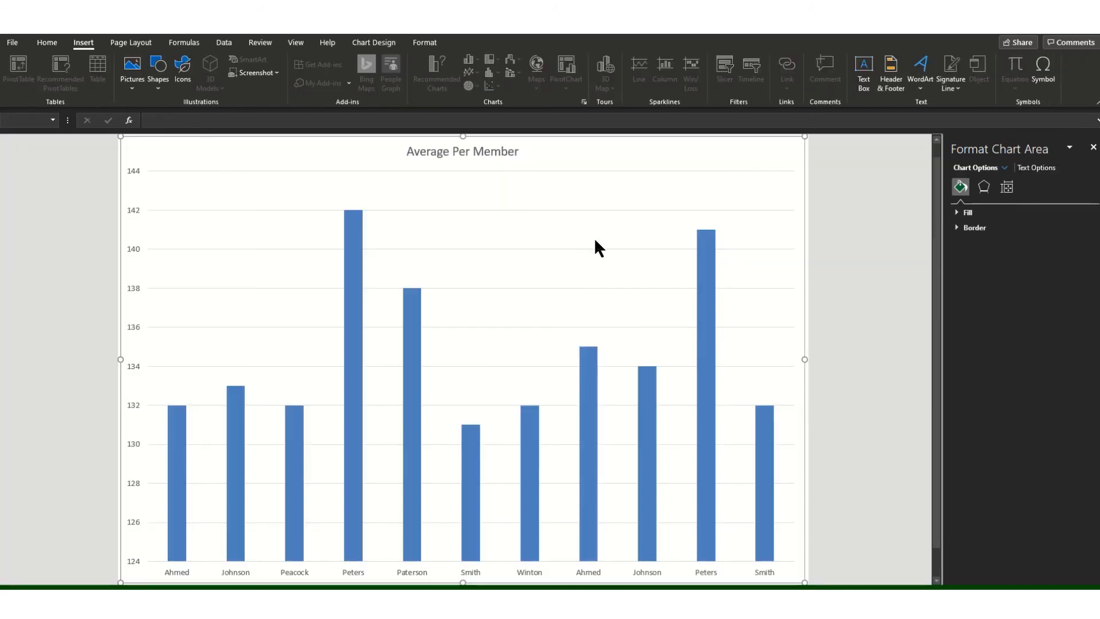
Step: Put the author's name in Chart1's centre custom footer, then return to the time-trials worksheet
{"action": "left_click", "coordinate": [891, 83]}
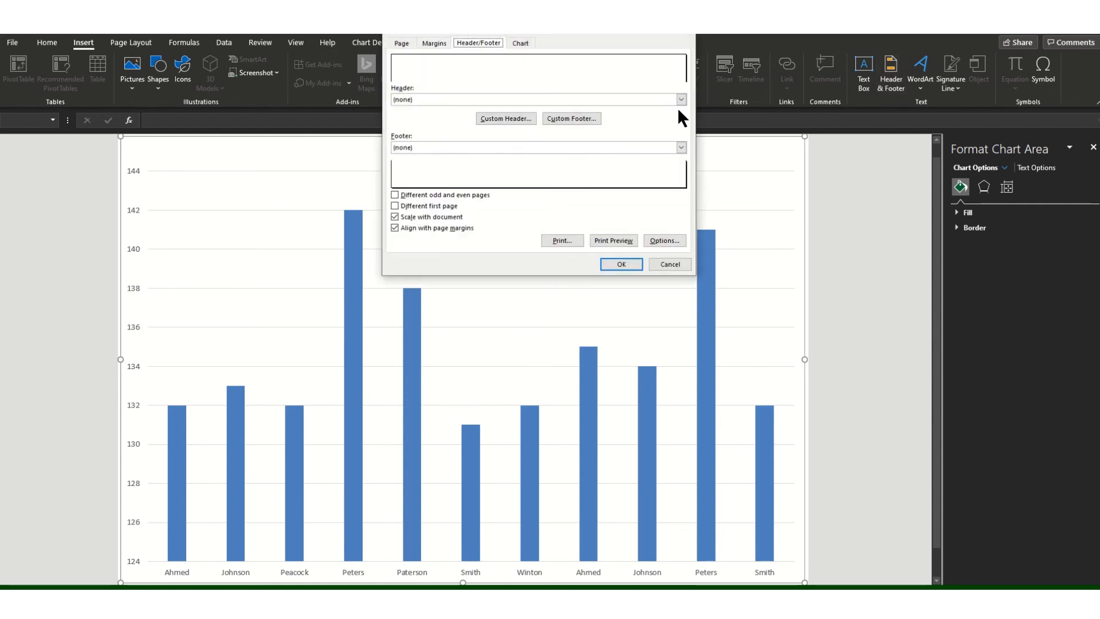
{"action": "left_click", "coordinate": [576, 121]}
{"action": "left_click", "coordinate": [537, 184]}
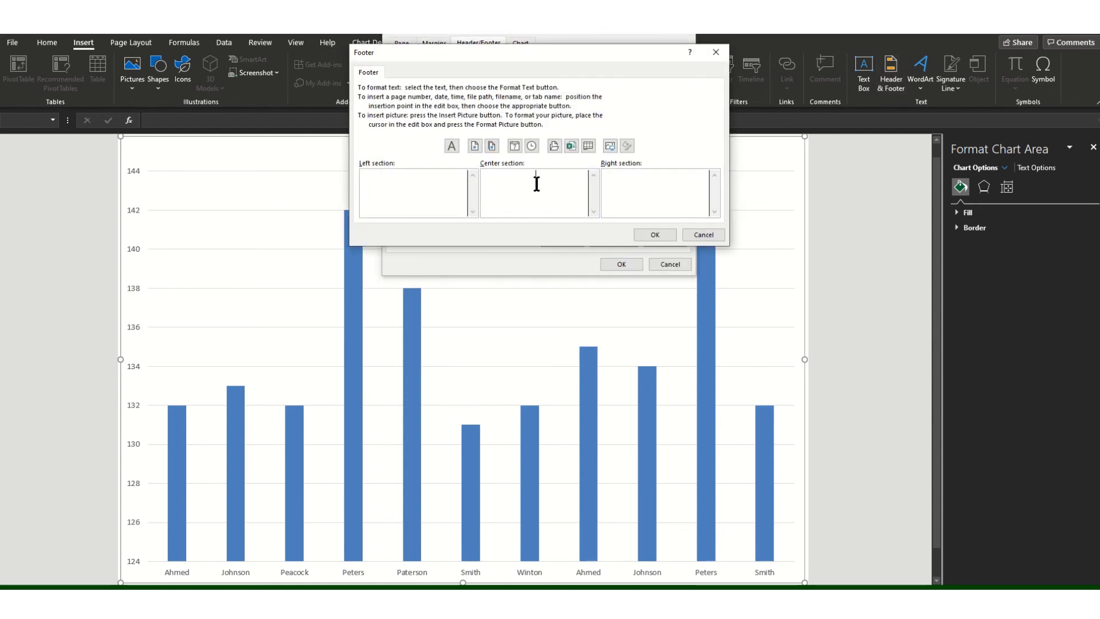
{"action": "type", "text": "Gulliver Bowman"}
{"action": "left_click", "coordinate": [654, 236]}
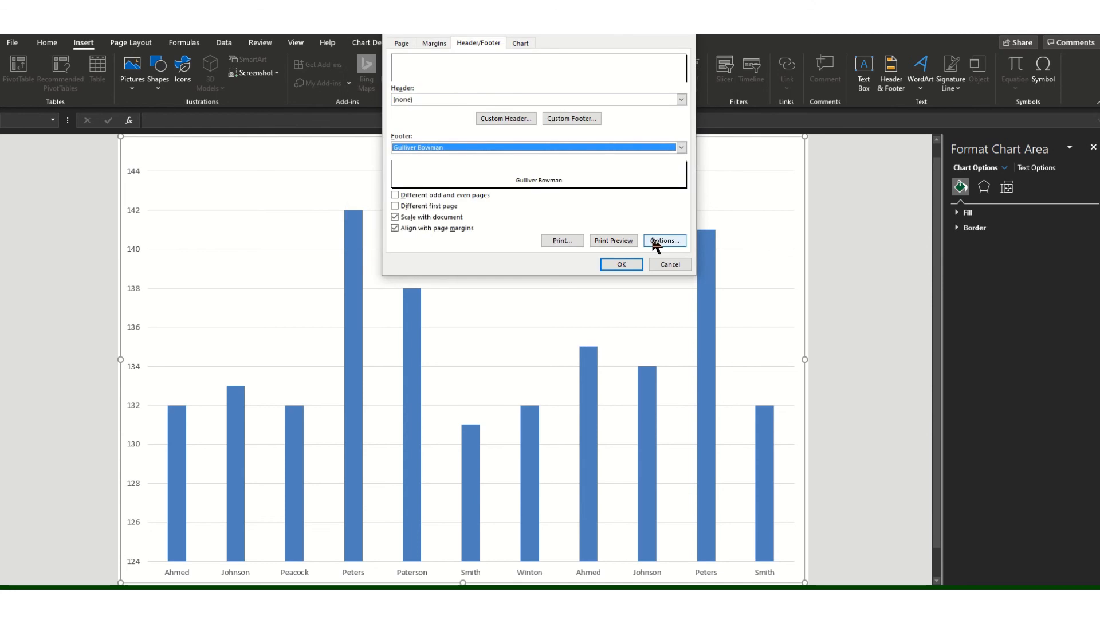
{"action": "left_click", "coordinate": [625, 261]}
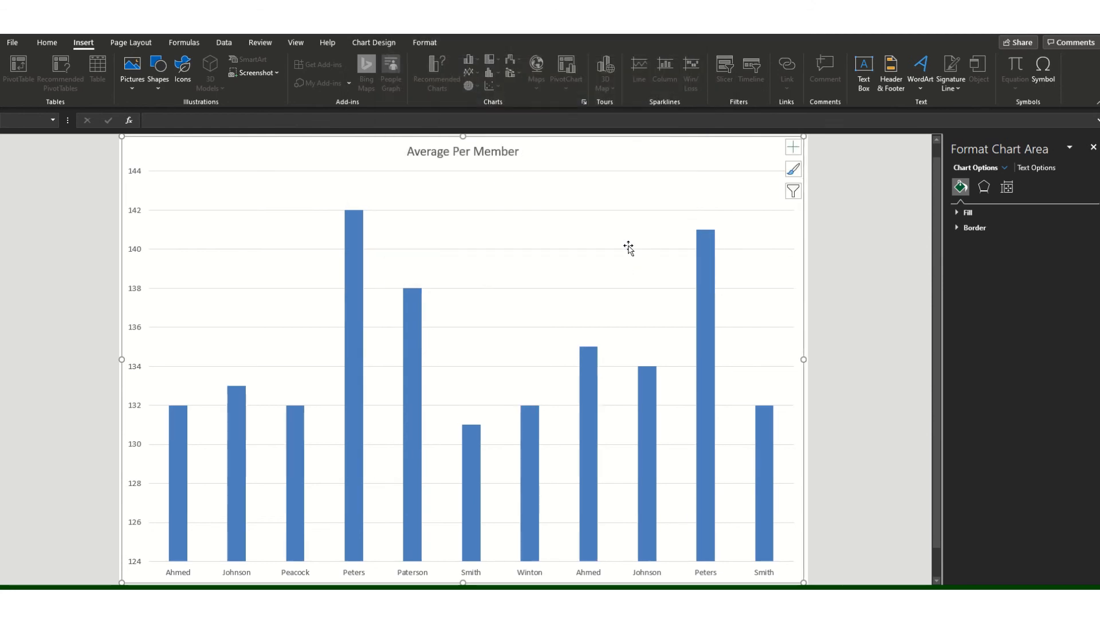
{"action": "left_click", "coordinate": [148, 594]}
{"action": "scroll", "coordinate": [241, 466], "scroll_direction": "up", "scroll_amount": 5}
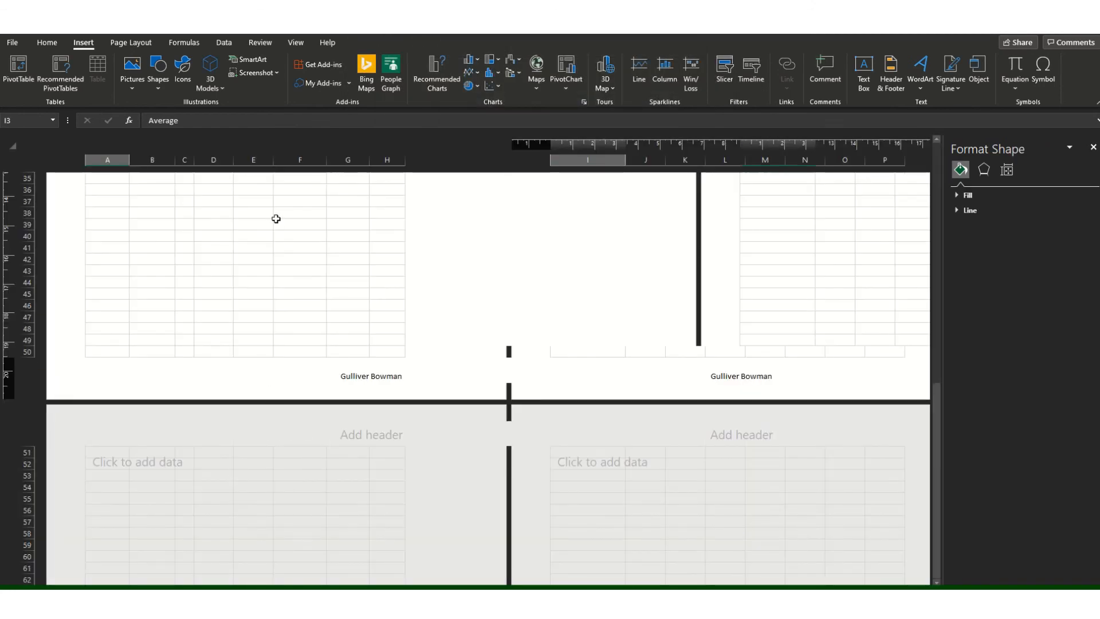
Step: Go to the Payments worksheet and scroll up to row 1 of its filtered table
{"action": "scroll", "coordinate": [274, 222], "scroll_direction": "up", "scroll_amount": 6}
{"action": "left_click", "coordinate": [280, 593]}
{"action": "scroll", "coordinate": [272, 321], "scroll_direction": "up", "scroll_amount": 2}
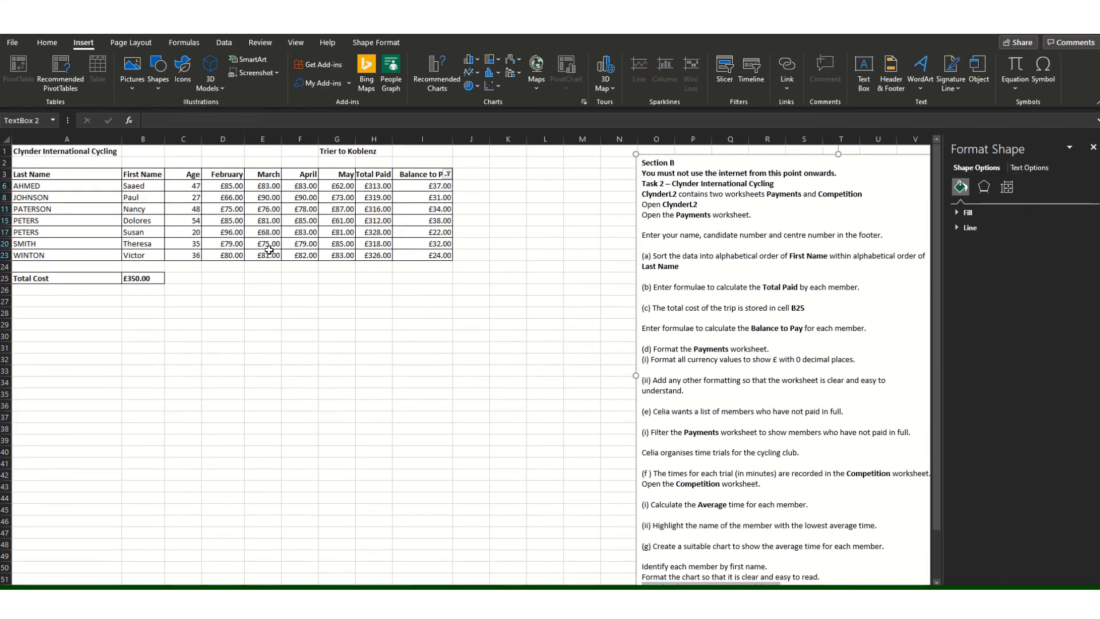